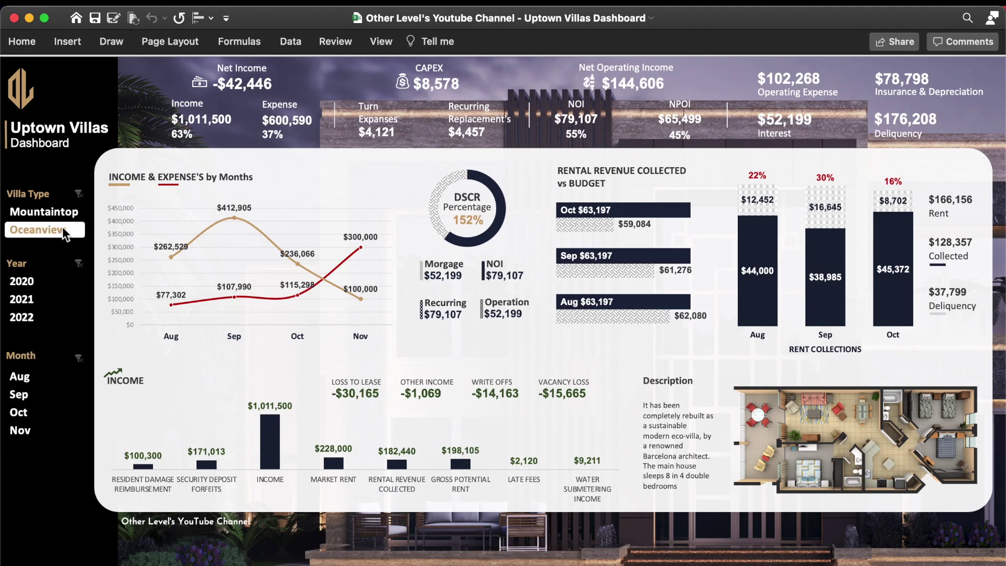
Cycle the Villa Type slicer through Mountaintop and Oceanview, then clear it to show all villas
click(82, 213)
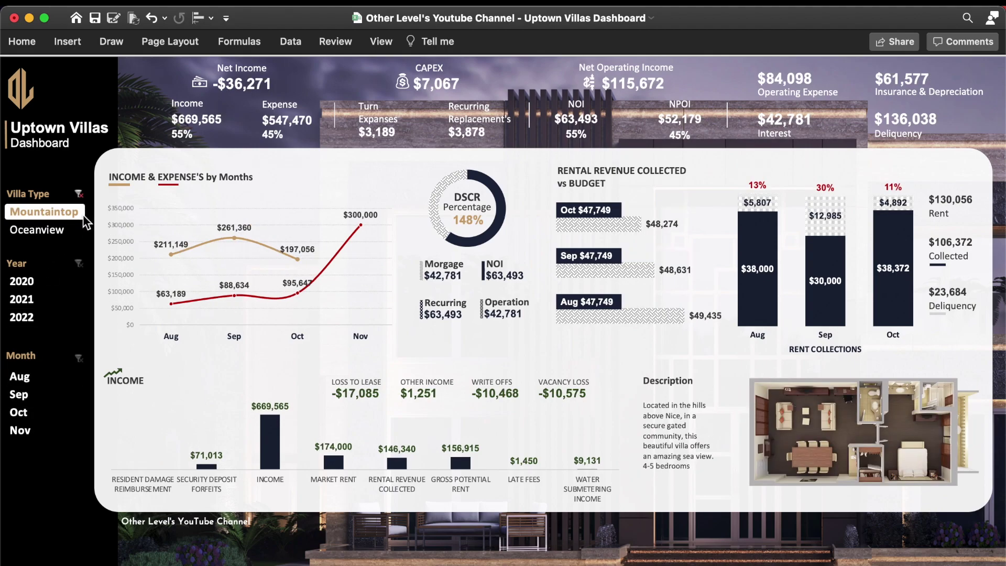
click(79, 233)
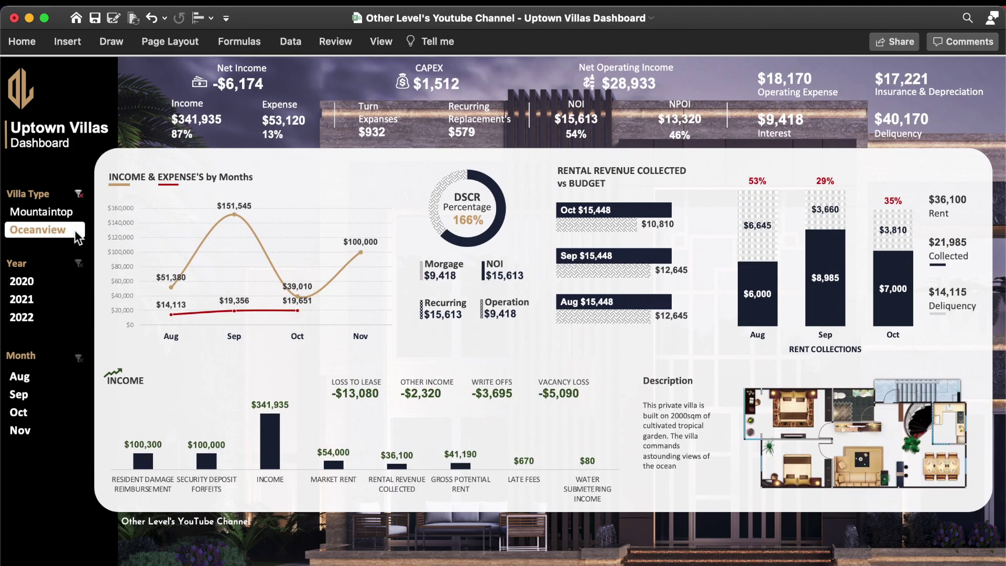
click(82, 217)
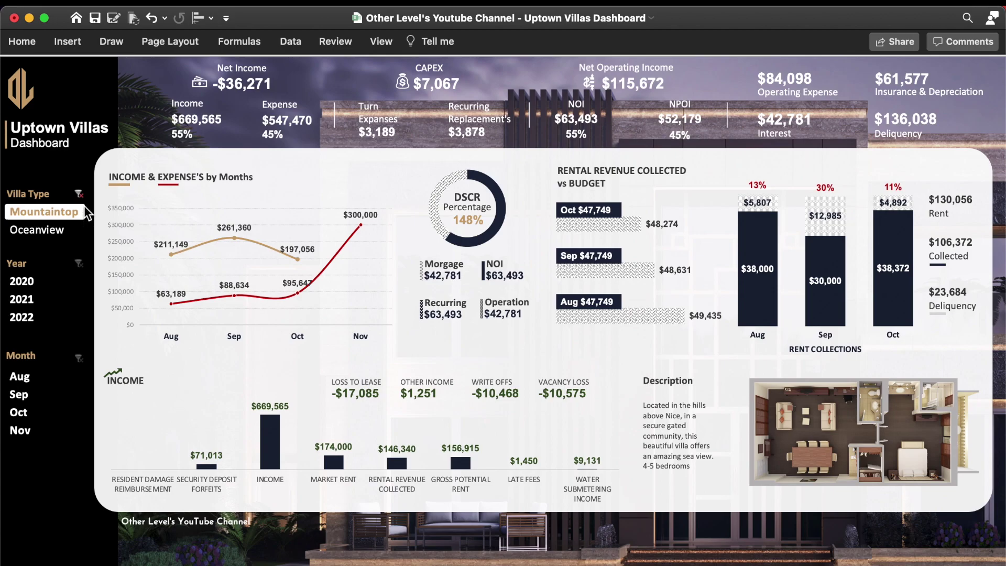
click(84, 212)
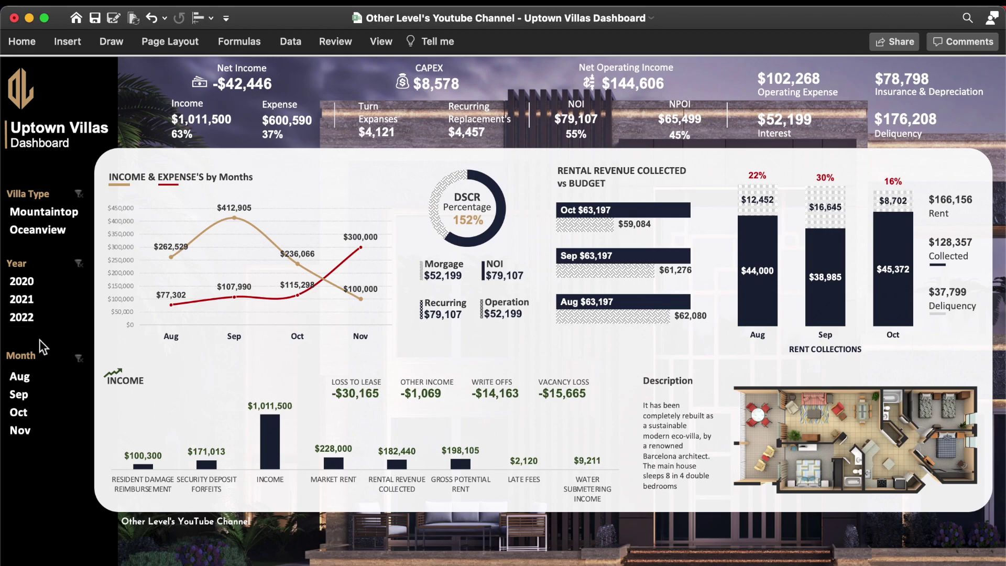
Filter the Month slicer to August, stepping through October and September
click(52, 414)
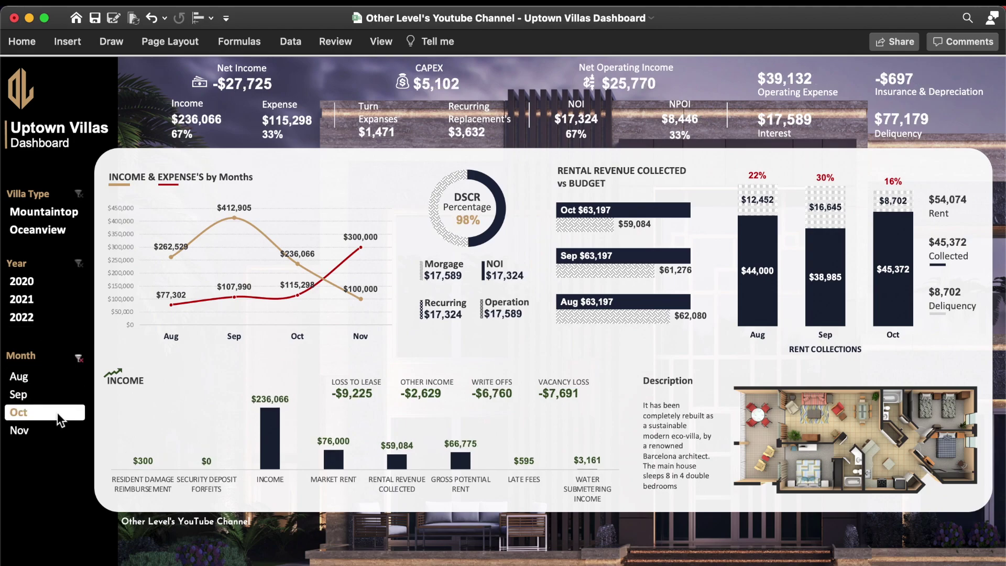
click(56, 396)
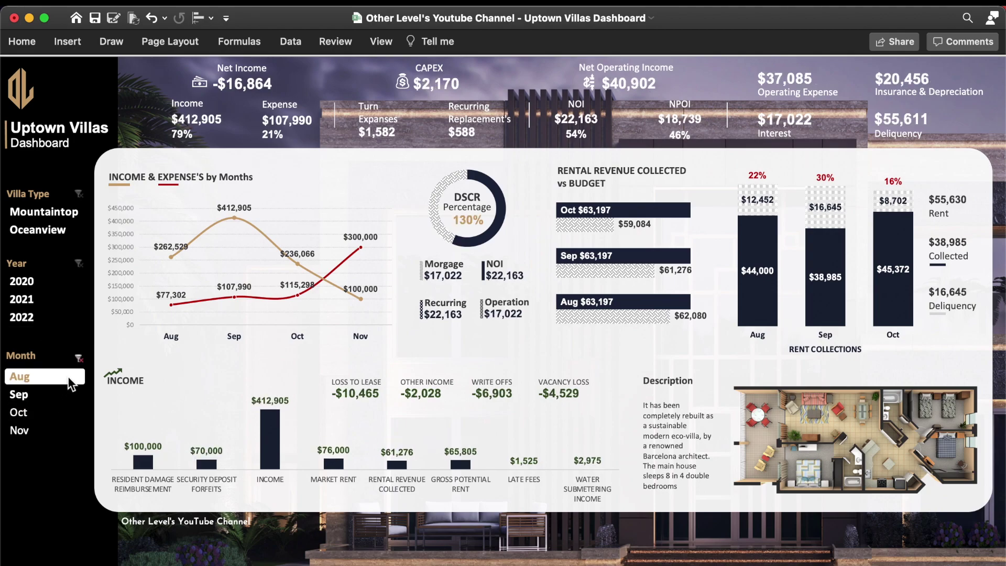
click(72, 384)
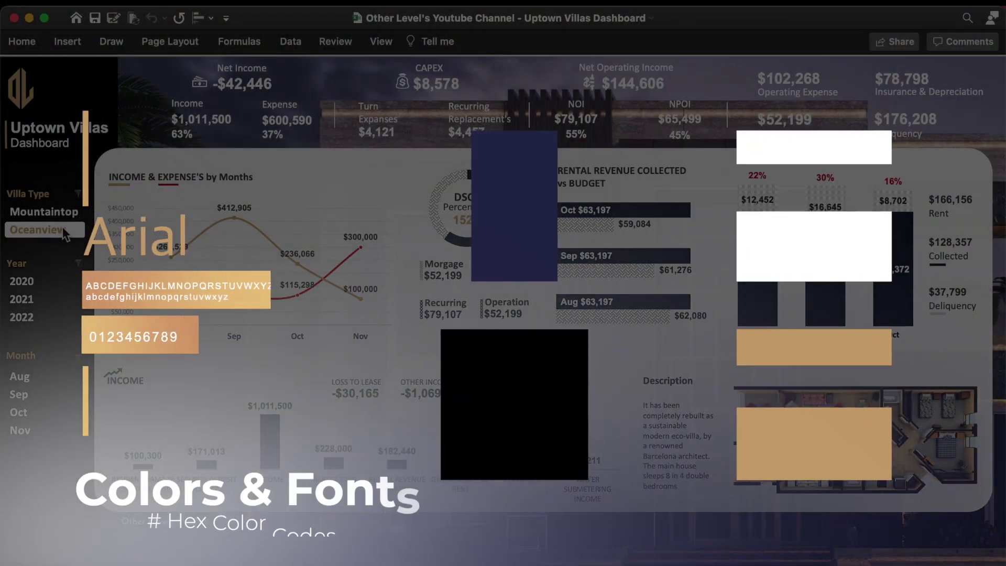
Cycle the Villa Type slicer through Mountaintop and Oceanview, clear it, and filter to a single month
click(81, 212)
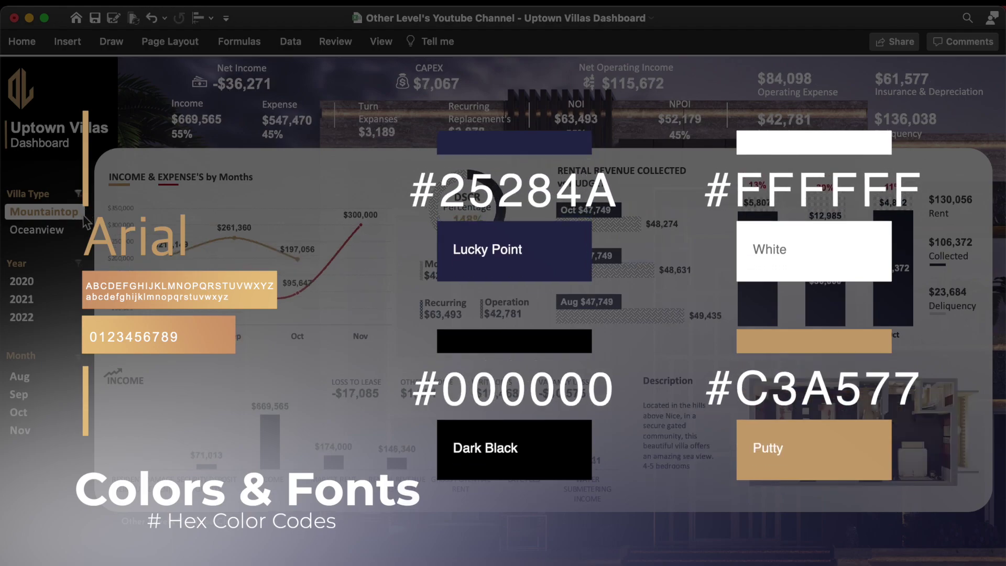
click(77, 237)
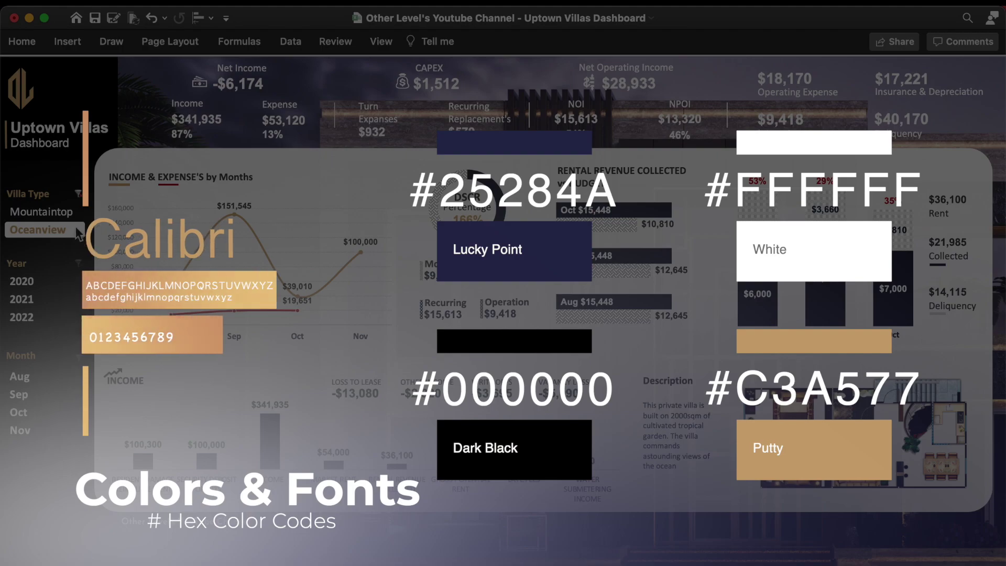
click(79, 213)
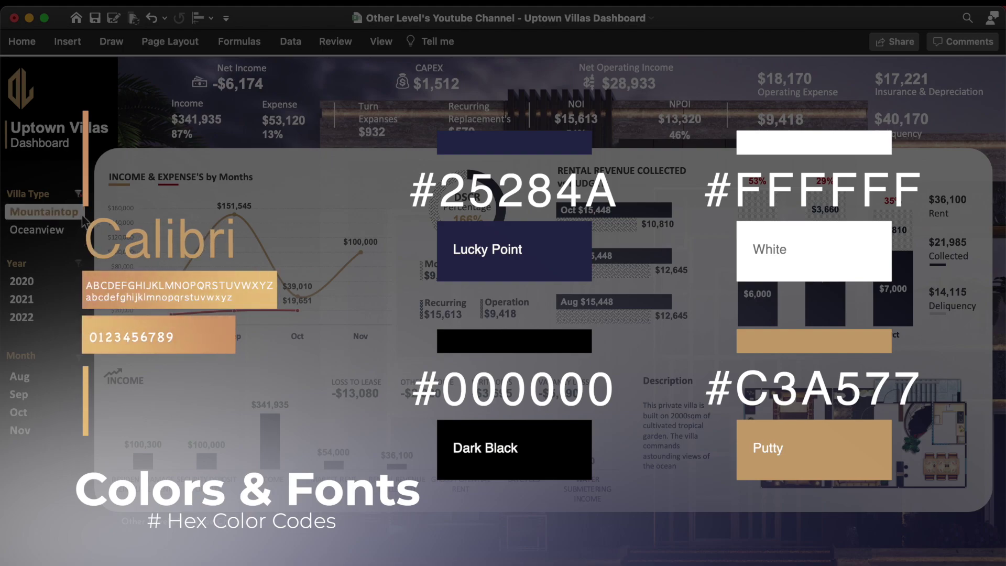
click(83, 214)
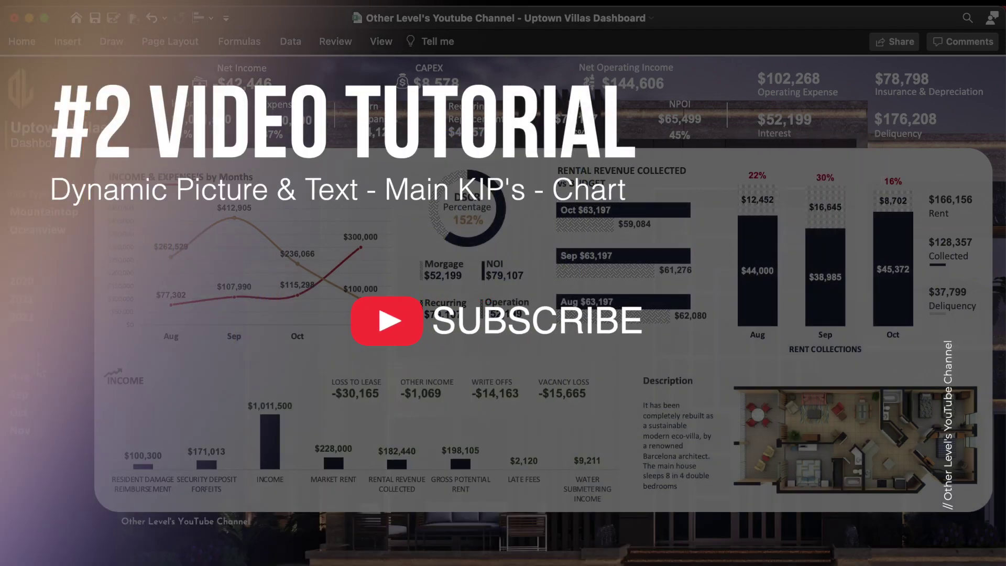
click(52, 414)
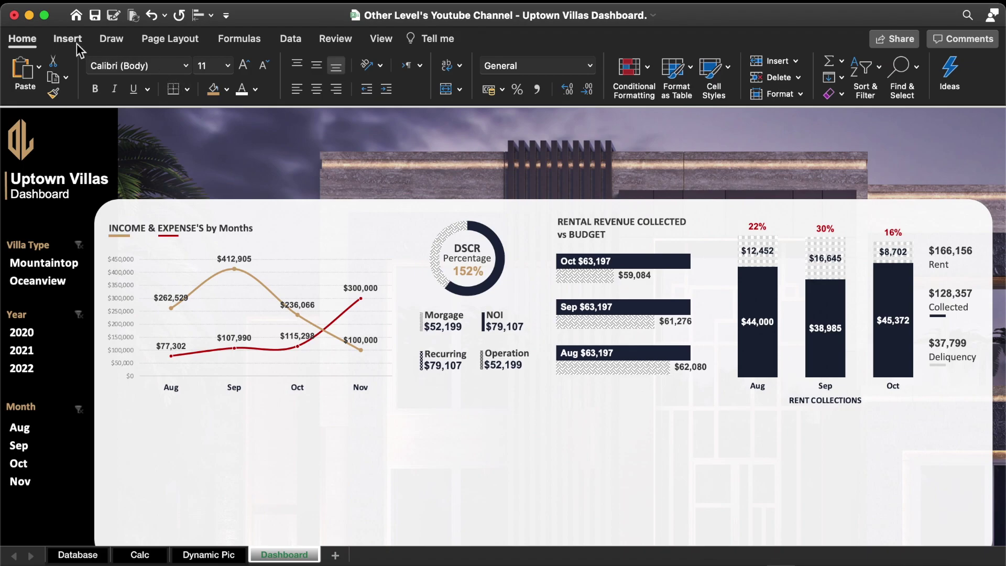
Draw a small text box above the dashboard header
click(67, 39)
click(256, 77)
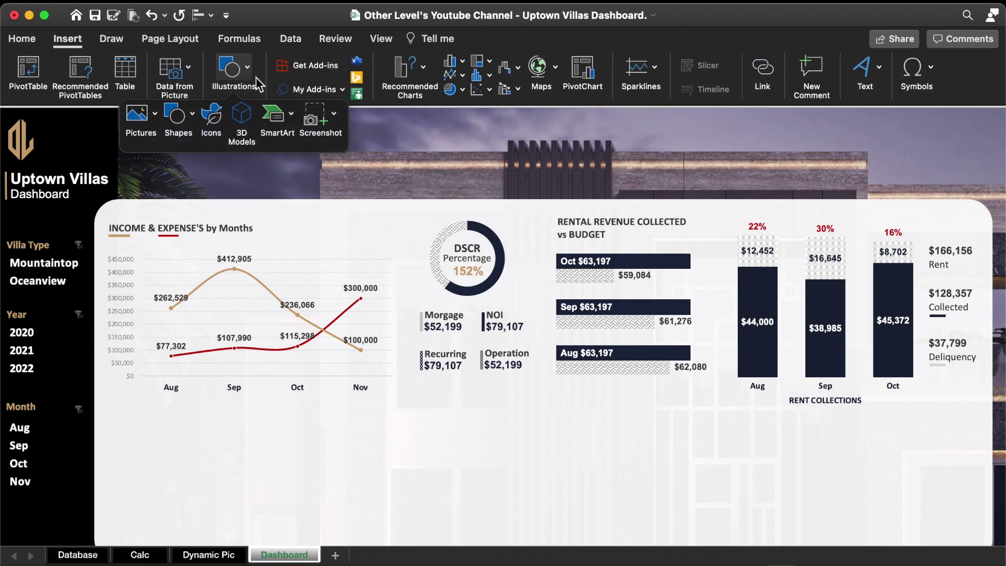
click(190, 113)
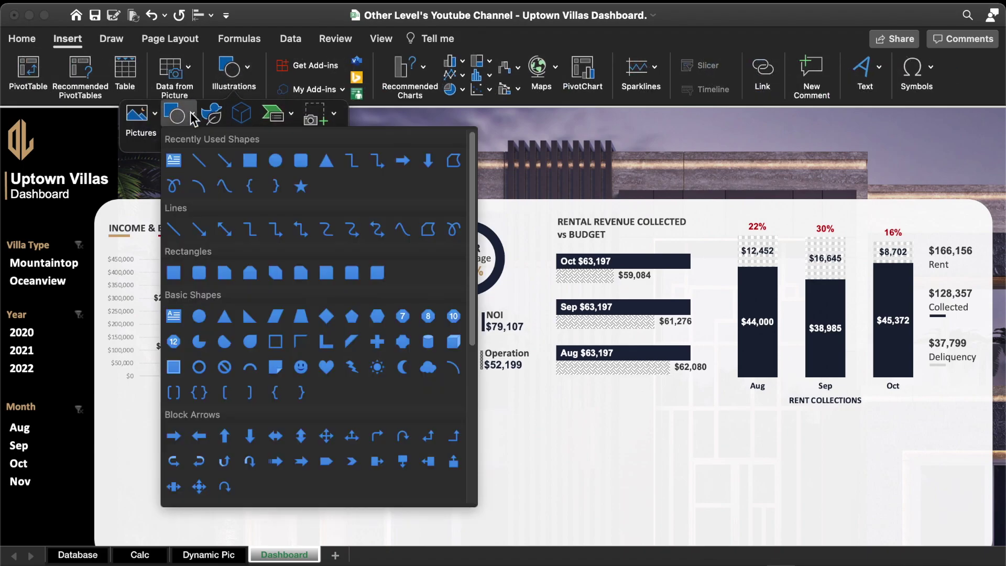
click(173, 157)
drag(242, 130, 298, 150)
Give the text box no outline and no fill
click(464, 39)
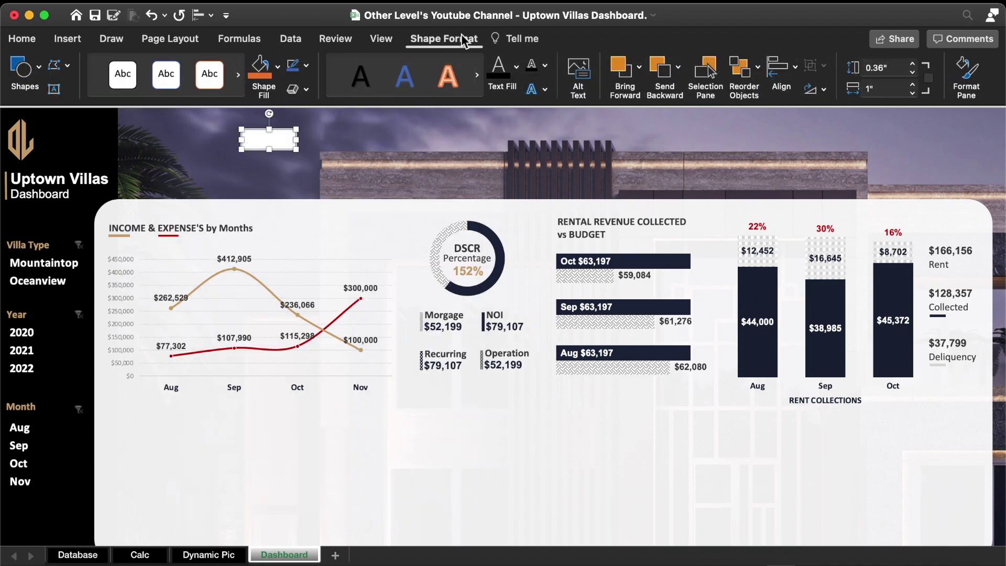
click(307, 66)
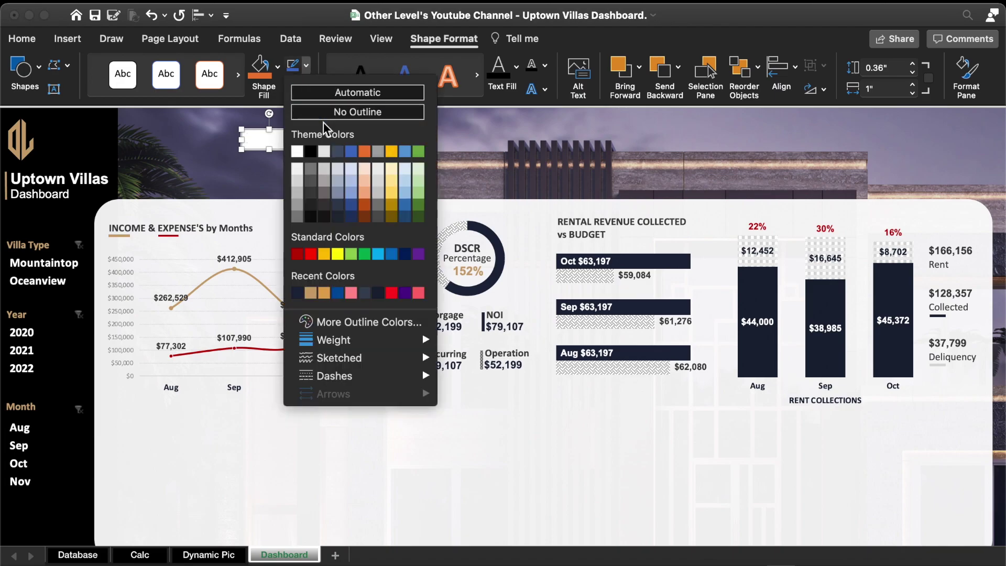
click(328, 118)
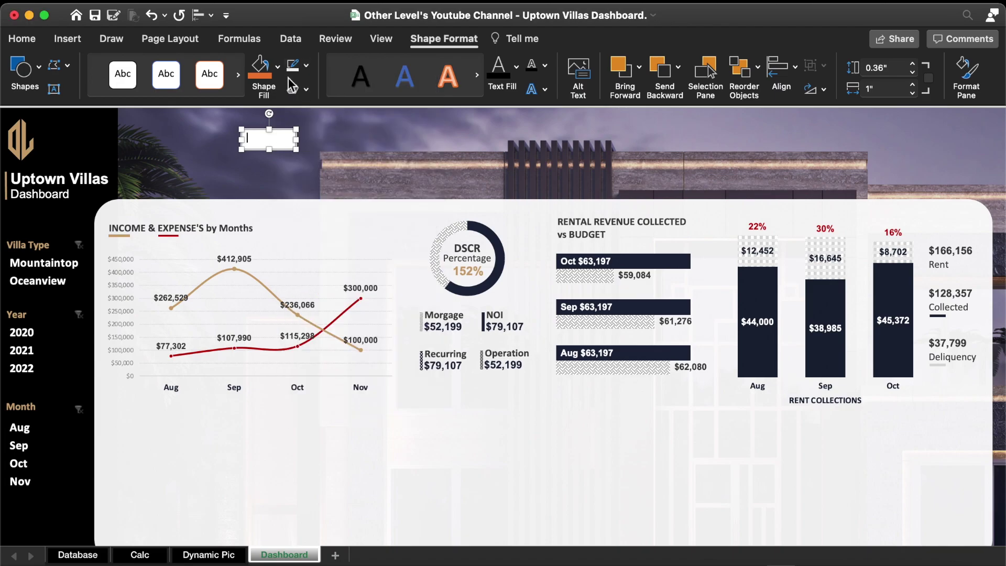
click(278, 67)
click(315, 117)
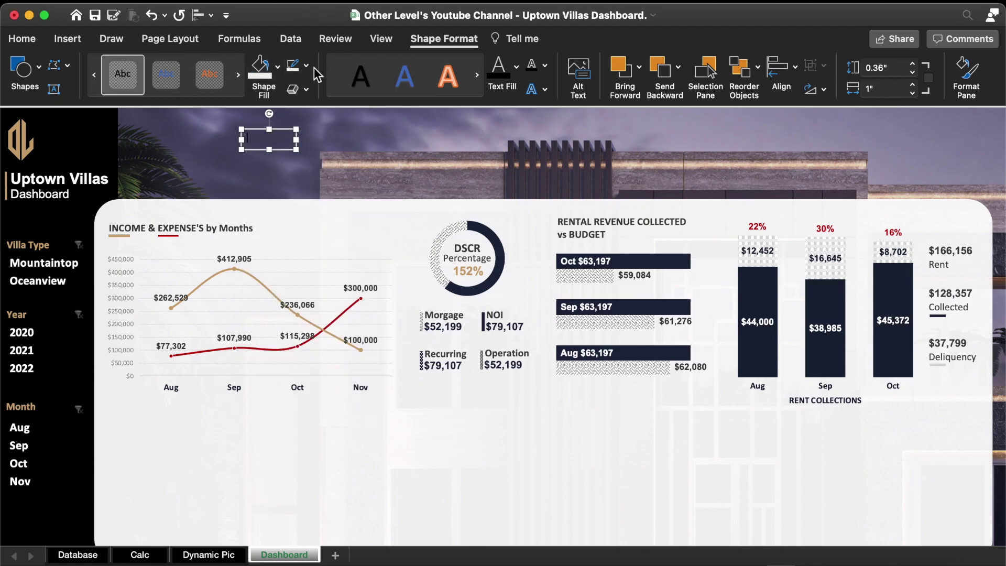
Turn on the formula bar
click(390, 42)
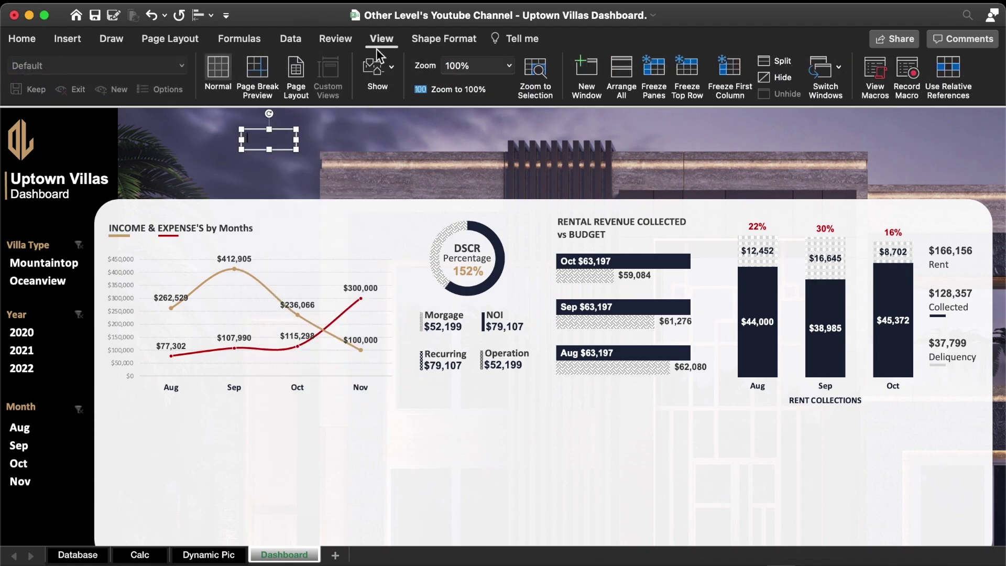
click(375, 69)
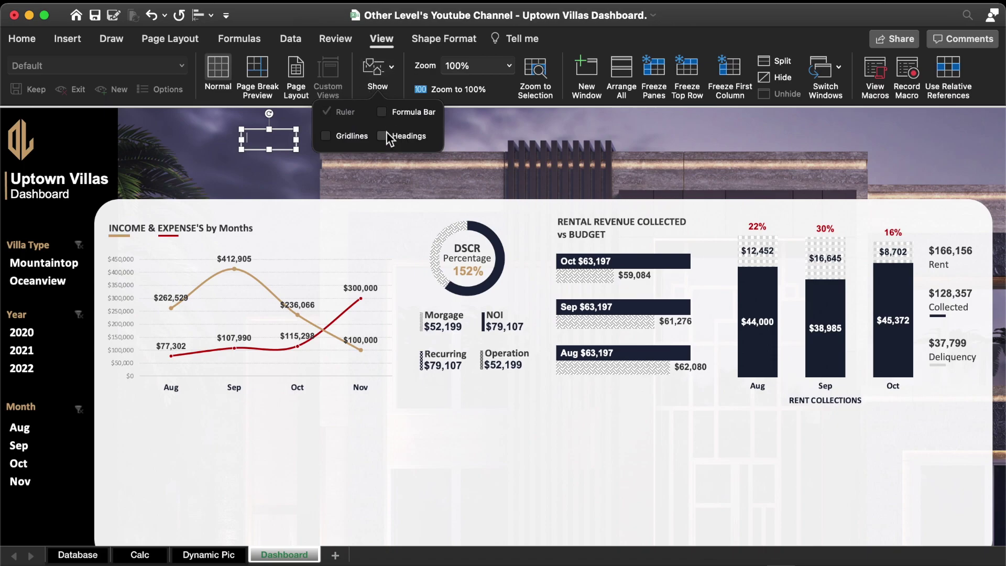
click(385, 113)
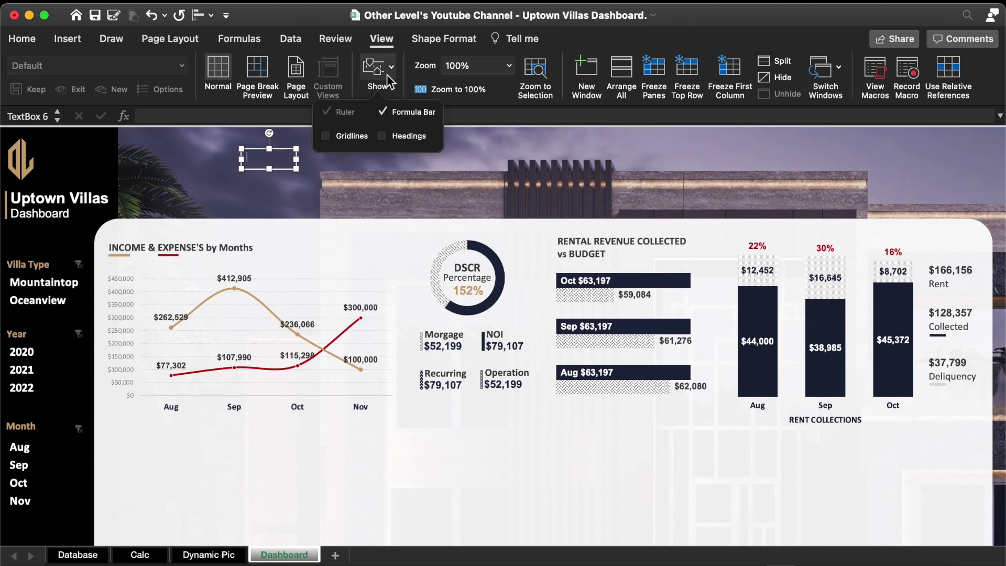
Make the text box's text fill white
click(426, 39)
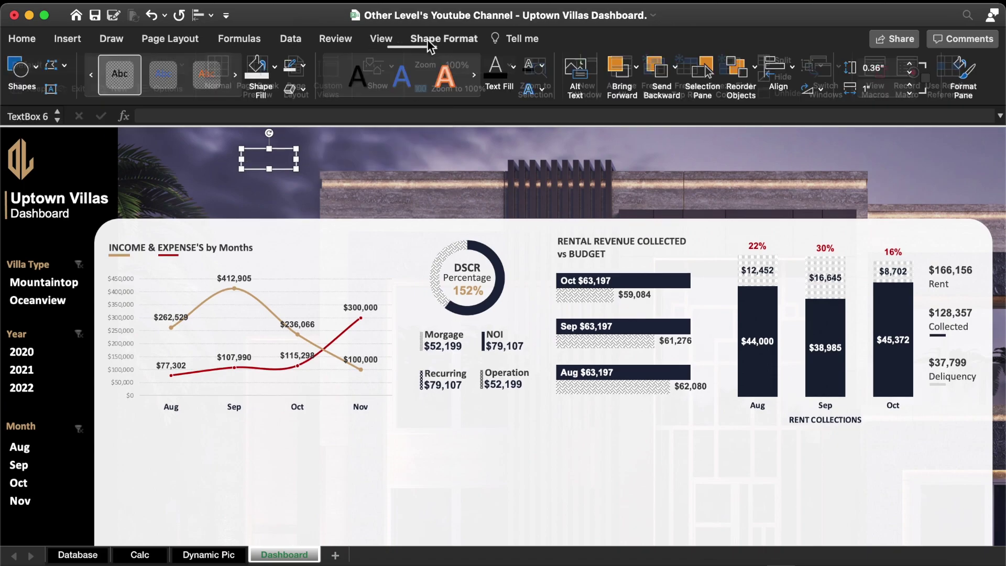
click(517, 69)
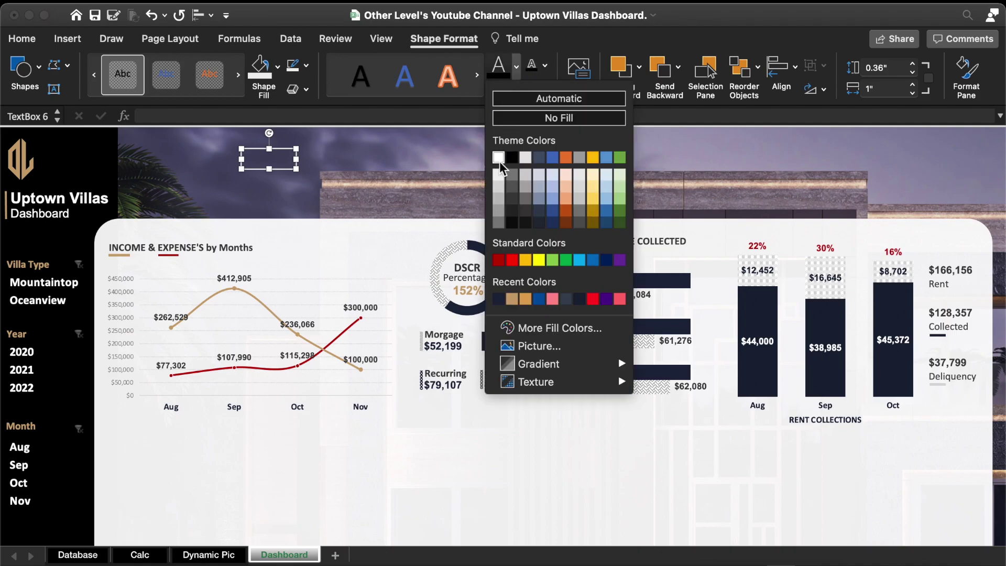
click(500, 160)
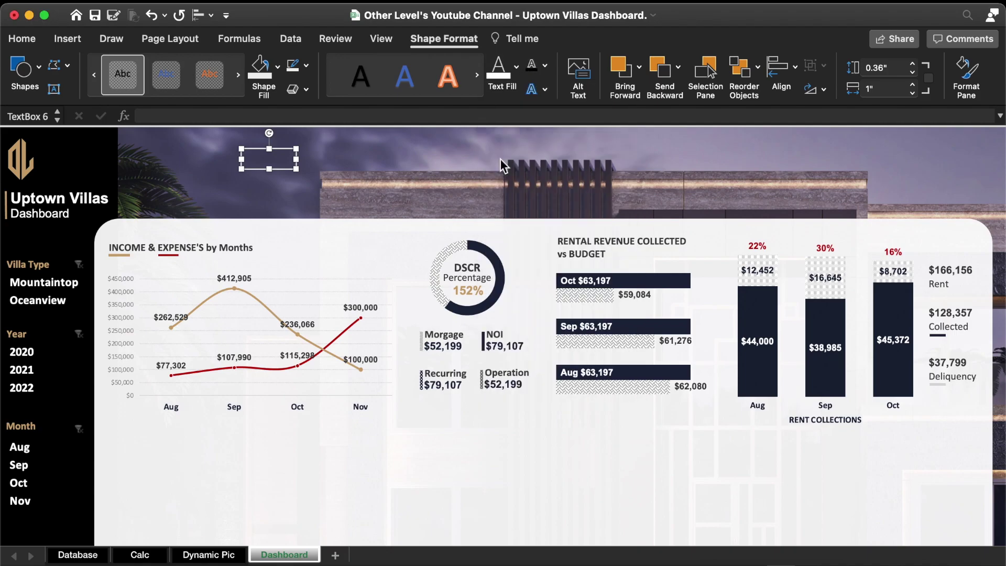
Make the box read 'Net Income' at size 14, widened, with middle and centre alignment
click(21, 38)
click(227, 65)
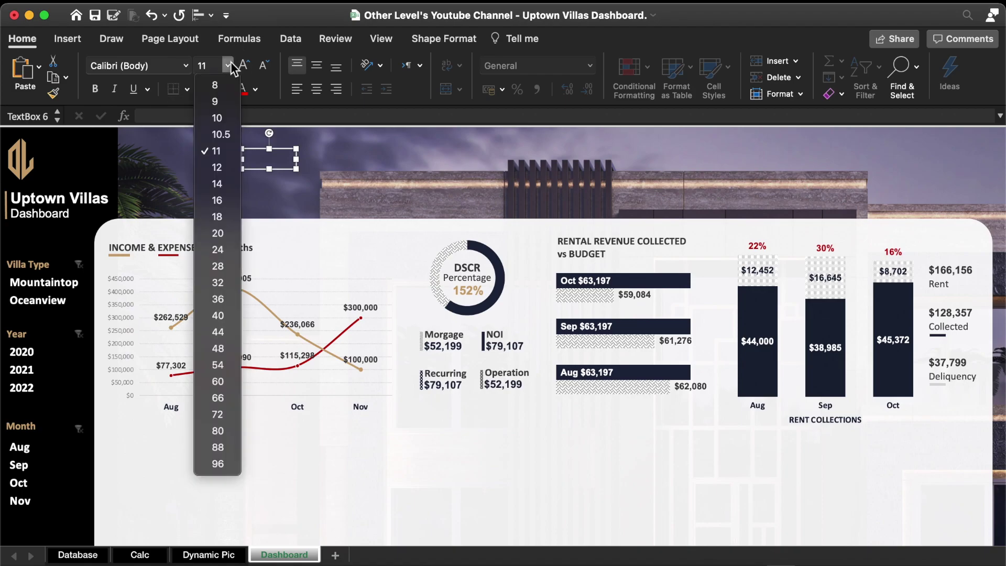
click(225, 185)
text(Net Income)
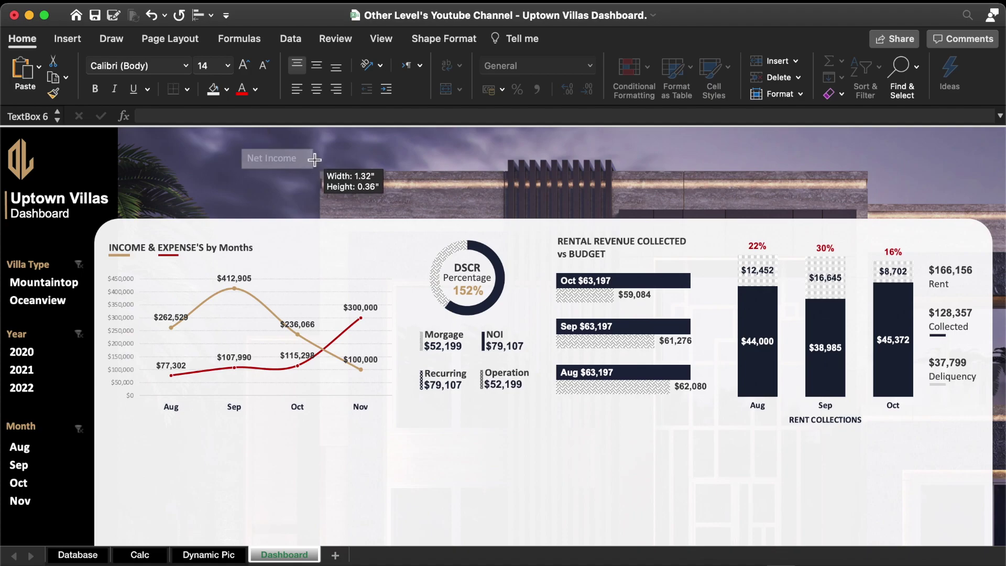
mouse_move(297, 158)
mouse_down()
mouse_move(314, 159)
mouse_move(285, 153)
mouse_up()
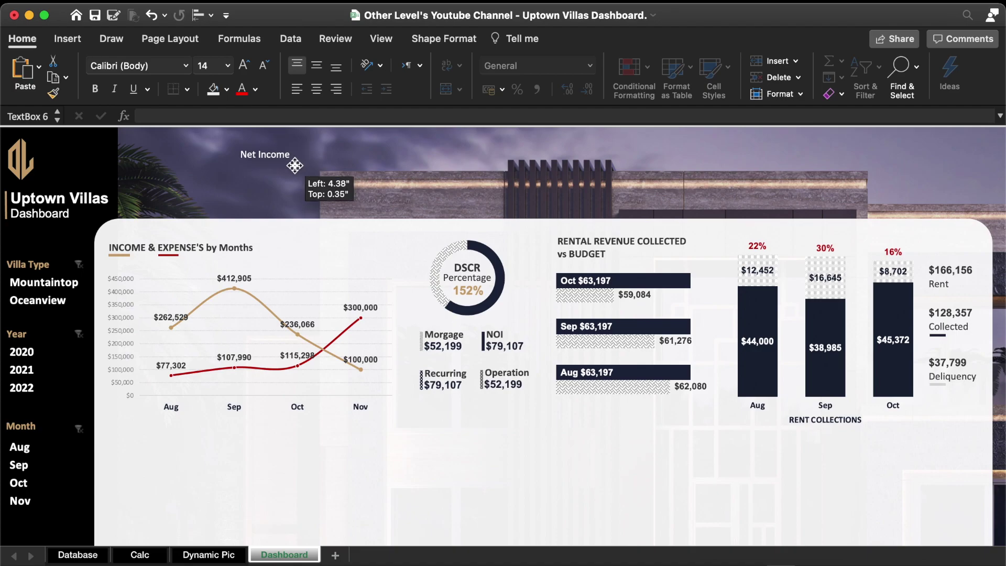
click(317, 65)
click(317, 90)
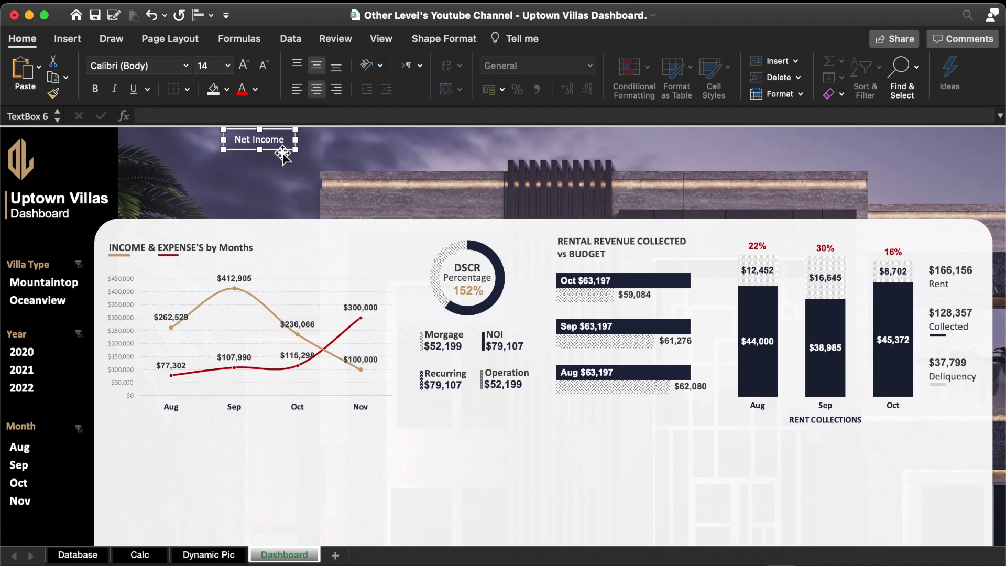
Duplicate the Net Income label twice, relabelling the copies 'Expenses' and 'Income'
drag(282, 152, 325, 174)
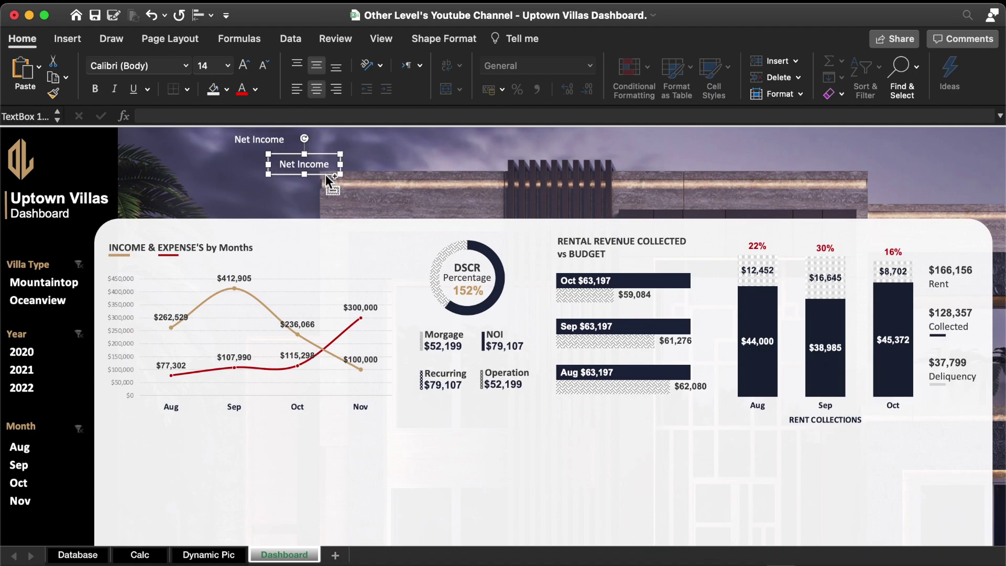
double_click(309, 164)
triple_click(310, 164)
text(xpe)
text(nses)
drag(320, 176, 219, 163)
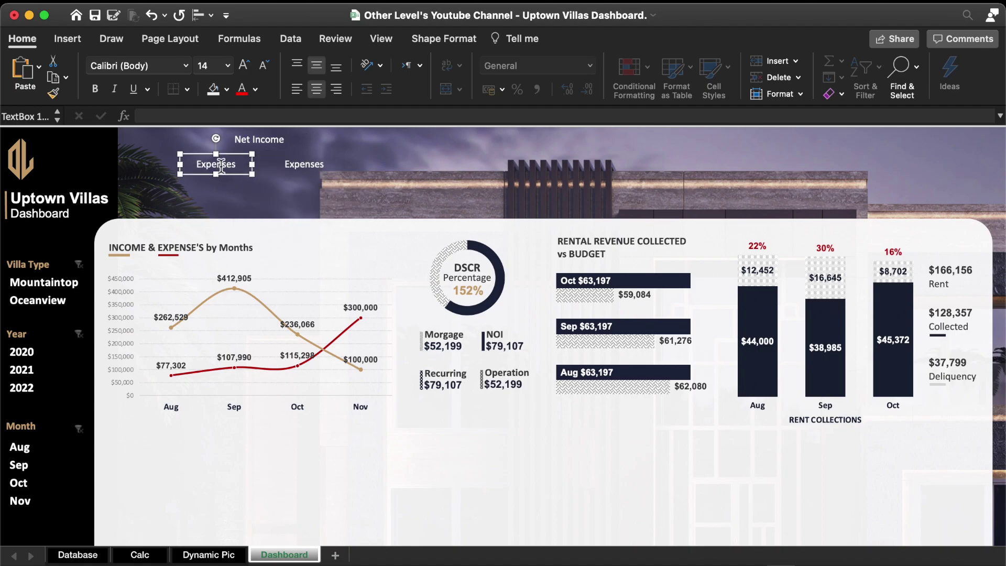
double_click(224, 165)
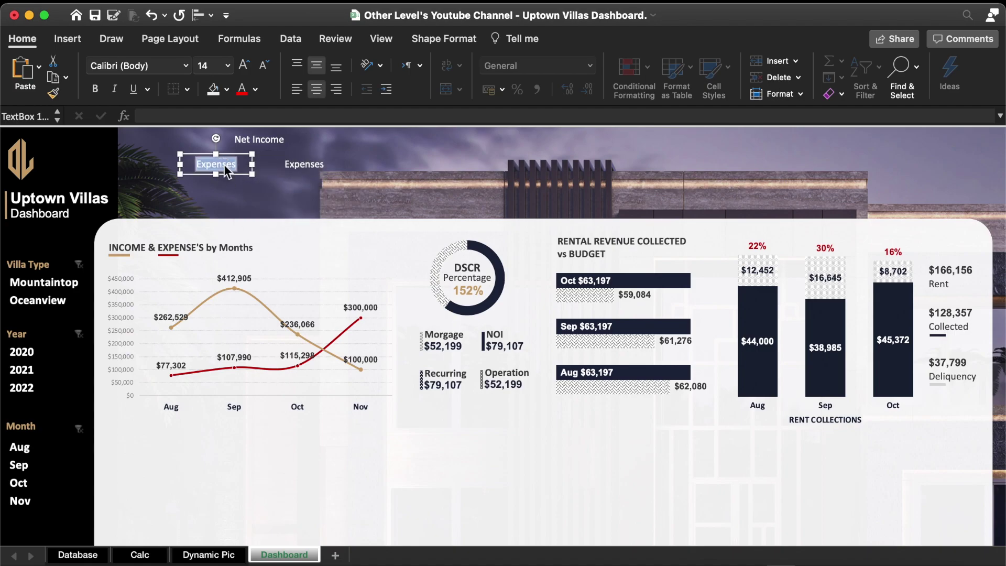
text(Income)
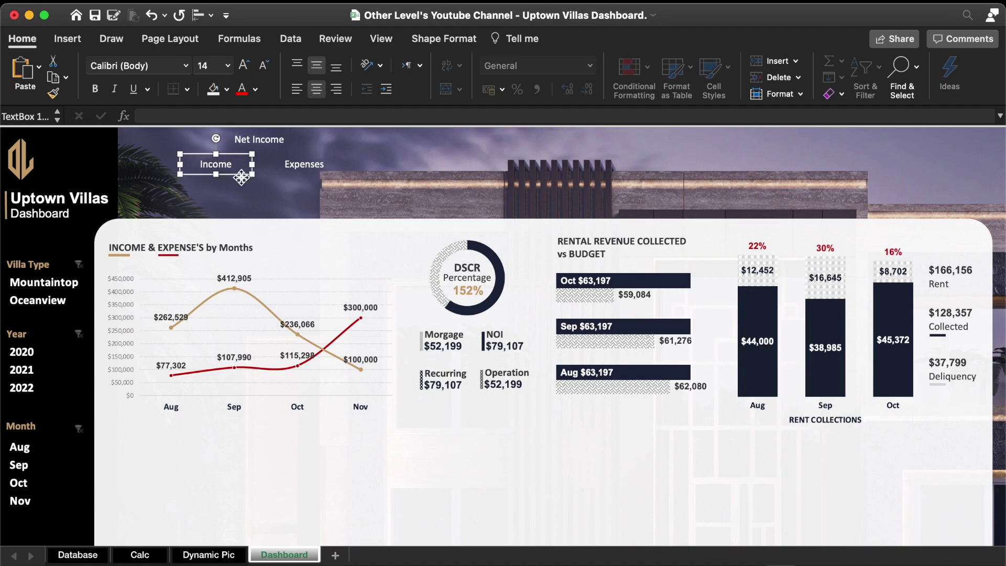
Move the Income and Expenses labels down together and duplicate Net Income below it
shift+click(300, 166)
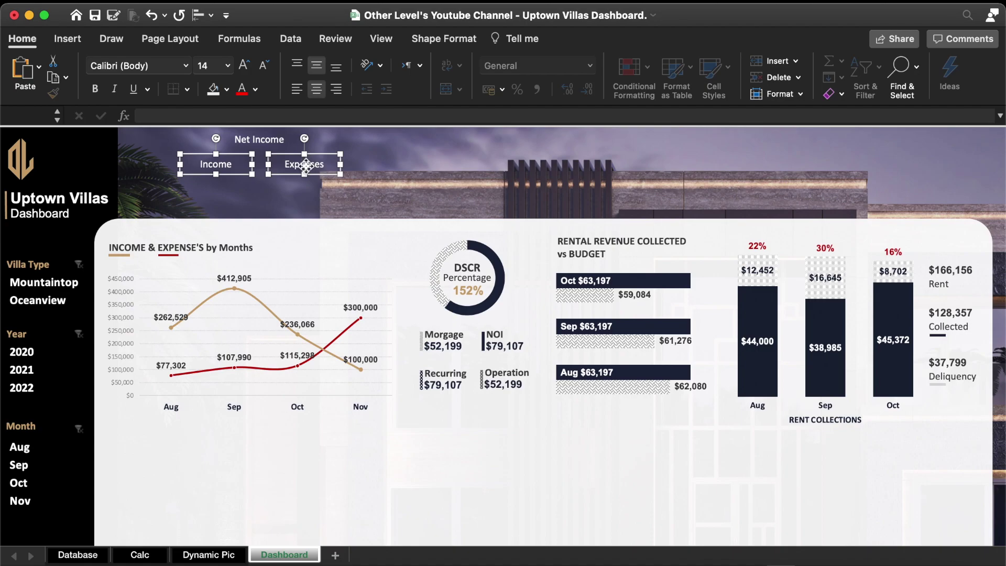
drag(306, 165, 306, 178)
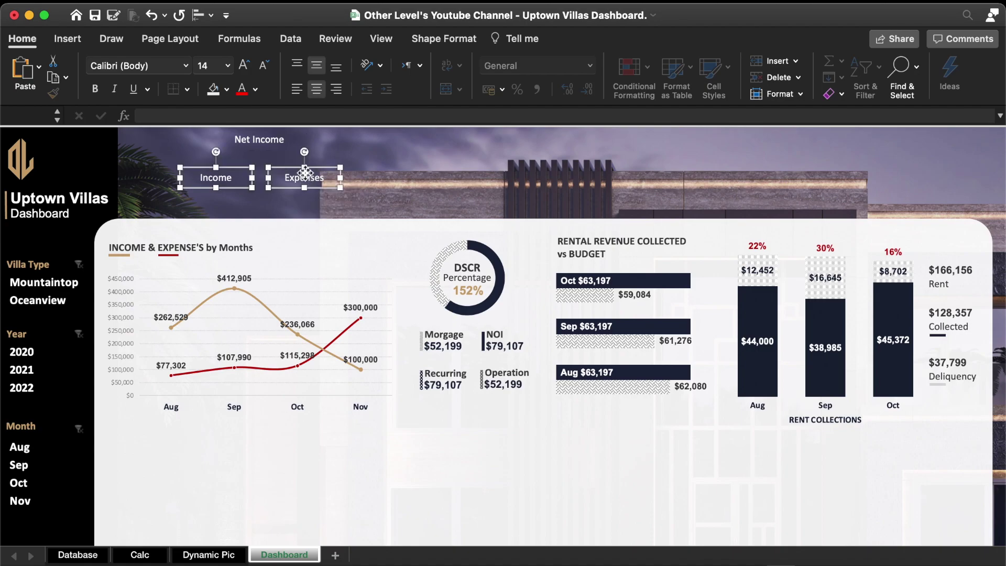
click(321, 164)
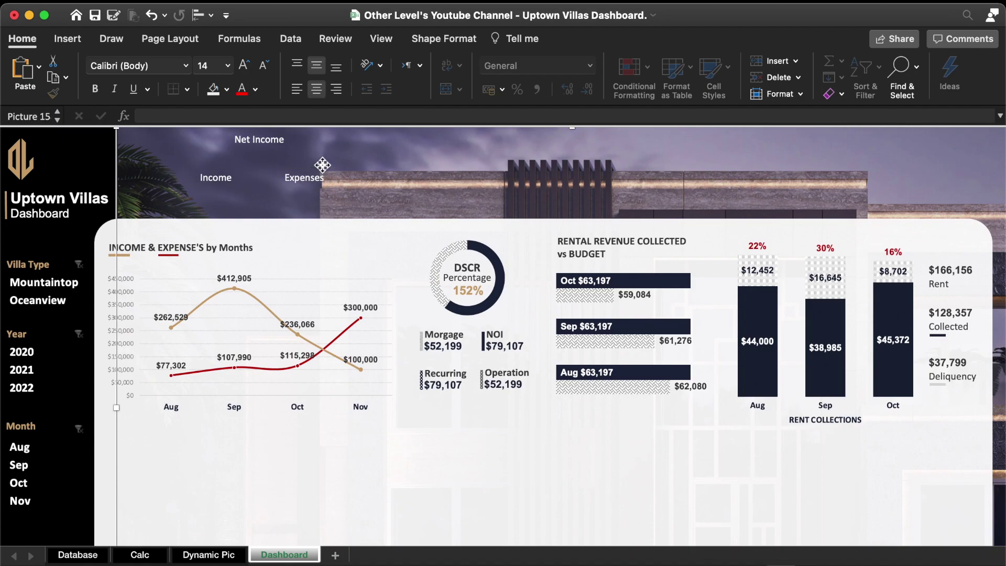
click(273, 146)
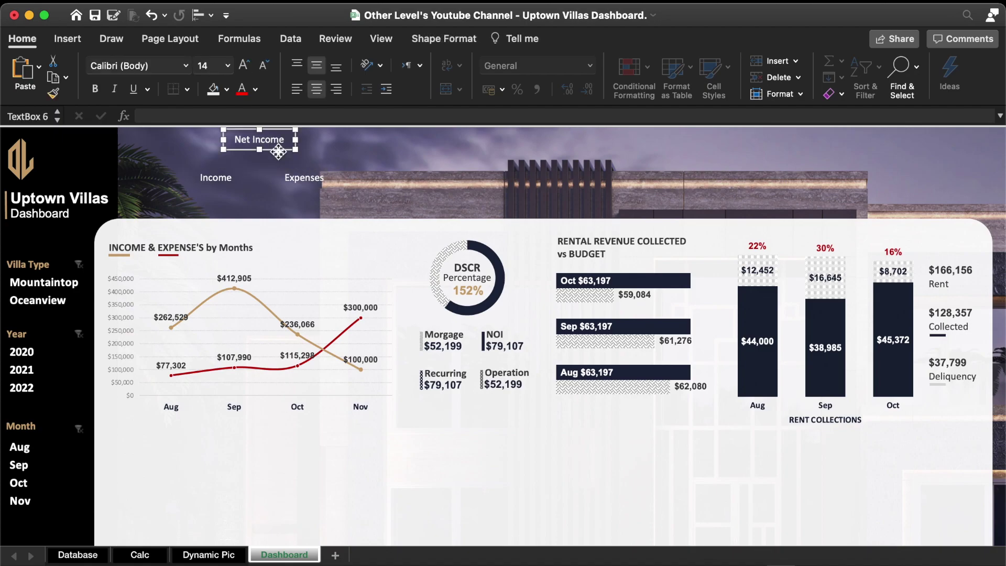
drag(279, 153, 277, 172)
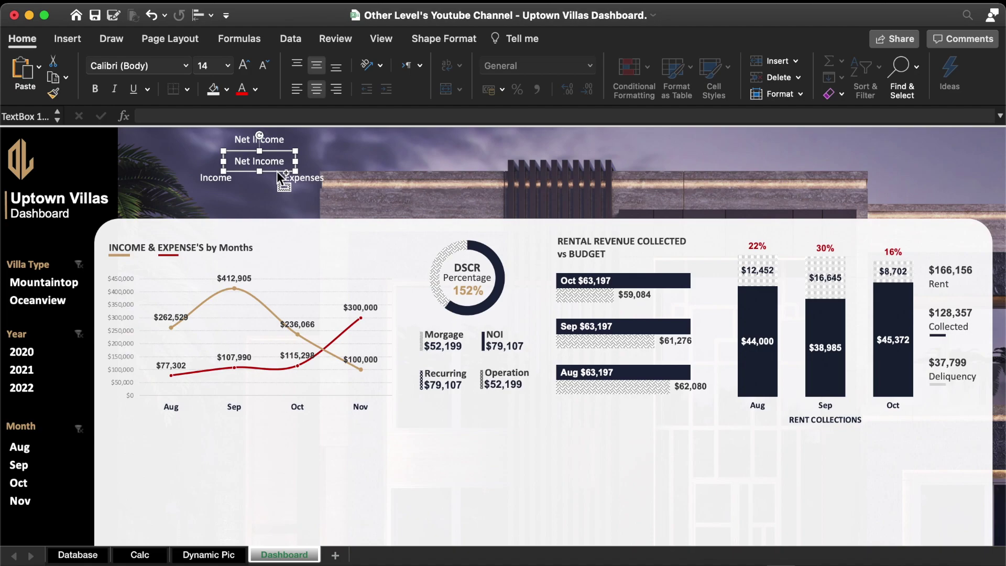
Clear the copied box and link it to =Calc!C13 so it shows -$42,446
double_click(267, 164)
key(BackSpace)
text(=)
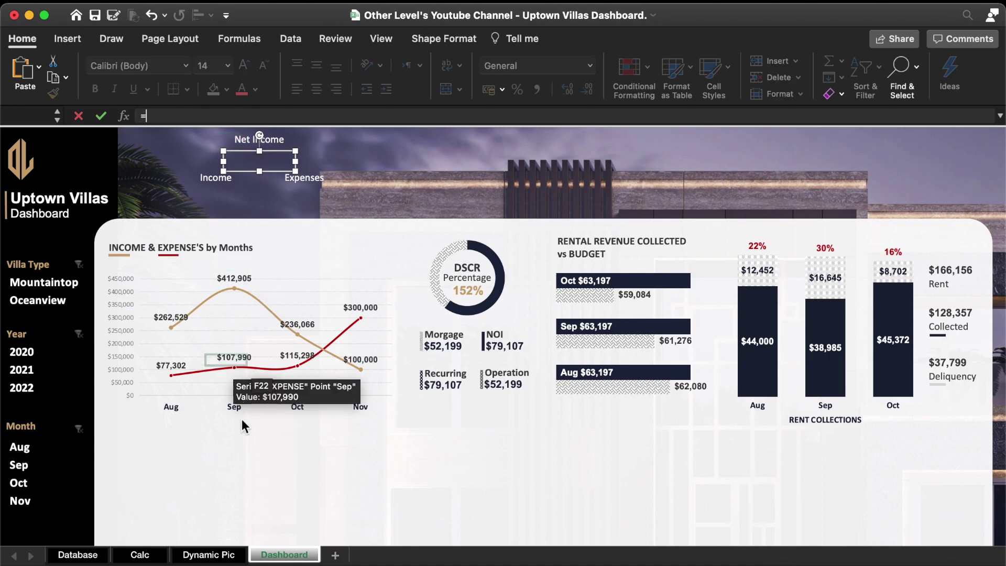
click(140, 556)
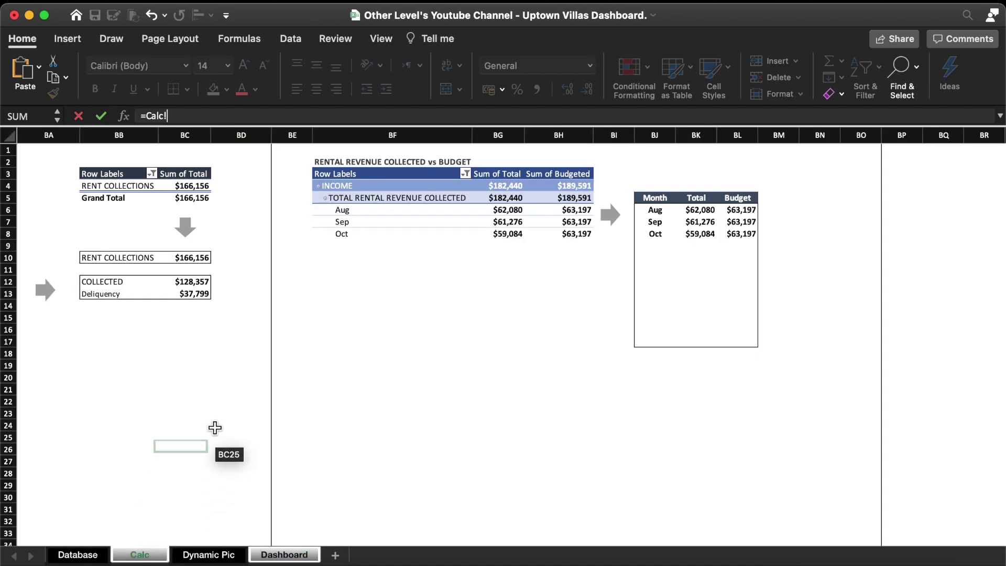
scroll(228, 416, left, 5)
scroll(232, 409, left, 5)
scroll(232, 409, left, 10)
scroll(232, 409, left, 2)
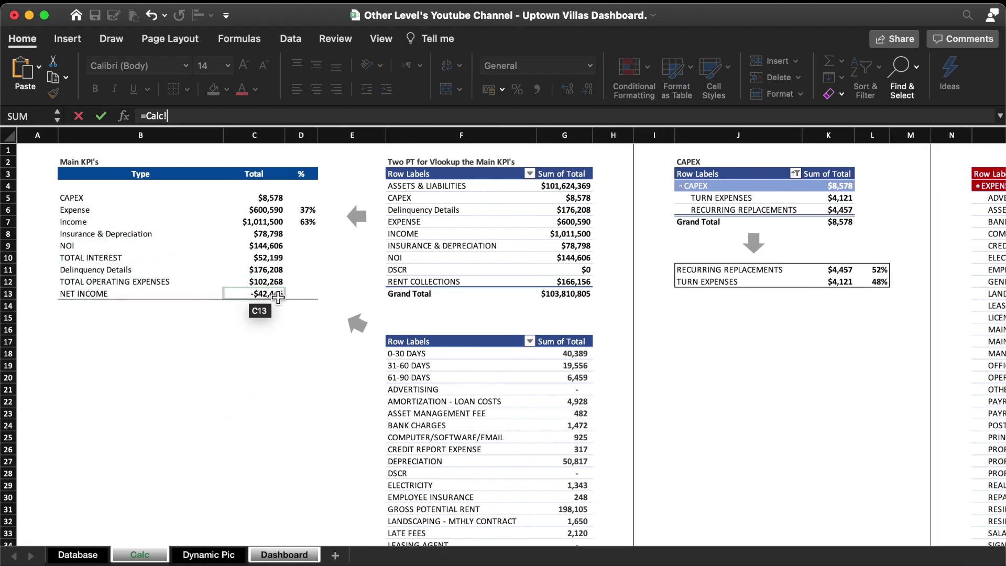
click(262, 293)
key(Return)
Make the Net Income value size 20 in white
click(227, 66)
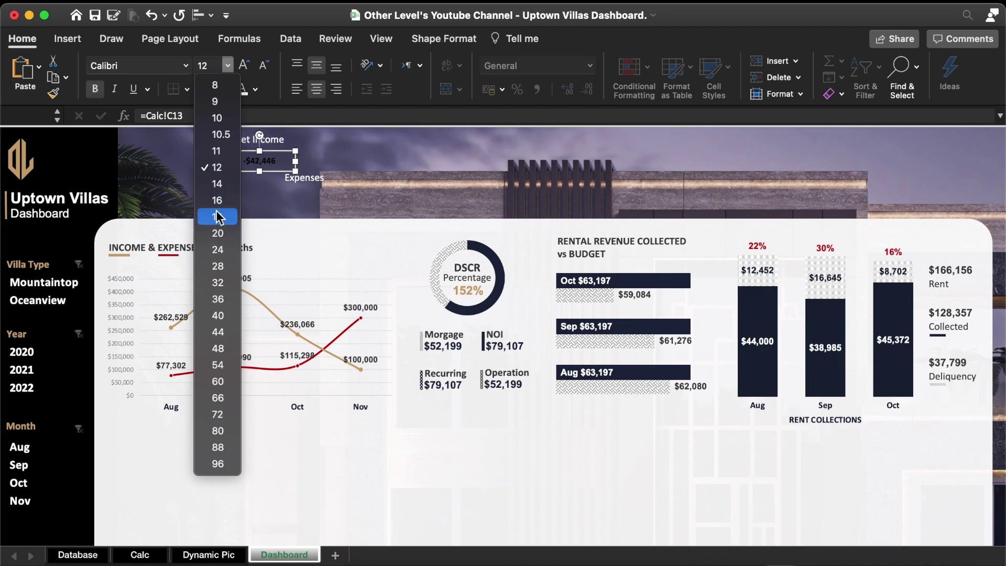
click(217, 233)
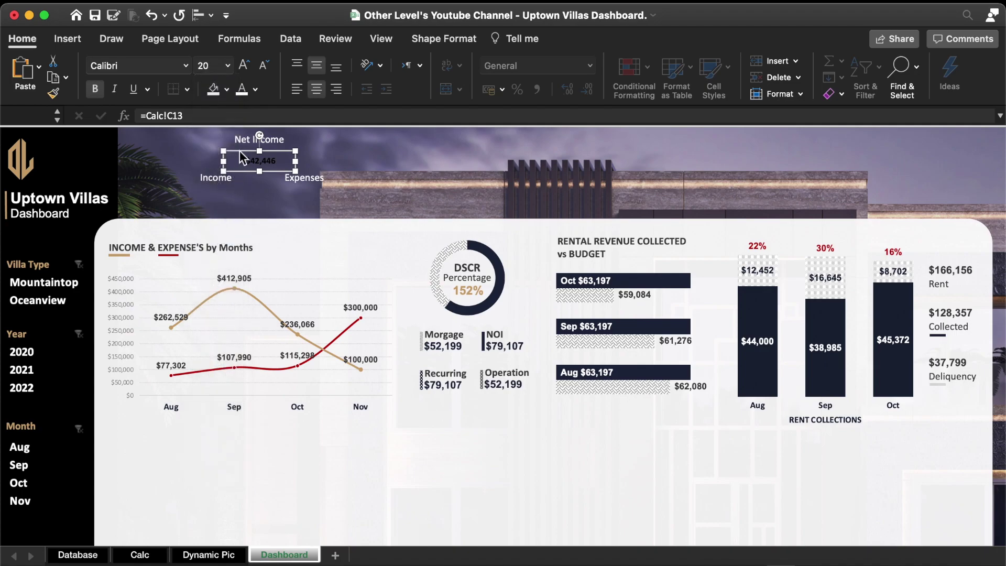
click(243, 87)
Copy the value box under Expenses and Income, linking the Income copy to =Calc!C7
drag(278, 156, 317, 184)
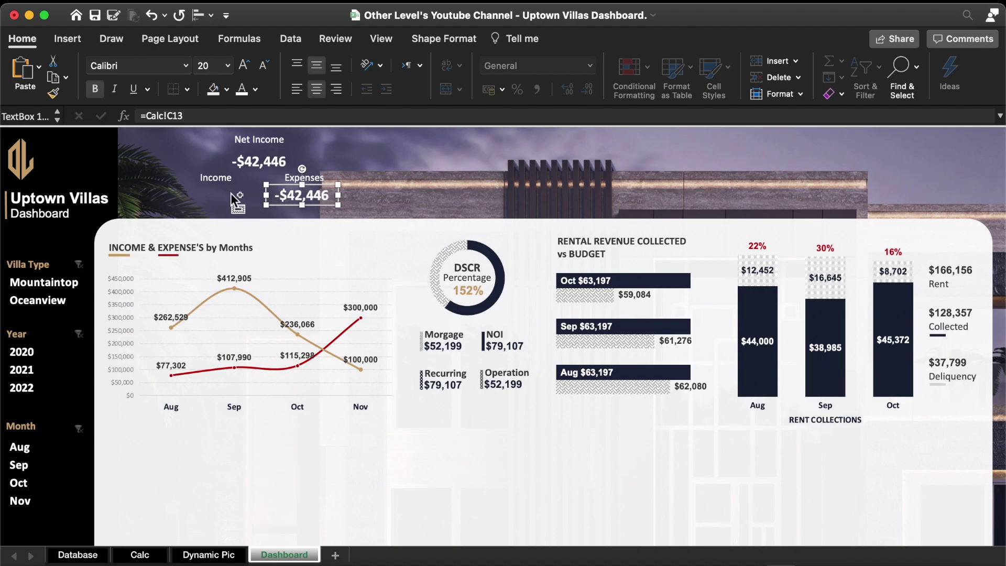
drag(231, 193, 231, 195)
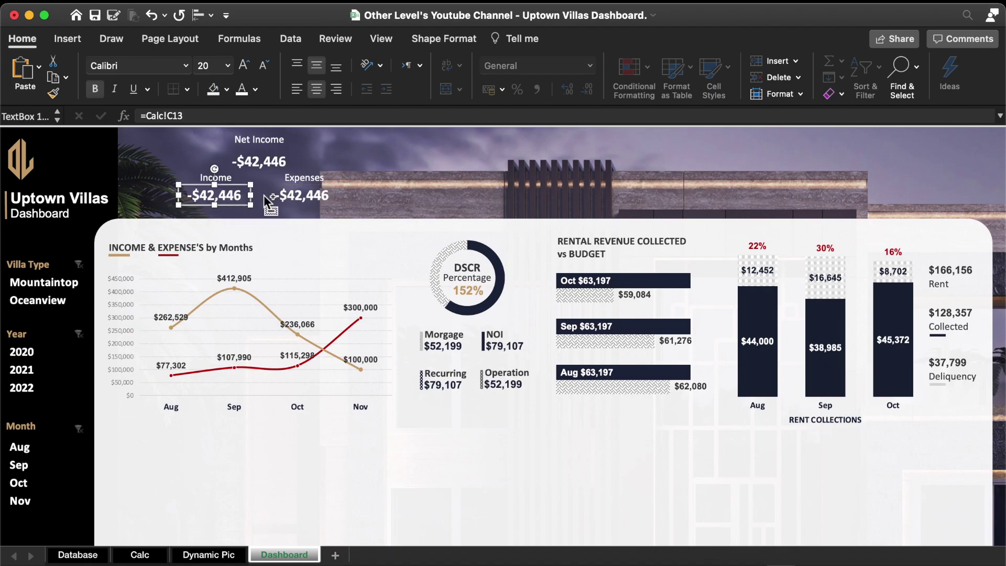
click(200, 116)
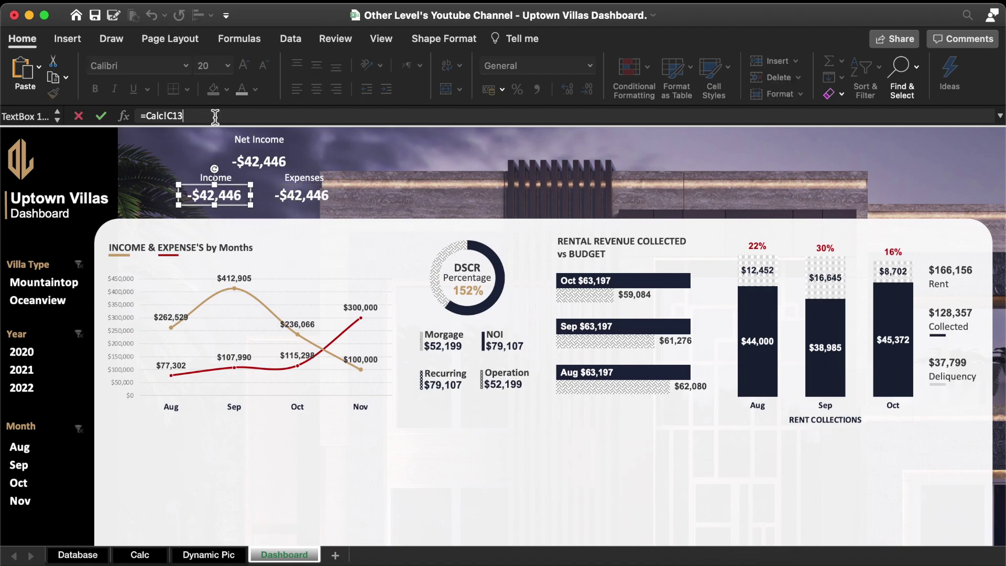
key(BackSpace)
key(BackSpace)
key(BackSpace)
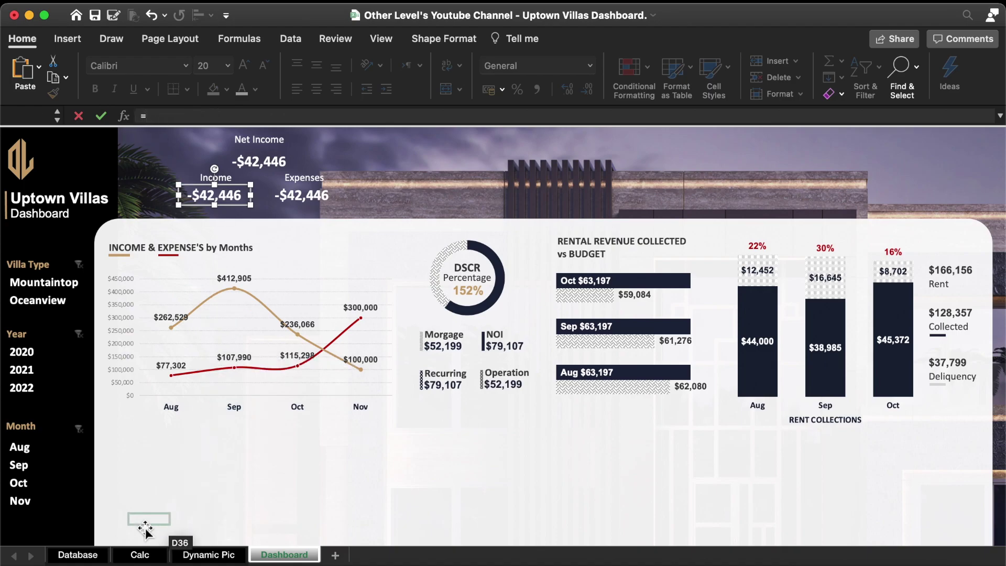
click(126, 557)
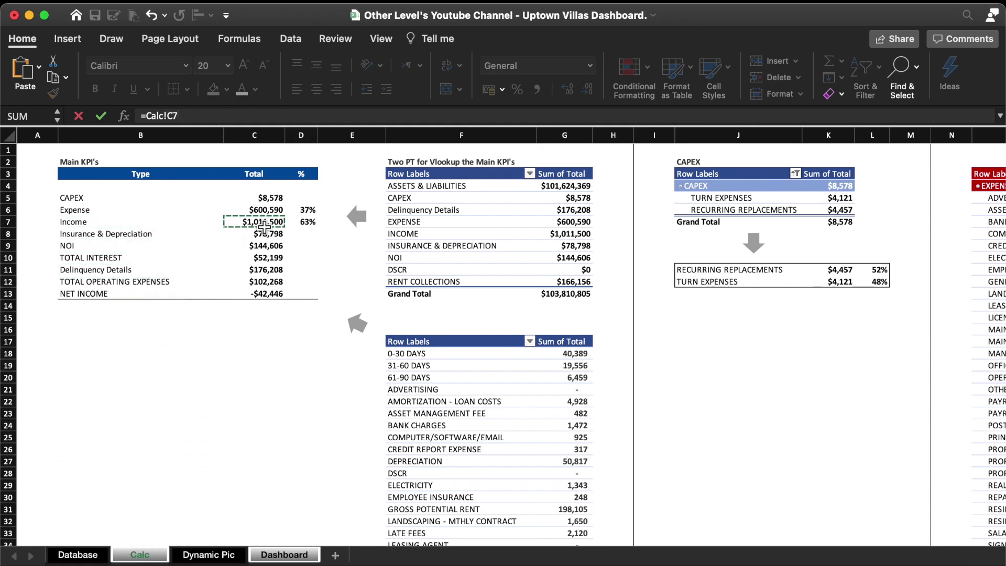
key(Return)
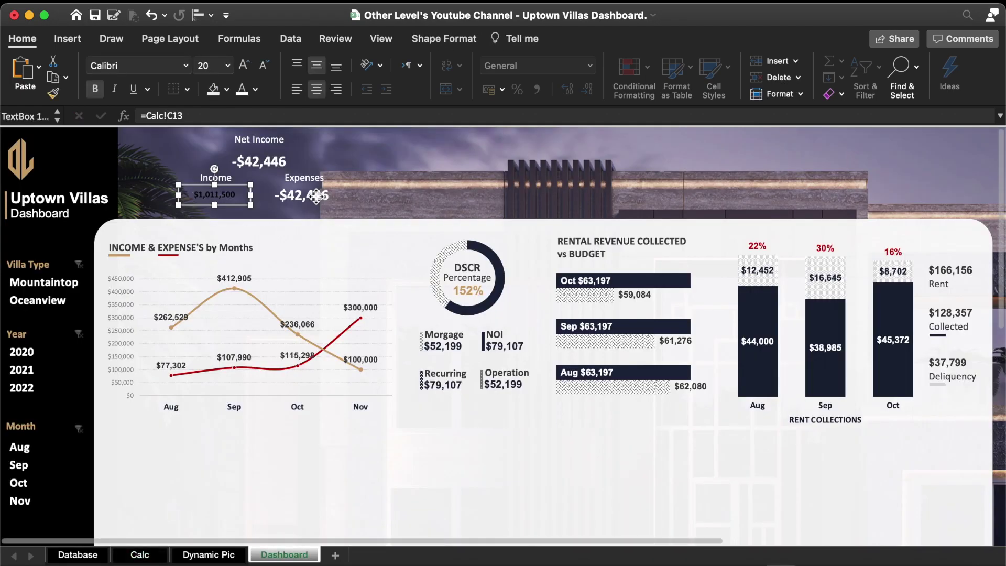
Link the Expenses value box to =Calc!C6 so it shows $600,590
click(317, 197)
click(236, 115)
text(=)
click(140, 555)
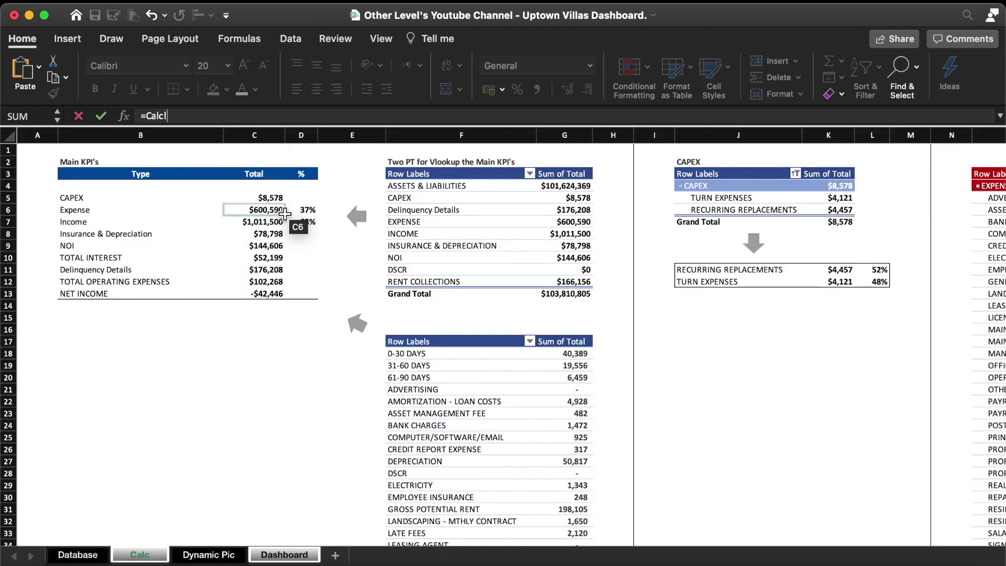
click(281, 210)
key(Return)
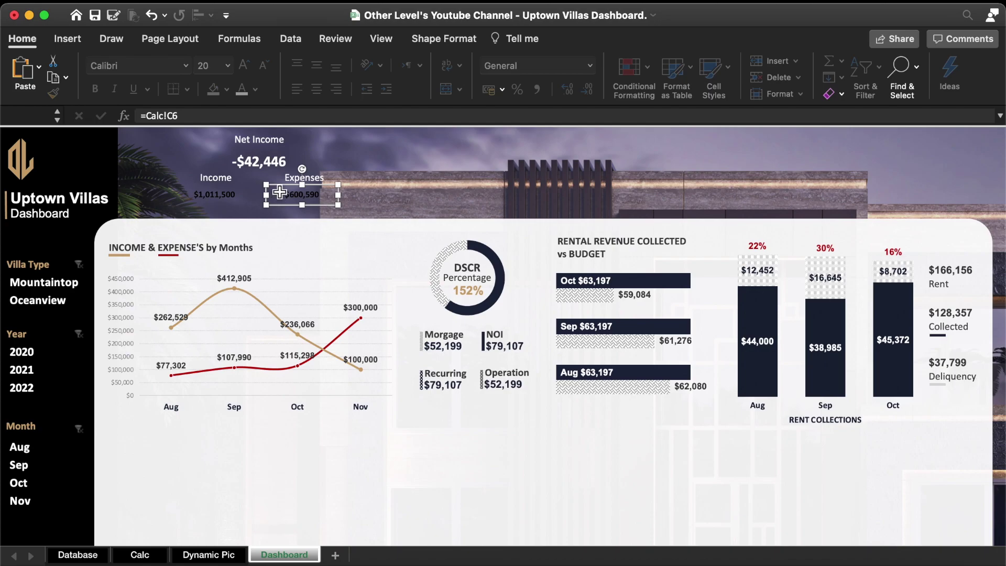
shift+click(225, 196)
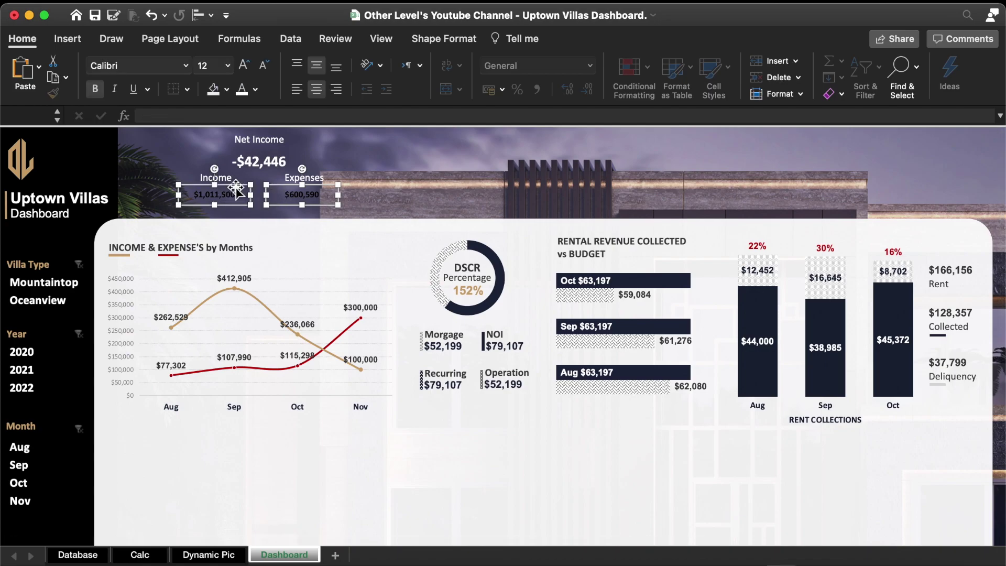
Copy both value boxes below and link the Income copy to =Calc!D7, showing 63%
drag(235, 187, 234, 201)
click(234, 202)
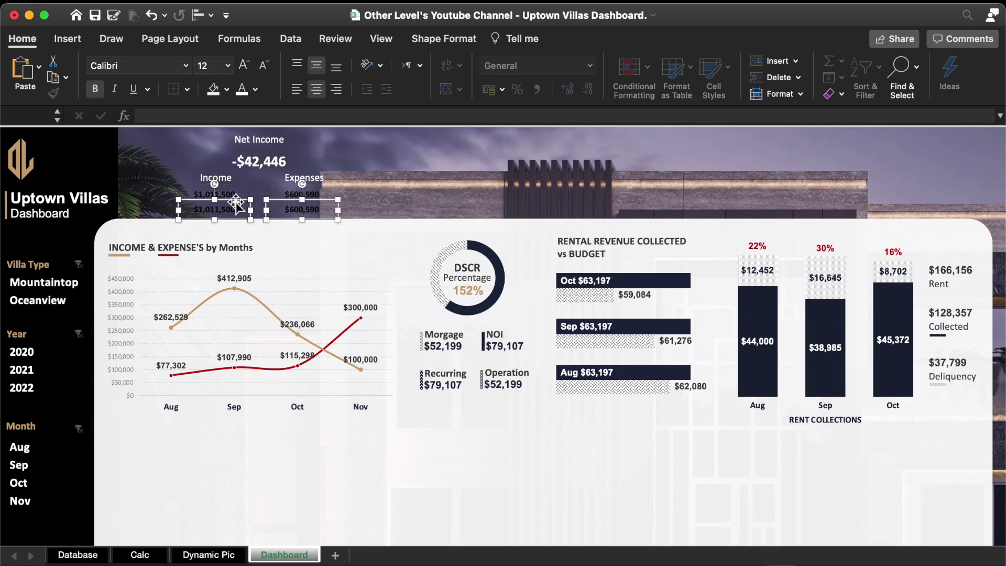
drag(195, 117, 134, 118)
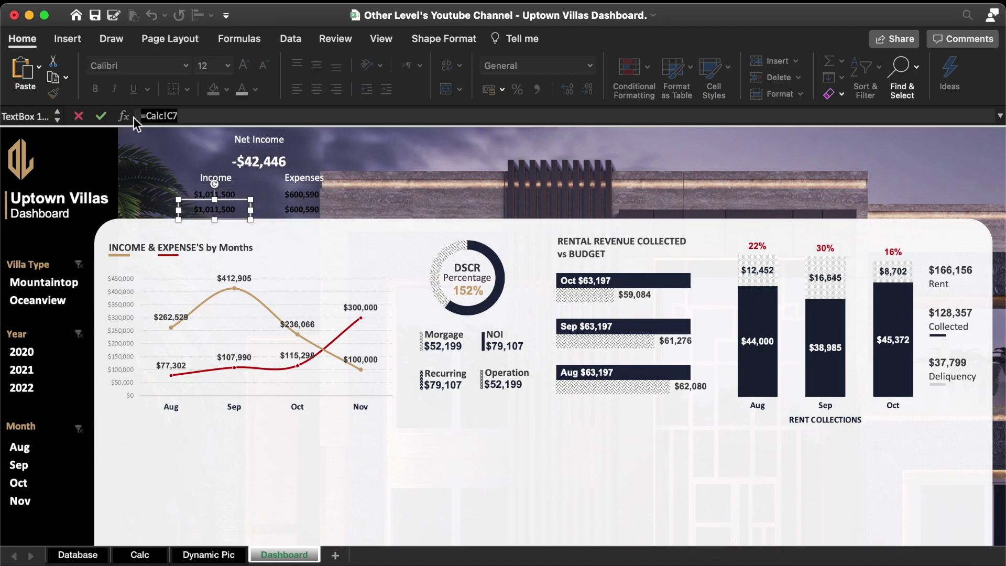
text(=)
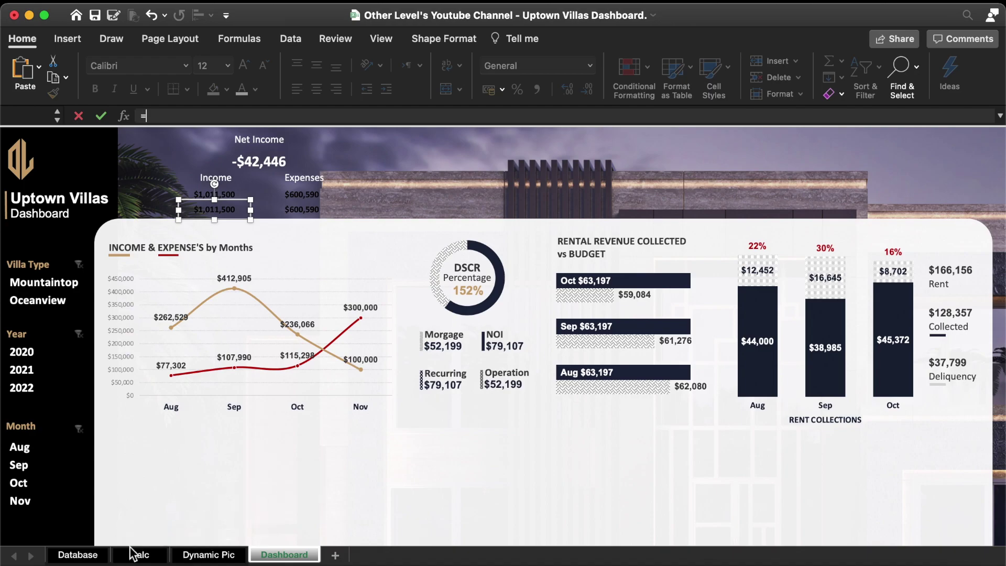
click(132, 554)
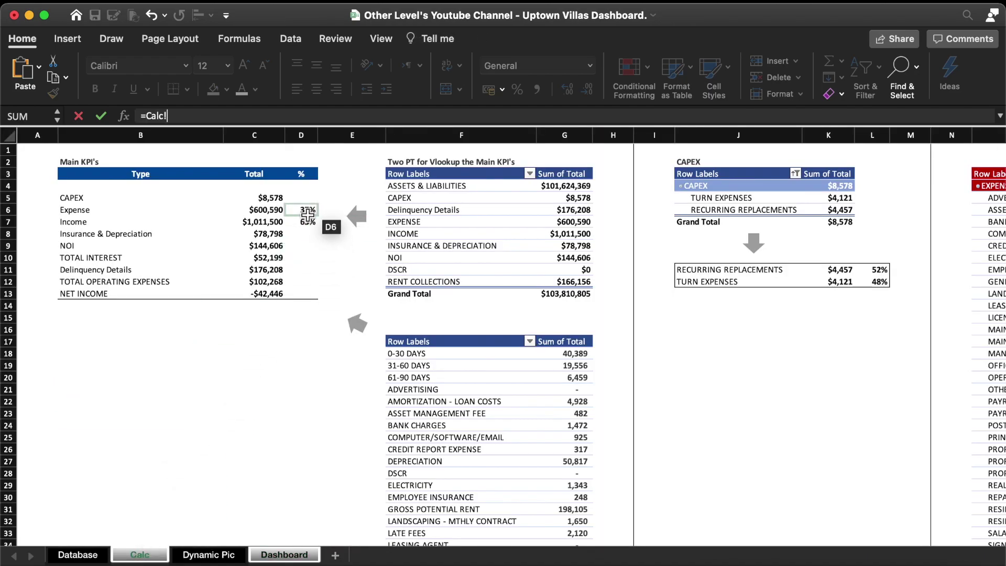
click(310, 222)
key(Return)
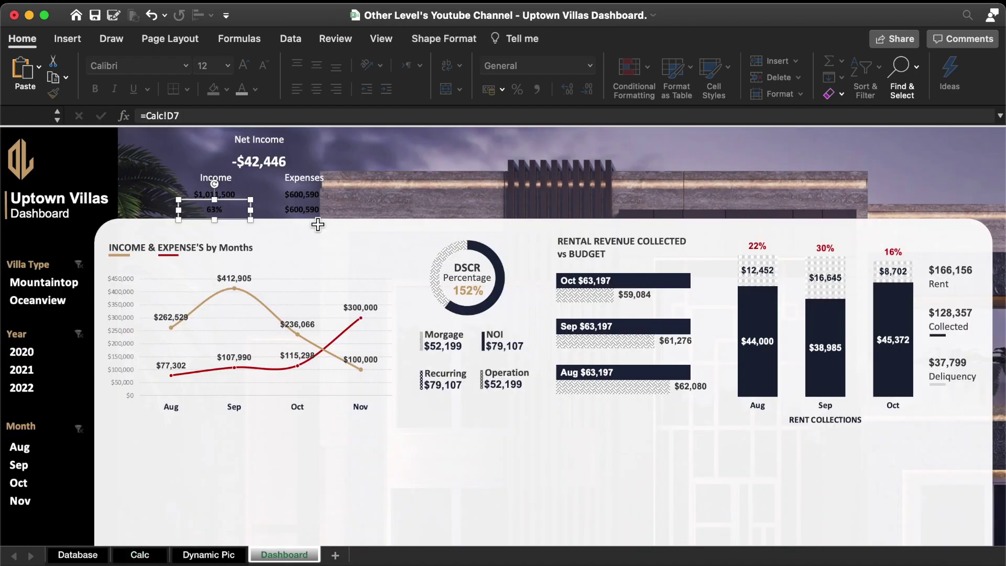
Link the lower Expenses copy to =Calc!D7 as well
click(303, 213)
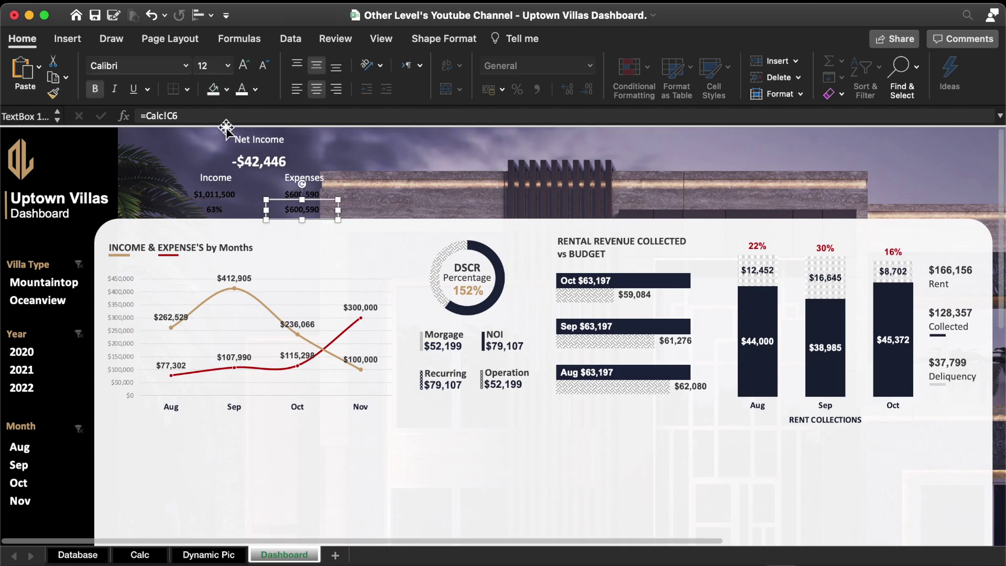
click(186, 115)
drag(186, 115, 141, 116)
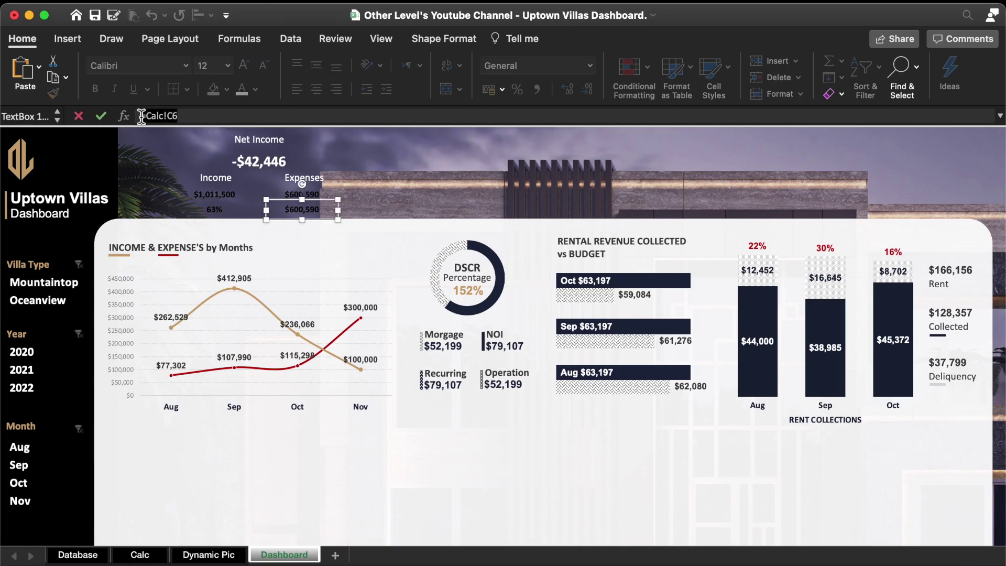
key(BackSpace)
text(=)
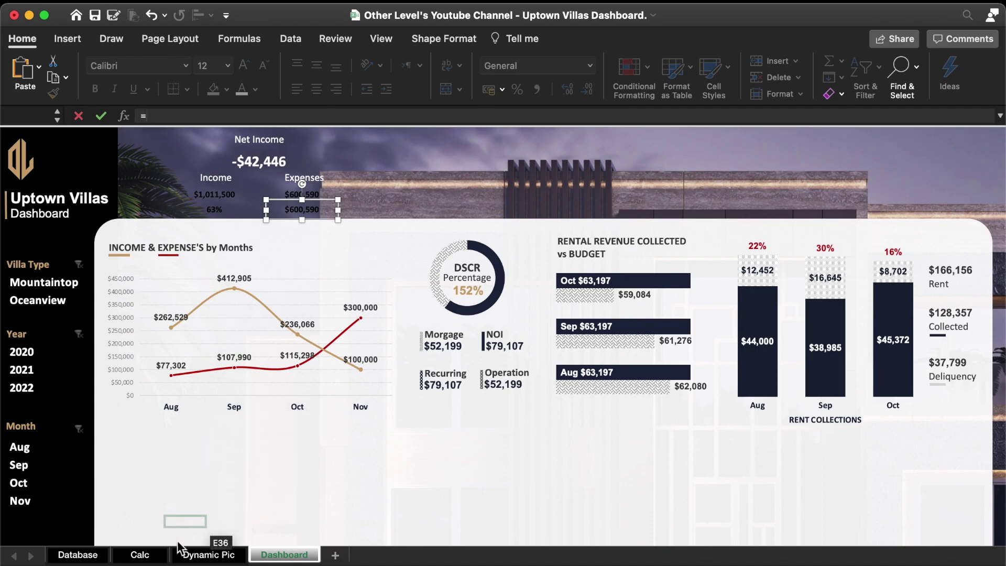
click(139, 554)
click(311, 222)
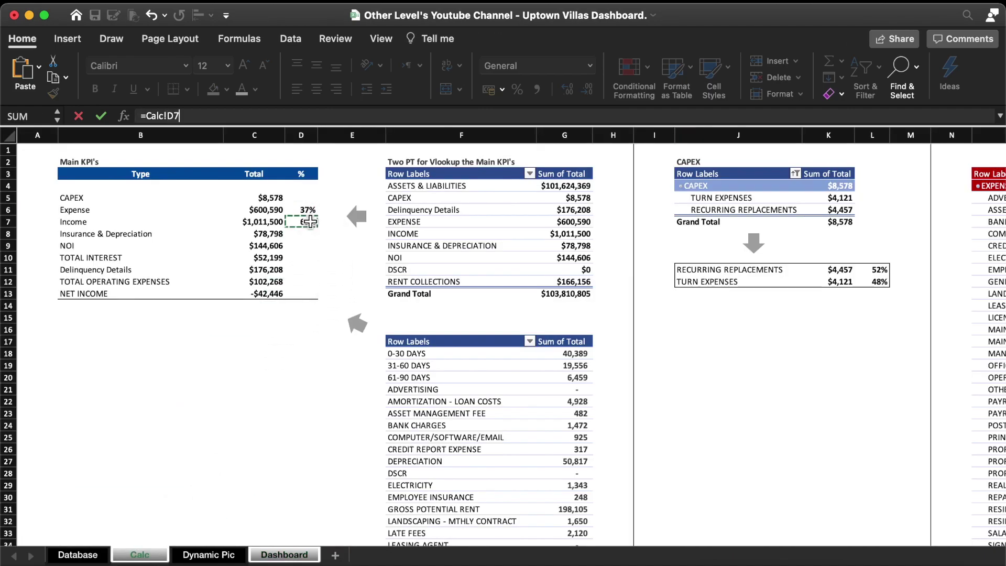
key(Return)
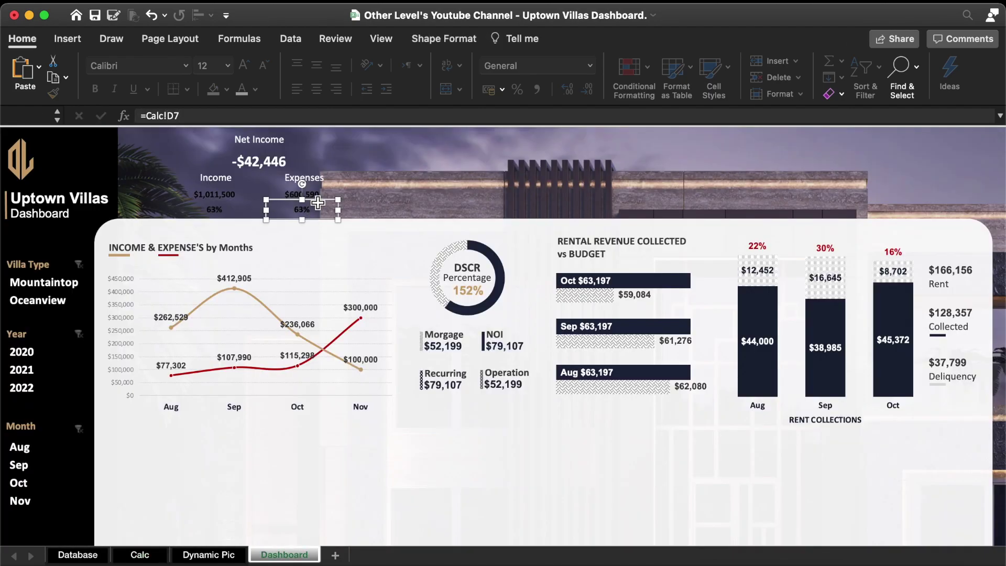
Select the Income and Expenses value and percentage boxes together
shift+click(292, 194)
shift+click(215, 195)
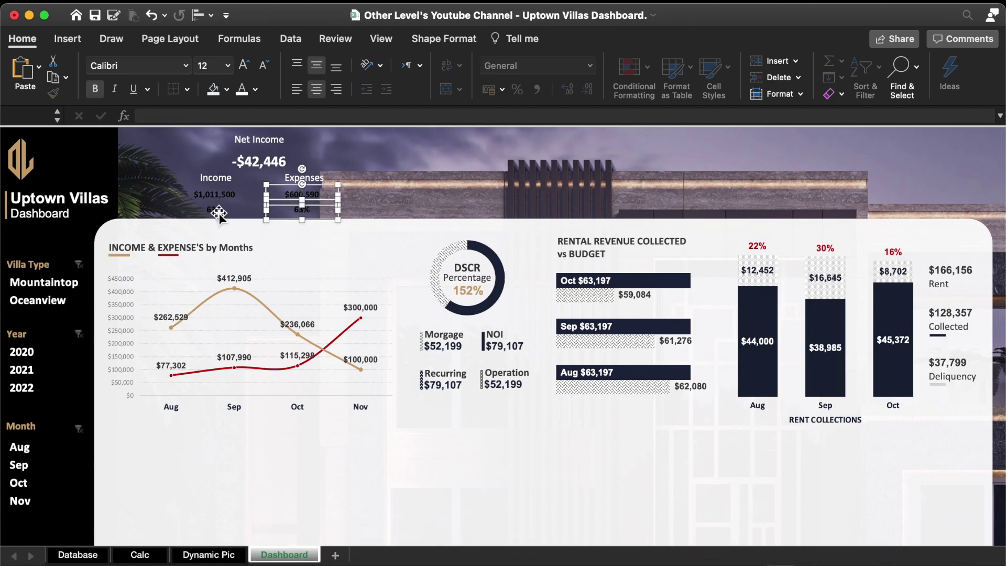
shift+click(219, 212)
shift+click(229, 194)
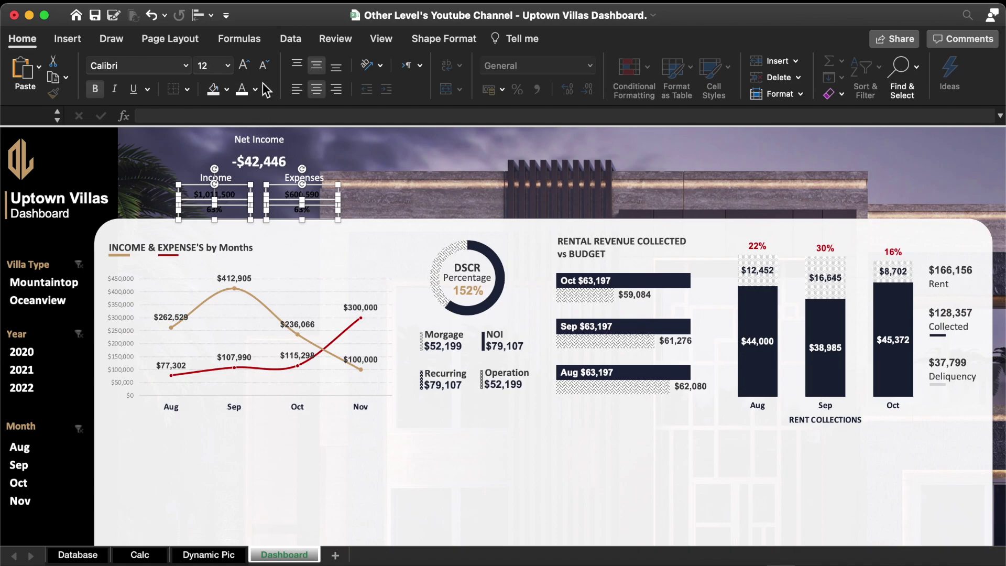
Make the Income and Expenses figures white, size 16, left-aligned, nudged slightly right
click(241, 89)
click(229, 67)
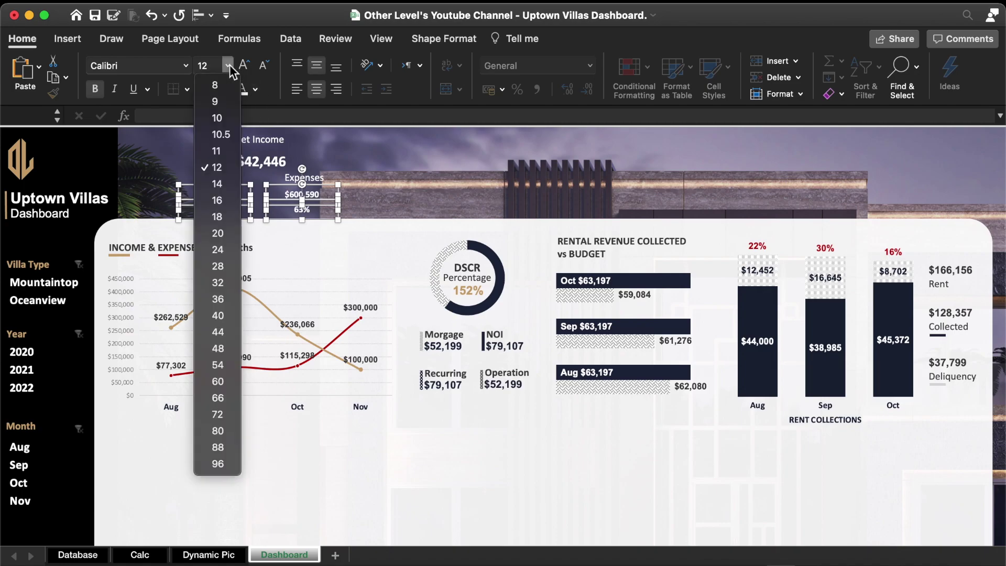
click(222, 201)
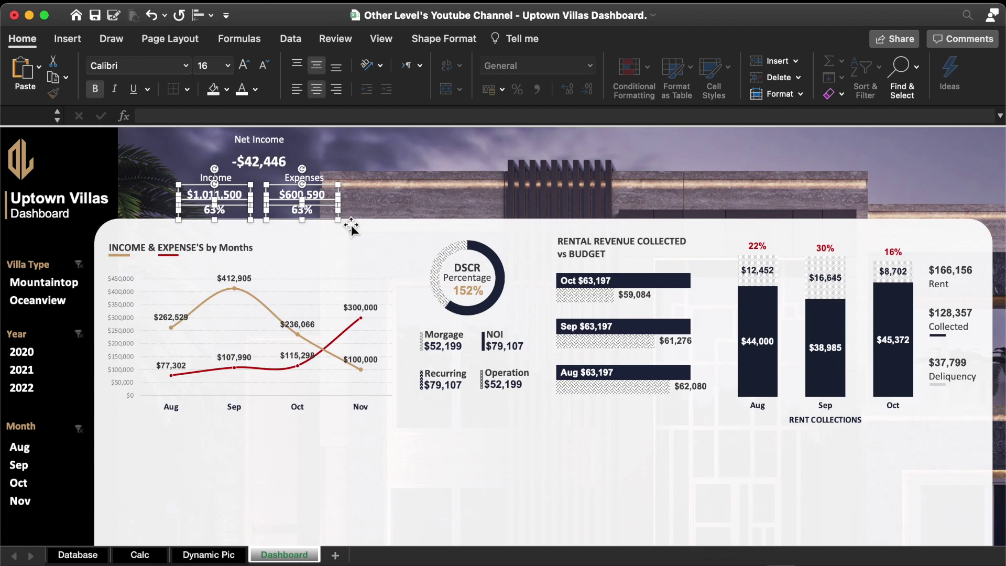
click(297, 90)
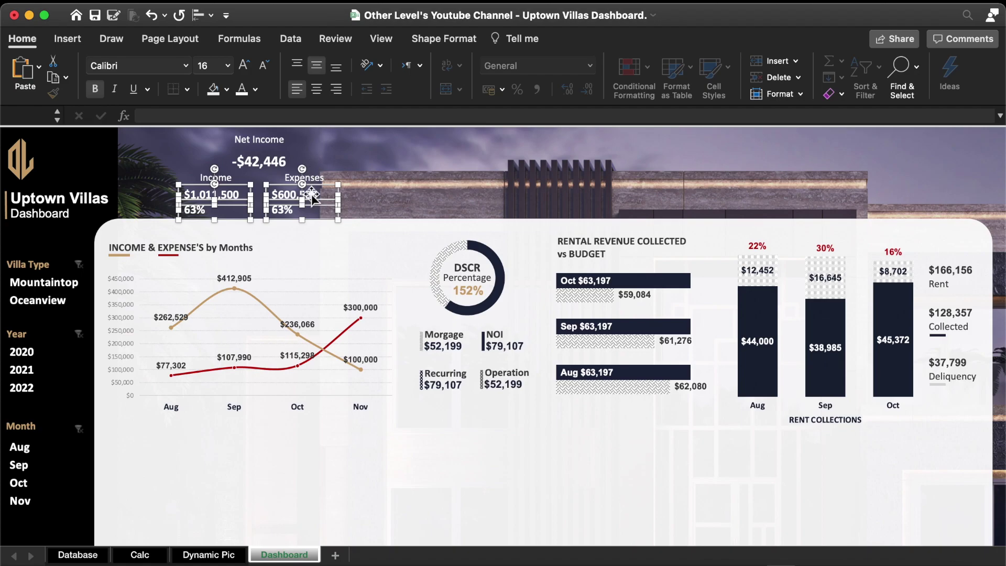
drag(316, 189, 329, 190)
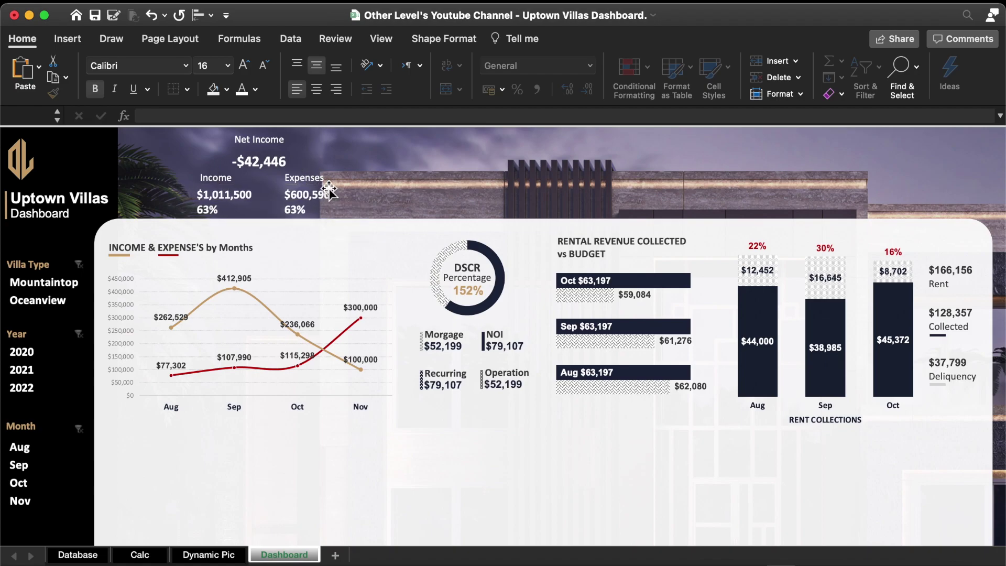
Relink the Expenses percentage box to =Calc!D6 so it reads 37%
click(314, 210)
click(104, 116)
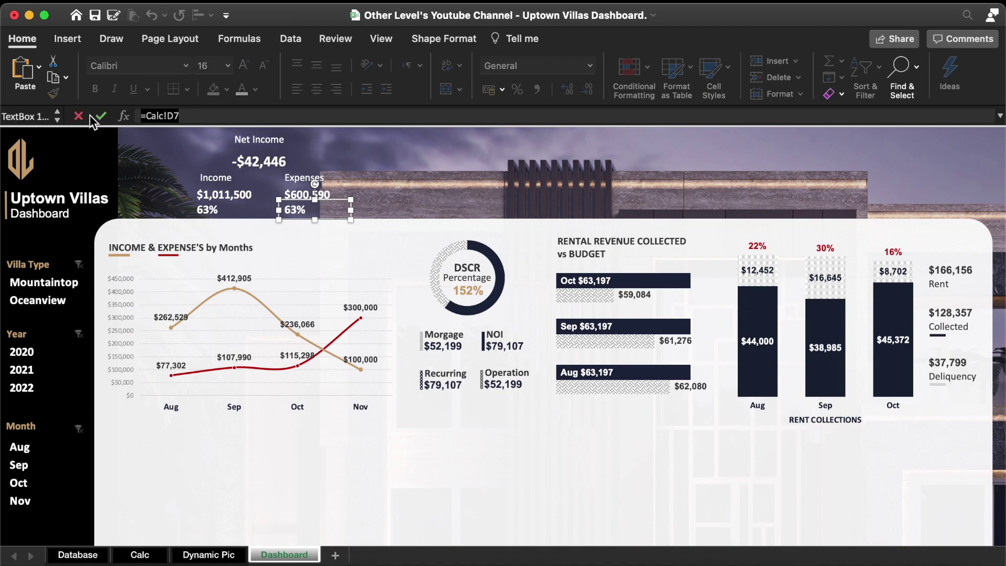
key(ctrl+a)
text(=)
click(137, 555)
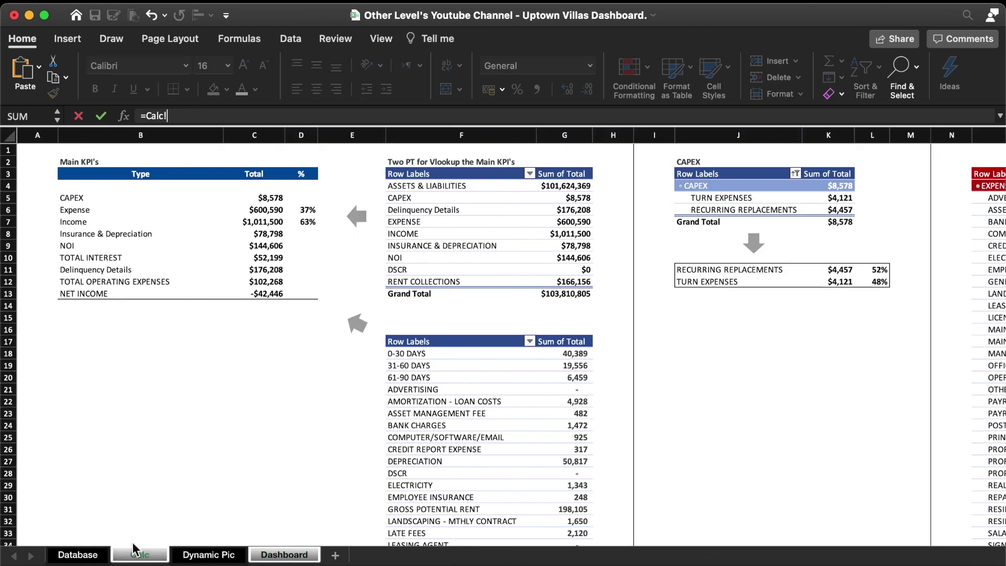
click(307, 210)
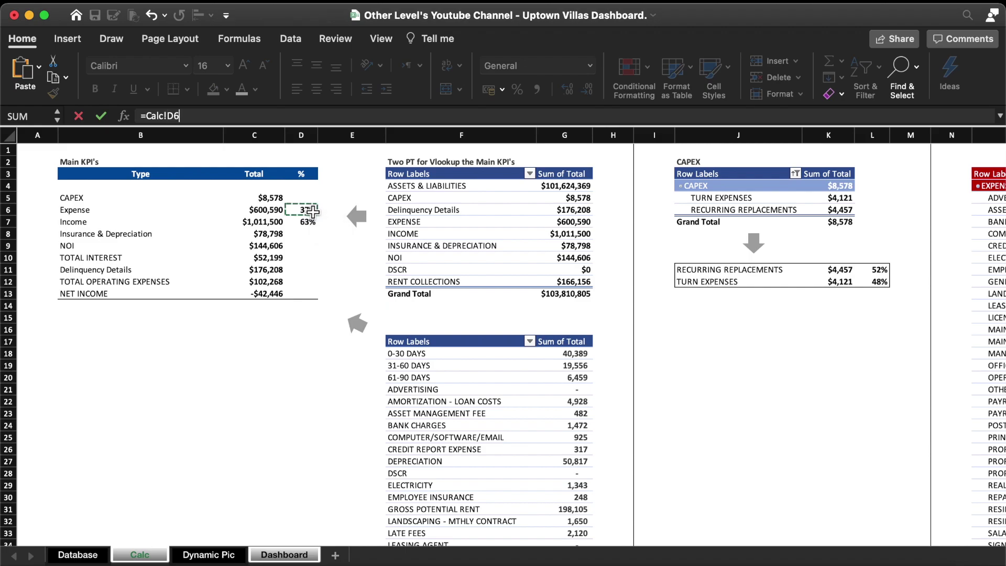
key(Return)
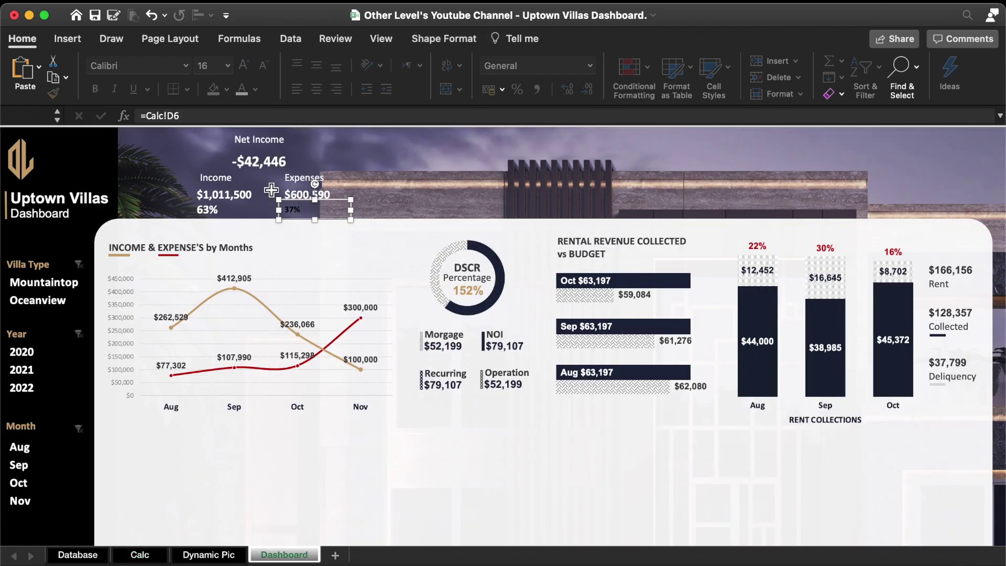
click(215, 212)
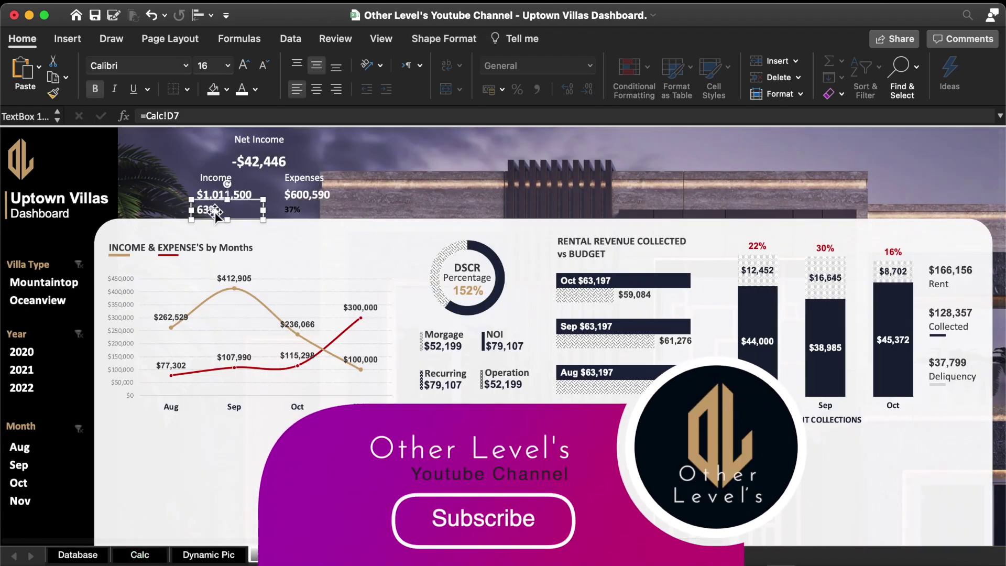
click(293, 209)
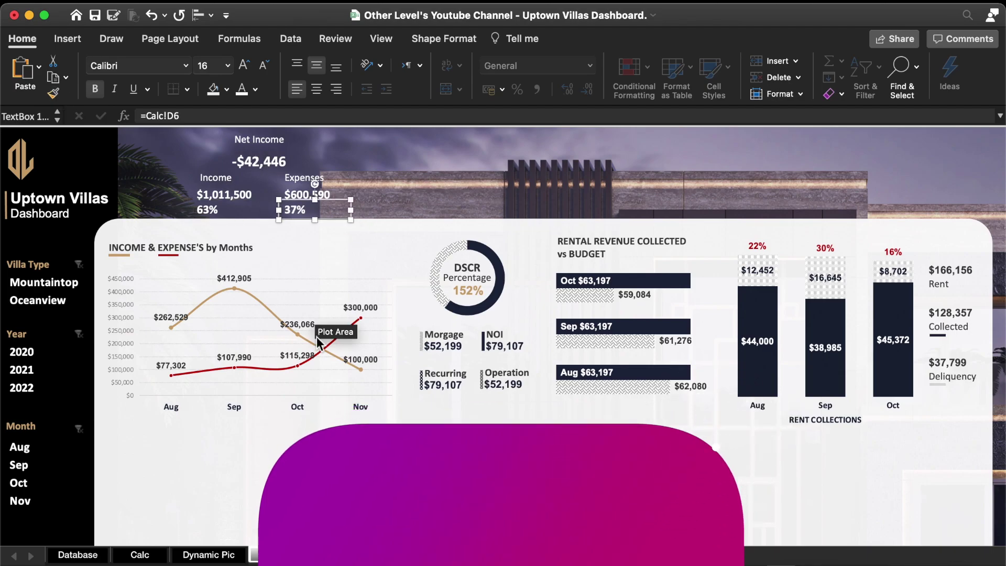
click(304, 404)
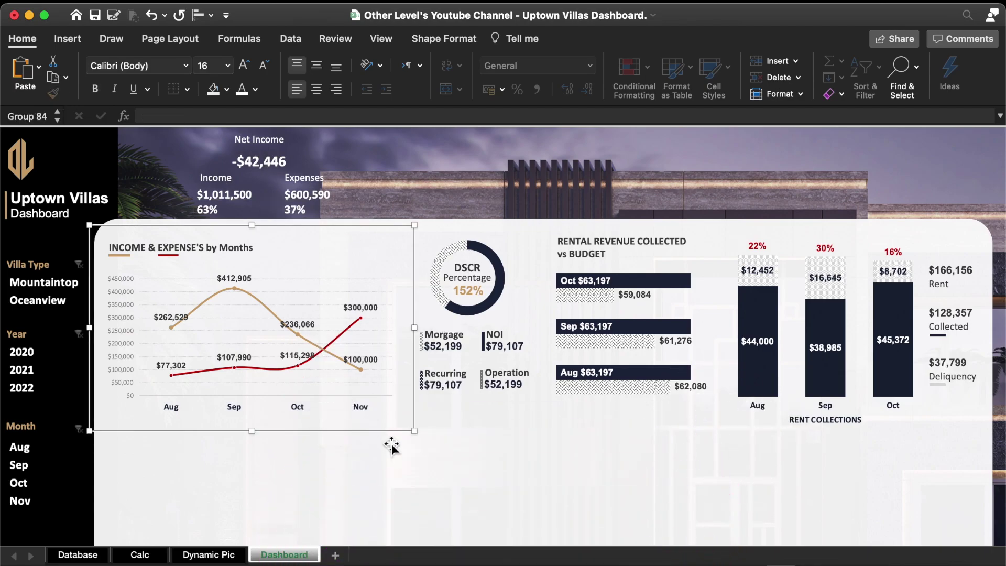
Insert a banknote icon found by searching 'Money' in the stock icons
click(76, 38)
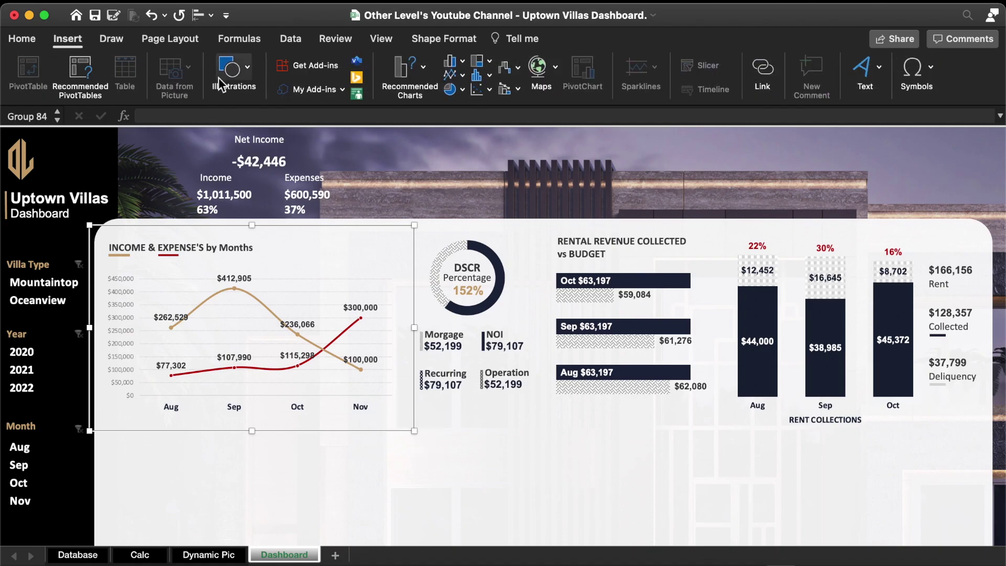
click(260, 163)
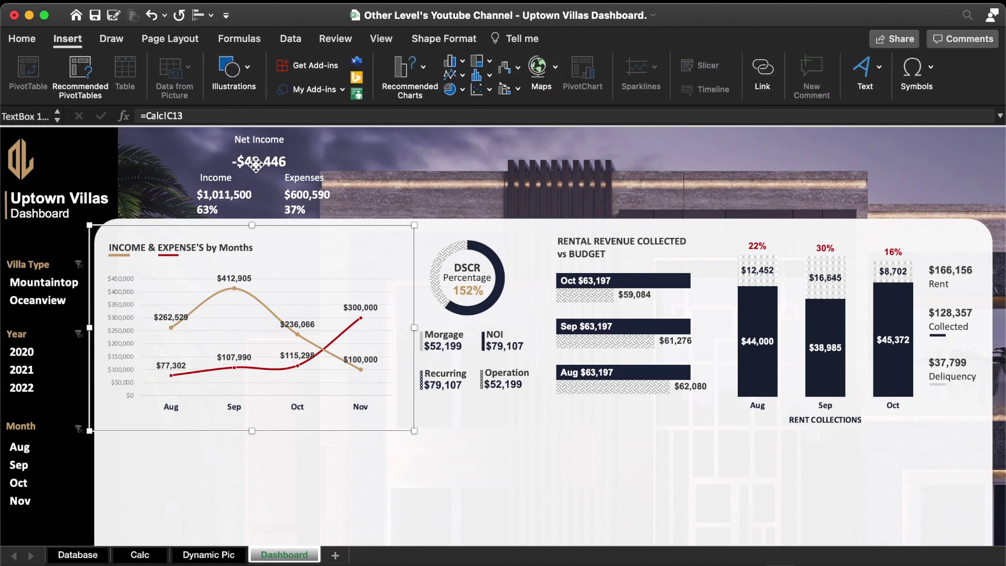
click(225, 66)
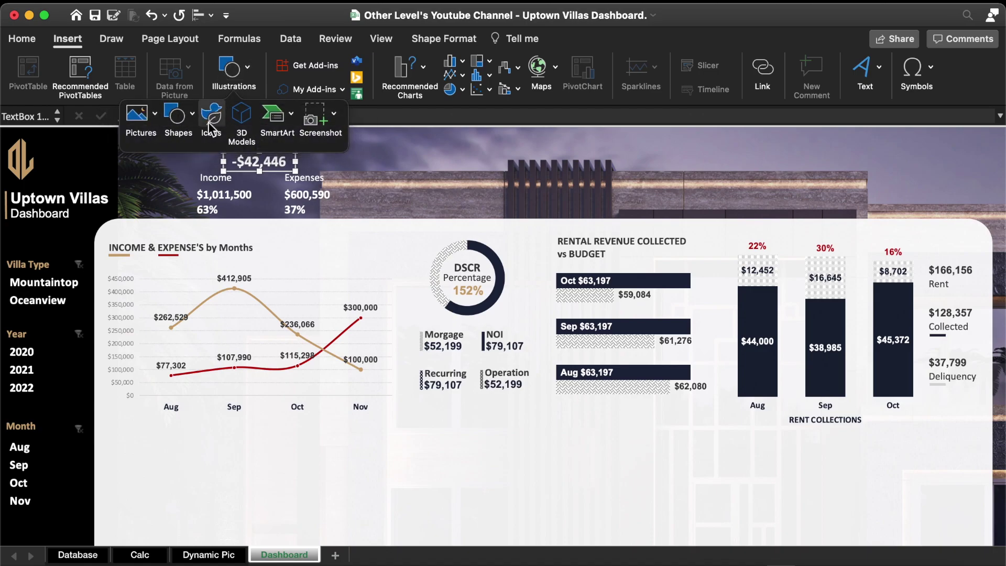
click(211, 124)
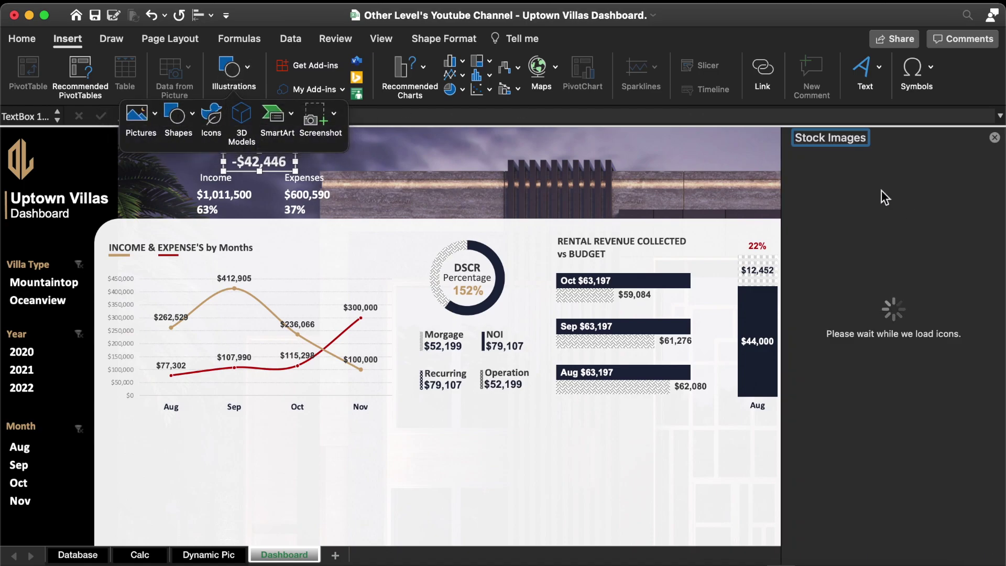
click(873, 219)
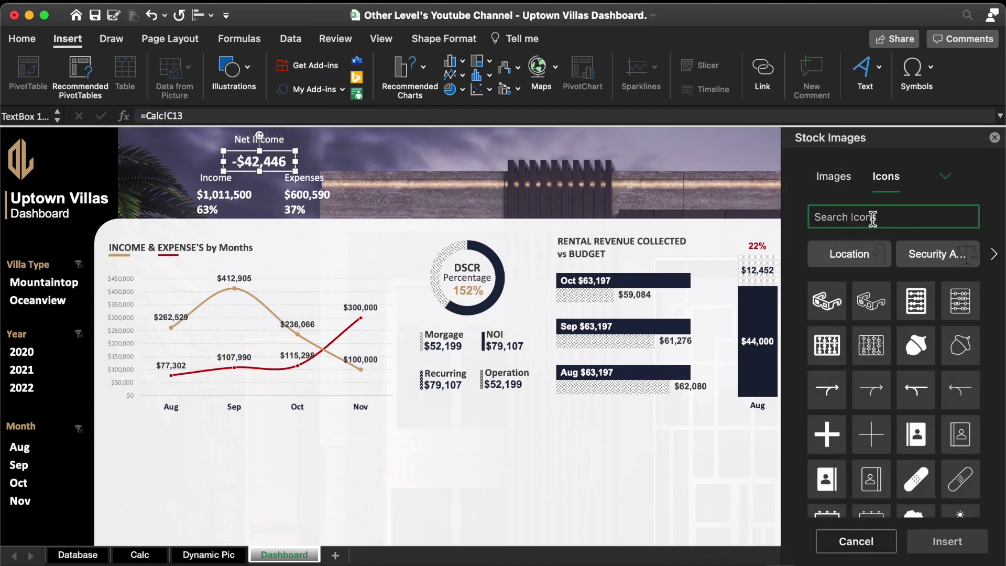
text(Money)
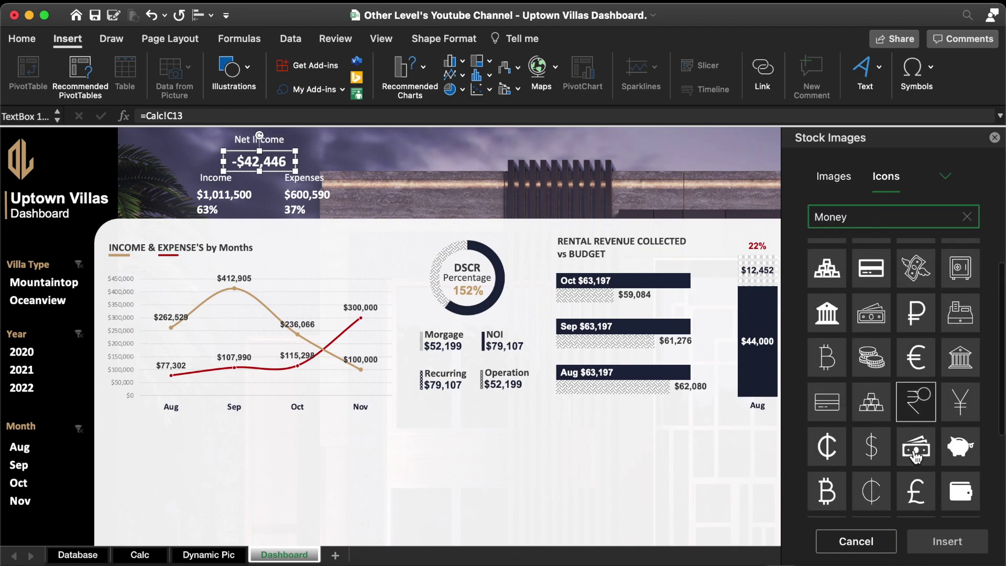
scroll(918, 452, down, 5)
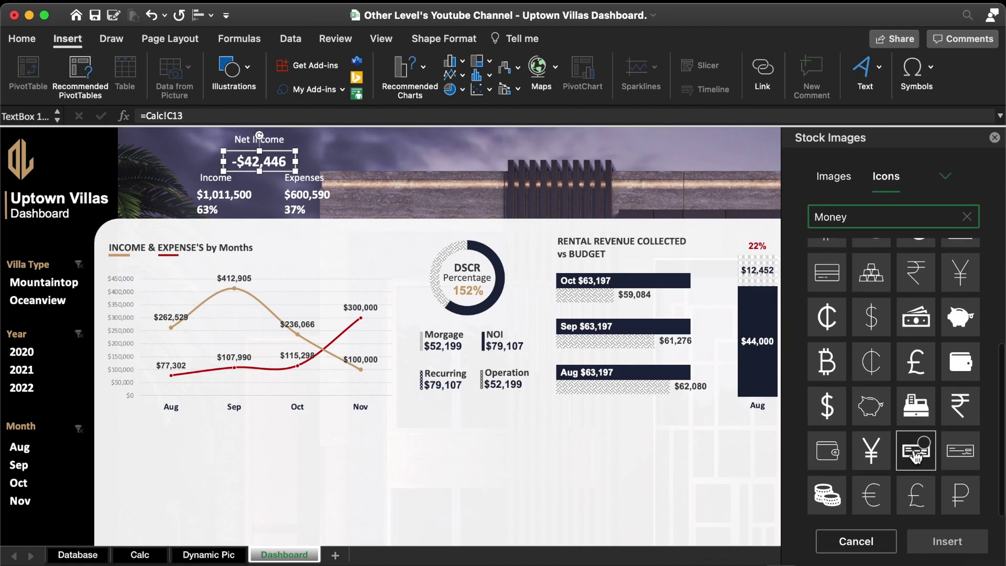
double_click(916, 317)
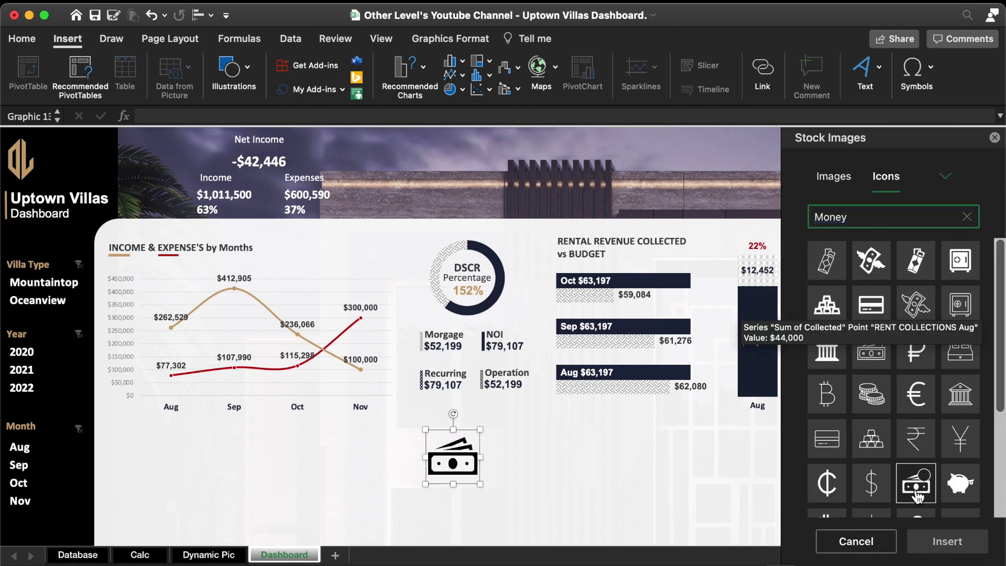
Place the icon beside Net Income, flipped horizontally, with a light fill, shrunk to 0.32 inches
drag(453, 461, 247, 185)
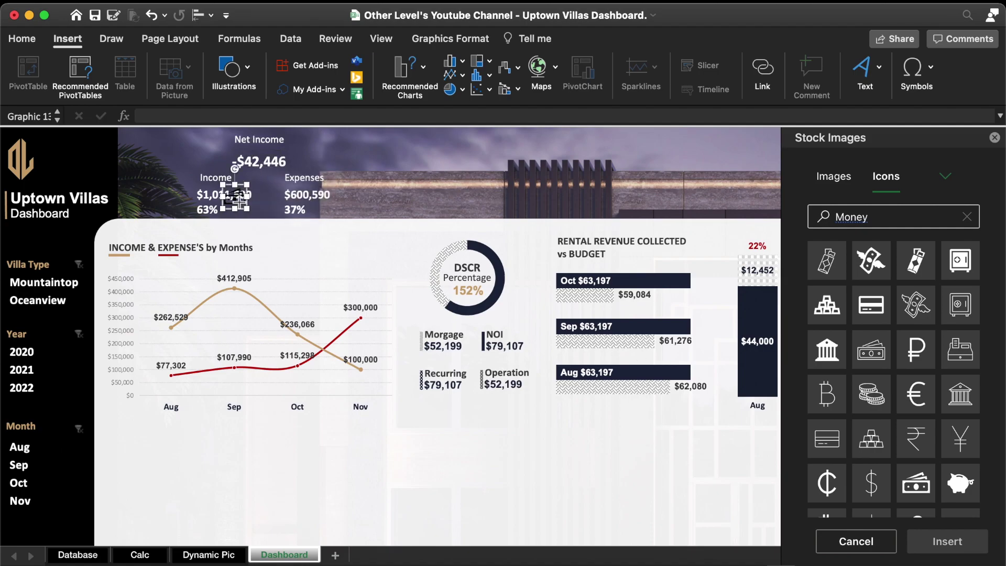
drag(242, 201, 213, 160)
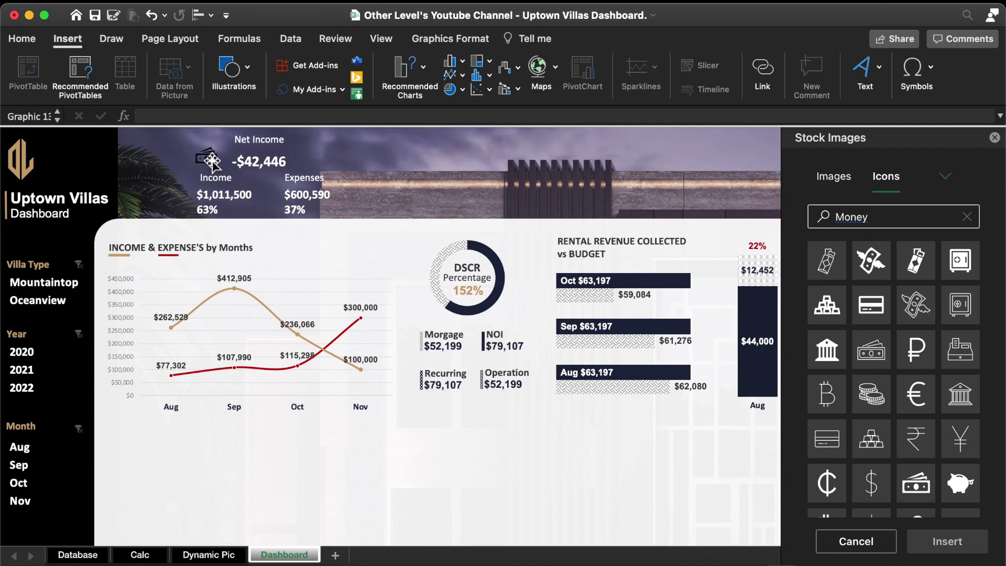
click(443, 43)
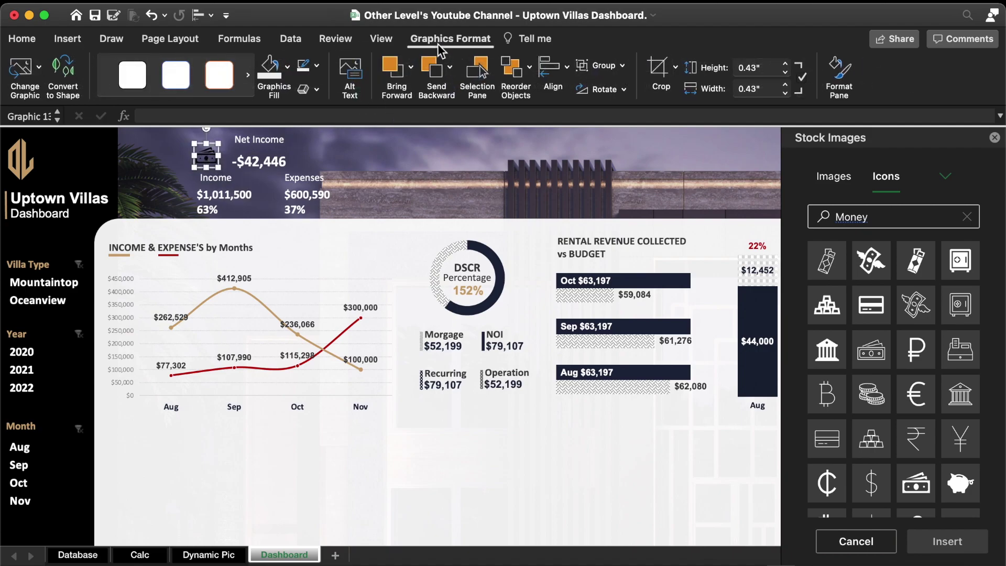
click(600, 90)
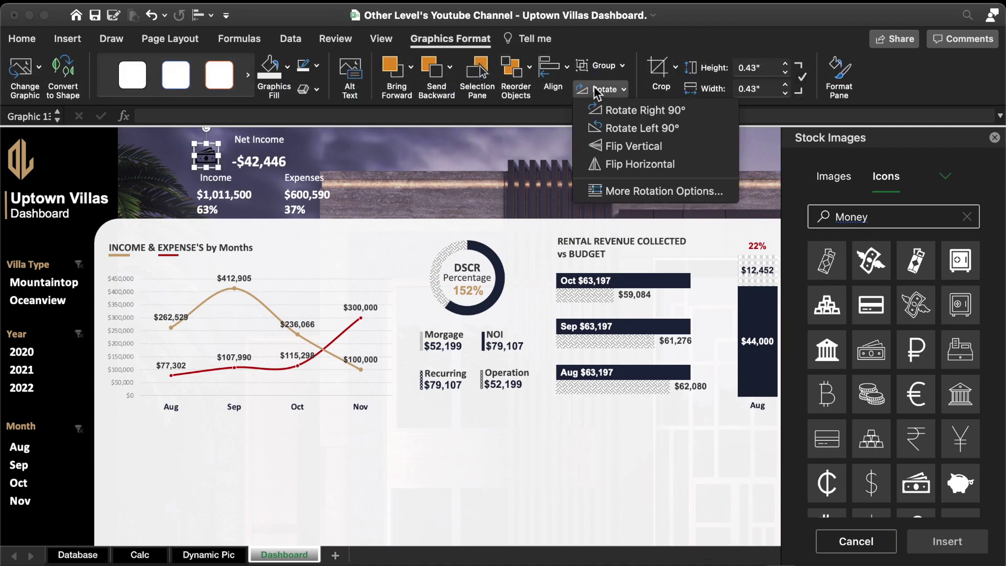
click(615, 164)
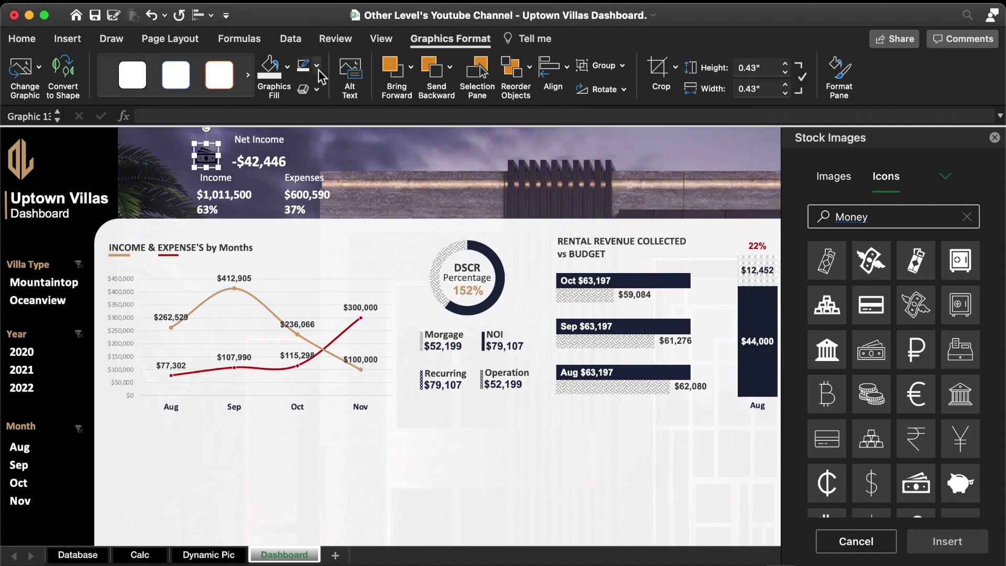
click(287, 66)
click(268, 167)
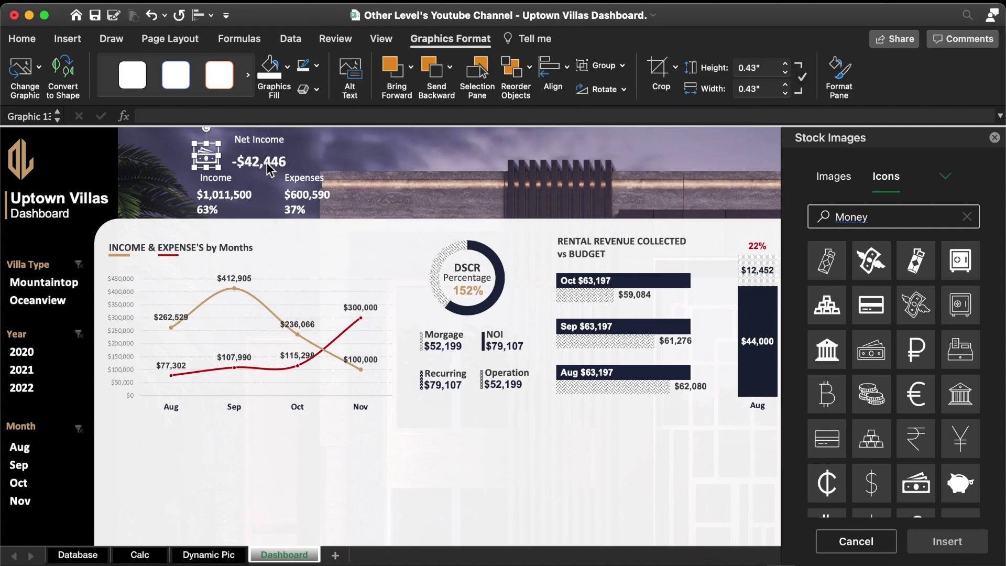
drag(192, 140, 223, 163)
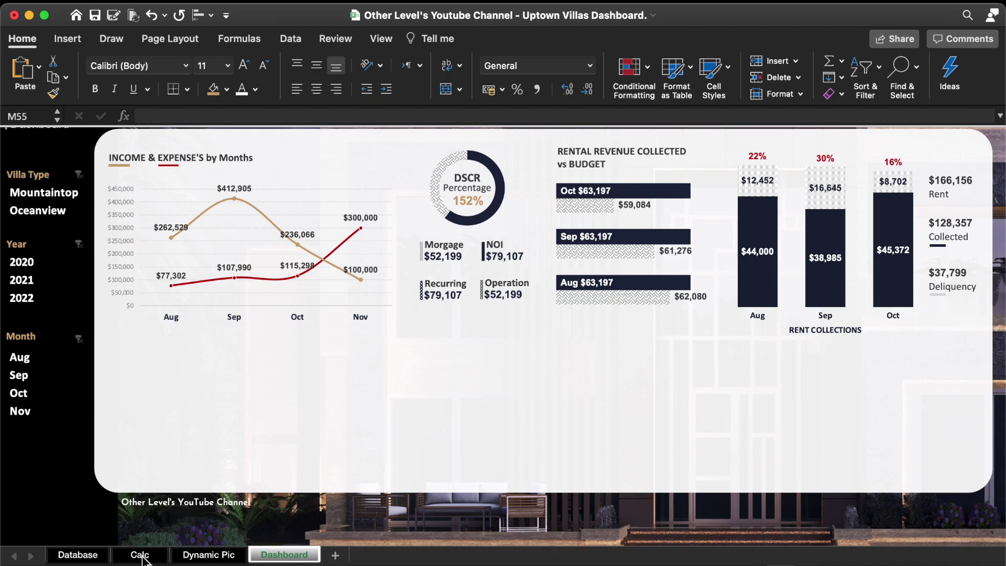
On the Calc sheet, chart the INCOME table's amounts as a recommended Clustered Column chart
click(140, 554)
scroll(480, 335, right, 5)
scroll(487, 335, right, 5)
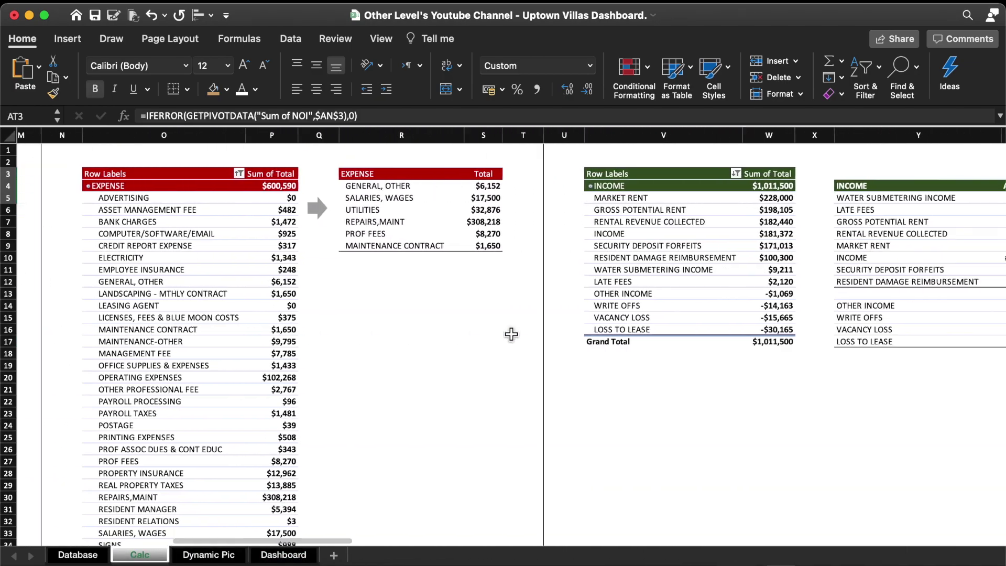
scroll(503, 334, right, 5)
scroll(511, 334, right, 3)
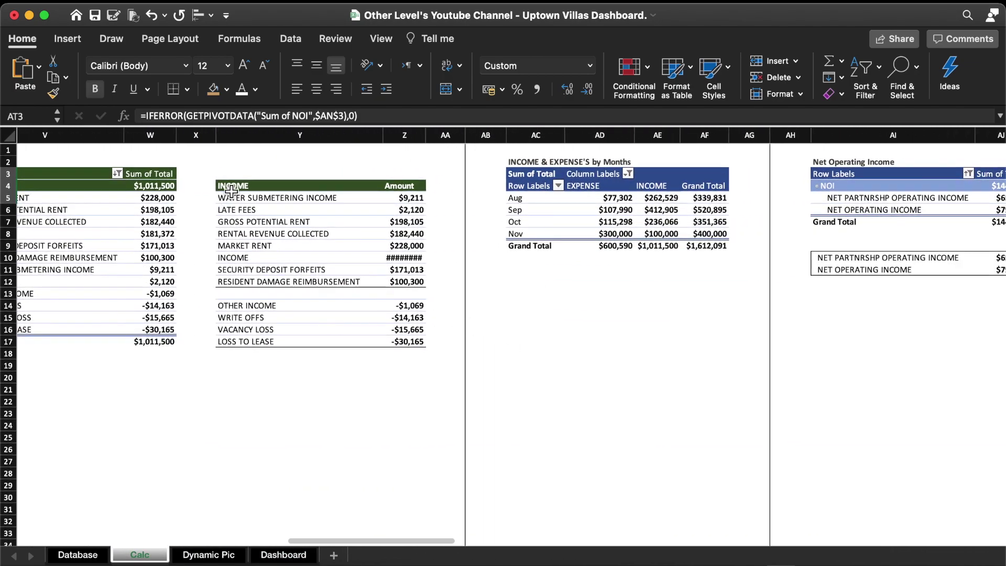
drag(230, 187, 401, 284)
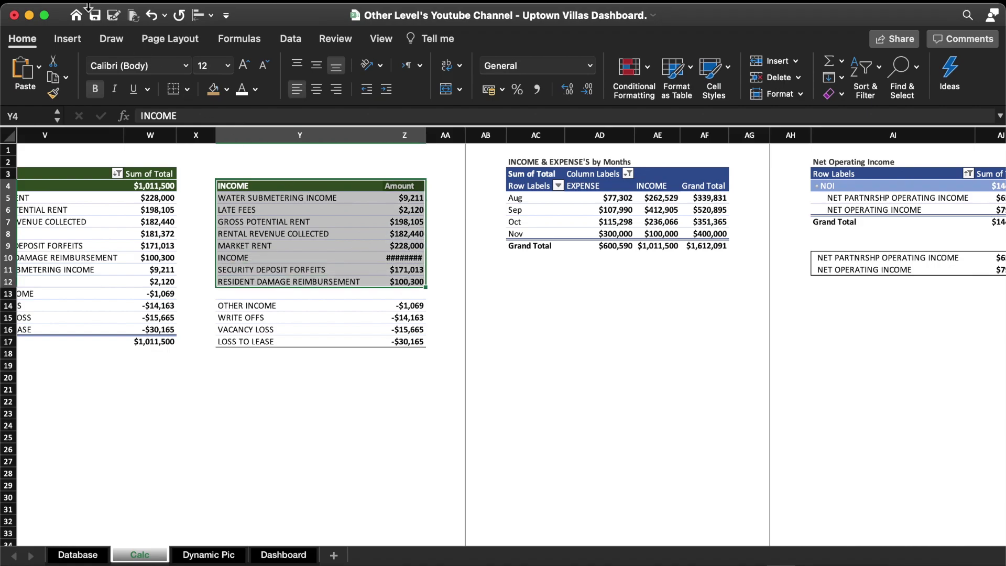
click(67, 40)
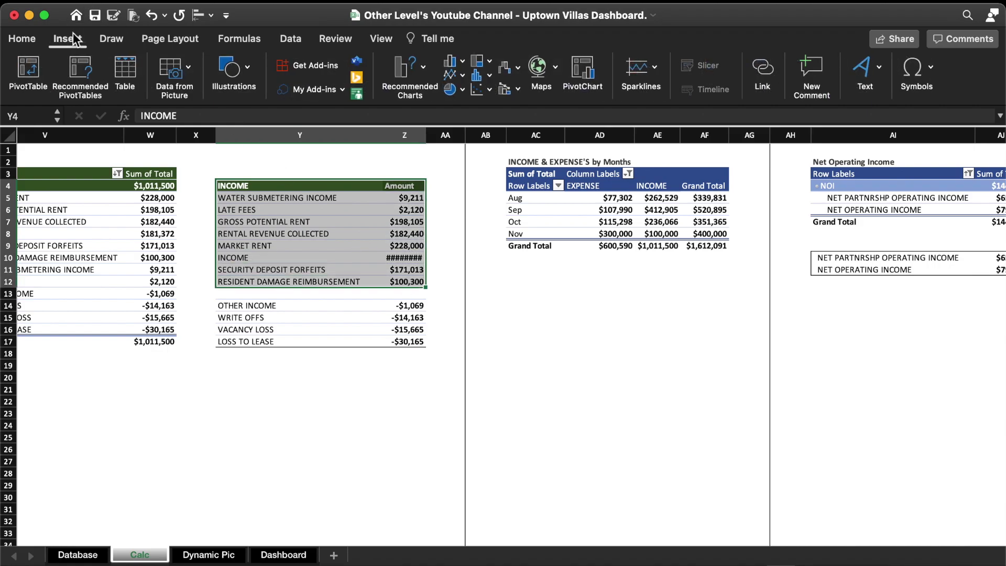
click(428, 68)
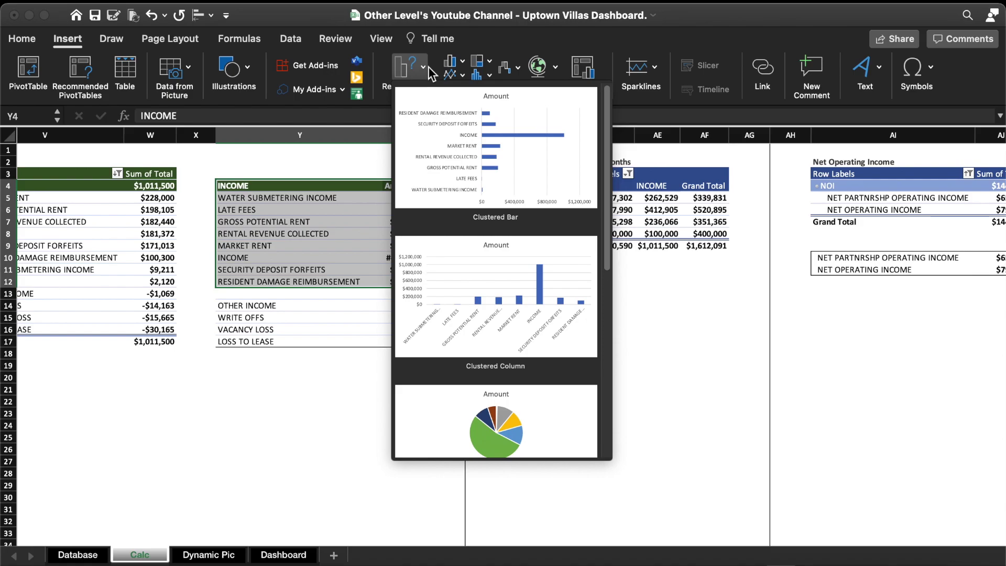
click(448, 255)
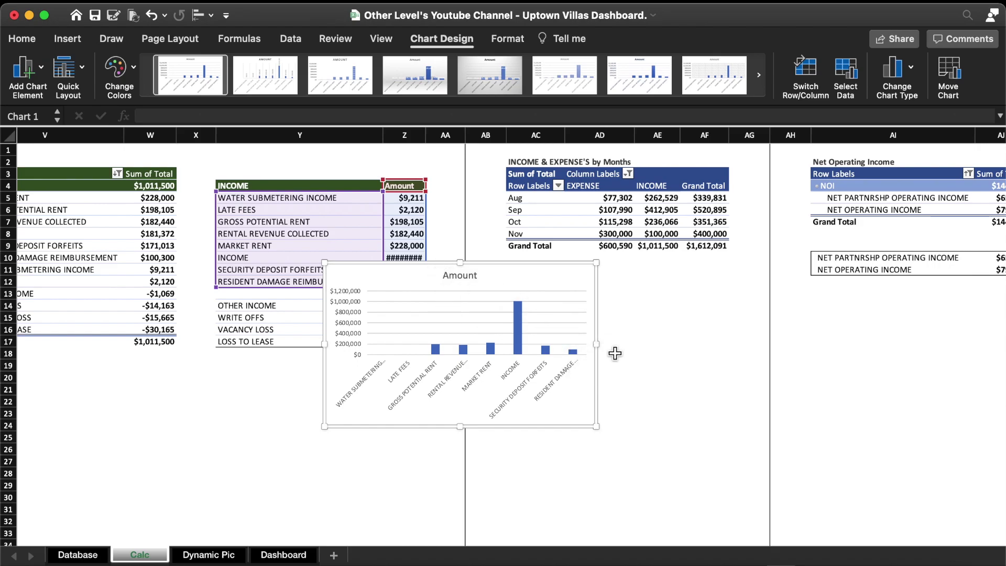
Widen the Amount chart, move it down and left, and delete its vertical value axis
drag(598, 351, 801, 346)
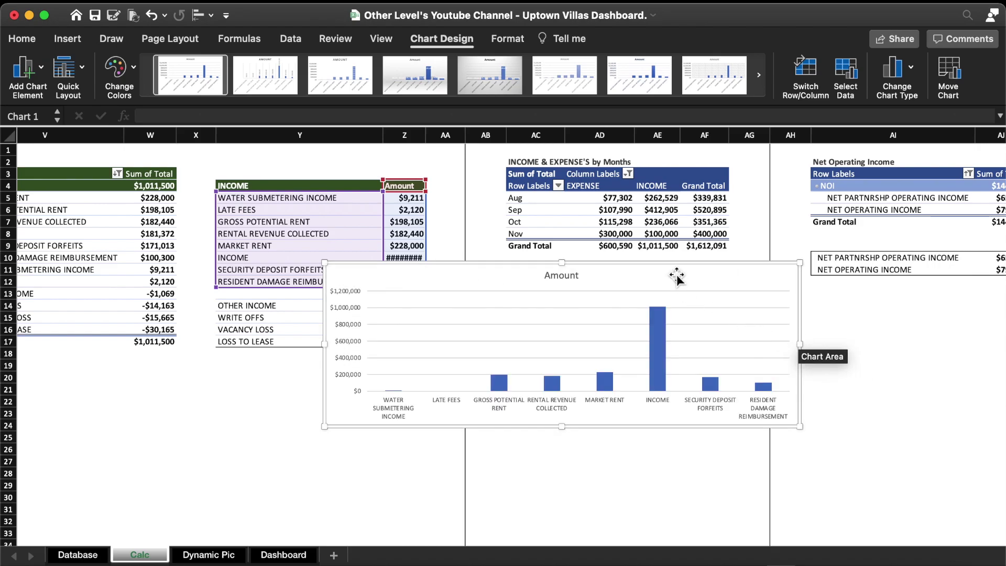
drag(678, 270, 517, 337)
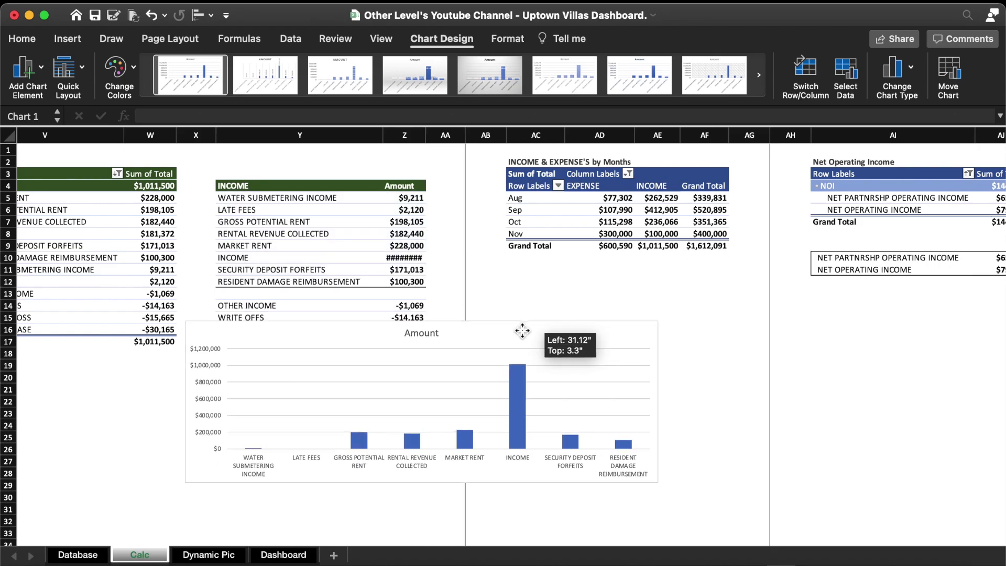
click(180, 401)
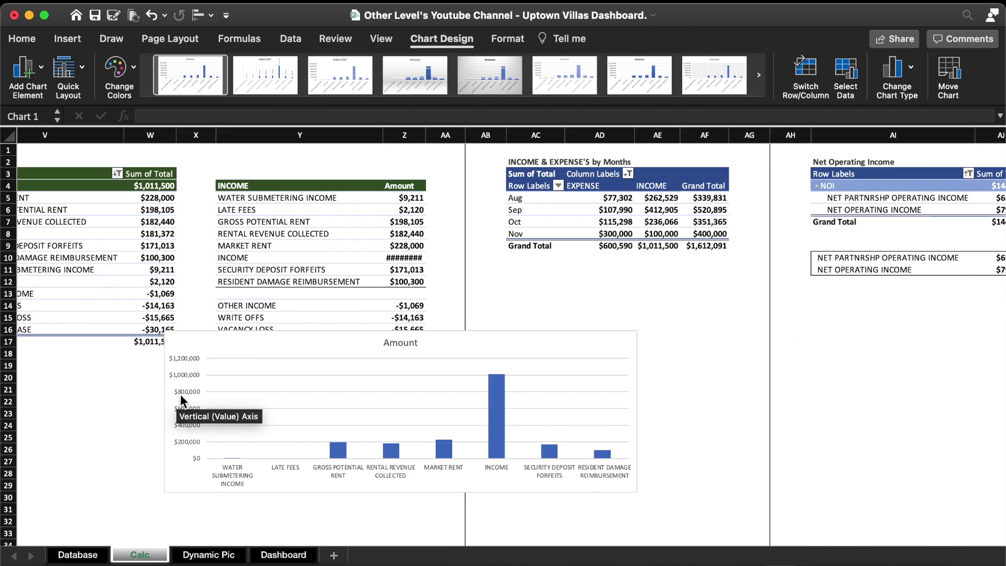
key(Delete)
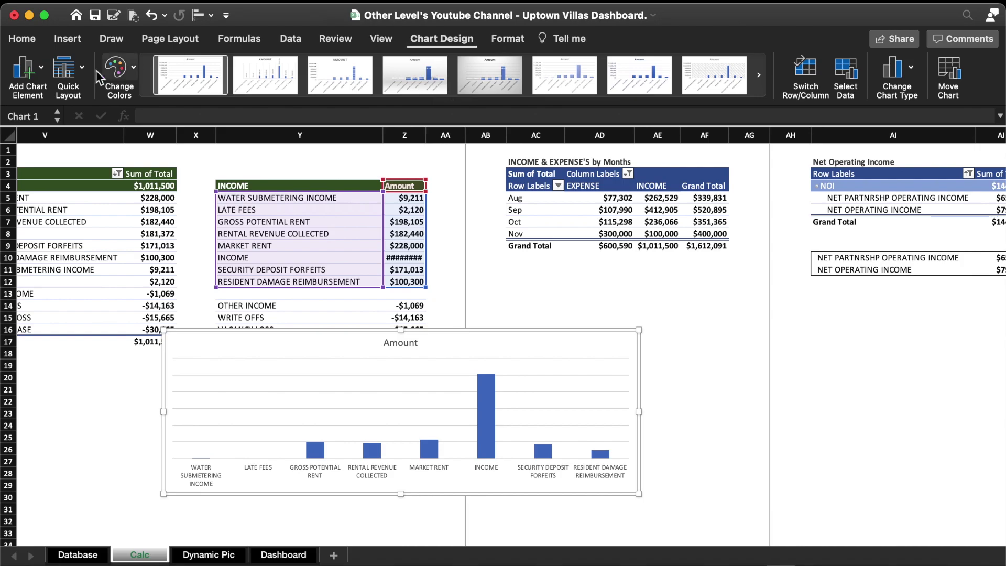
Add data labels showing each column's amount above the bars
click(42, 70)
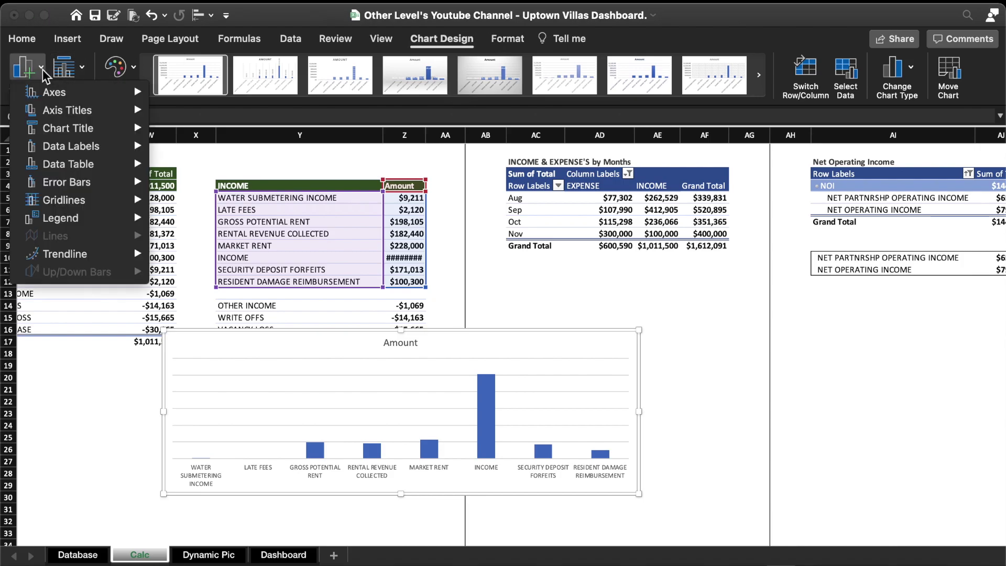
mouse_move(55, 92)
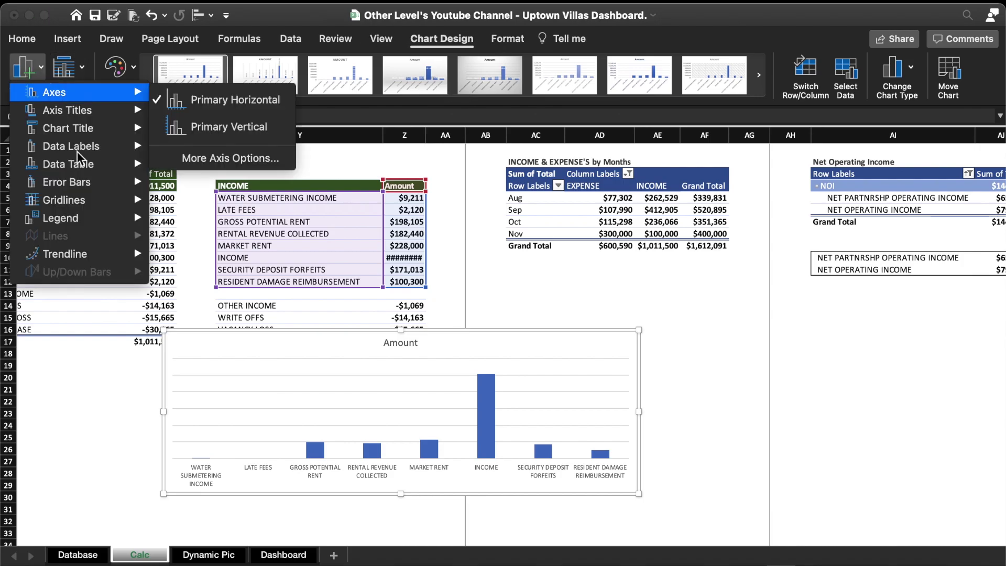
click(215, 260)
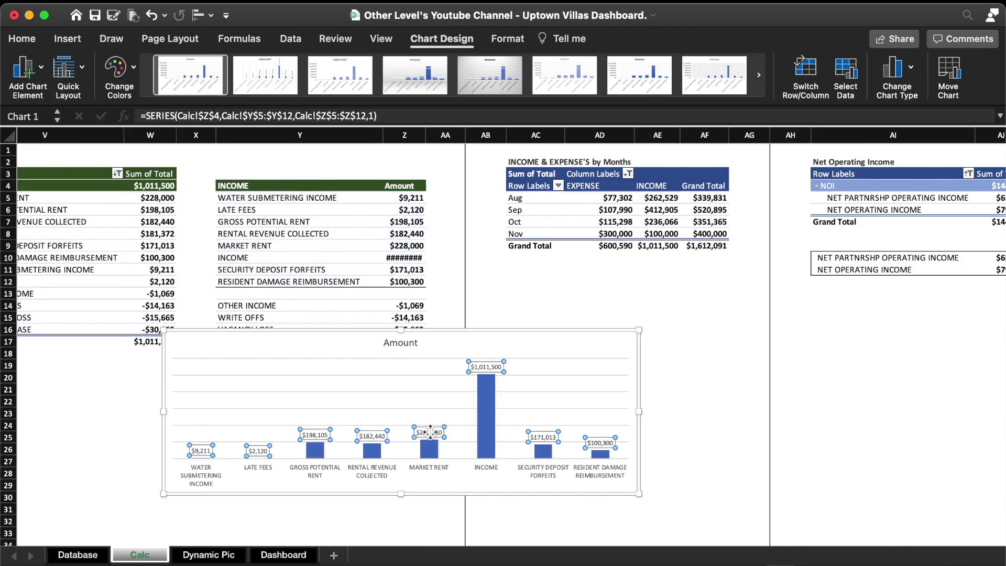
click(23, 40)
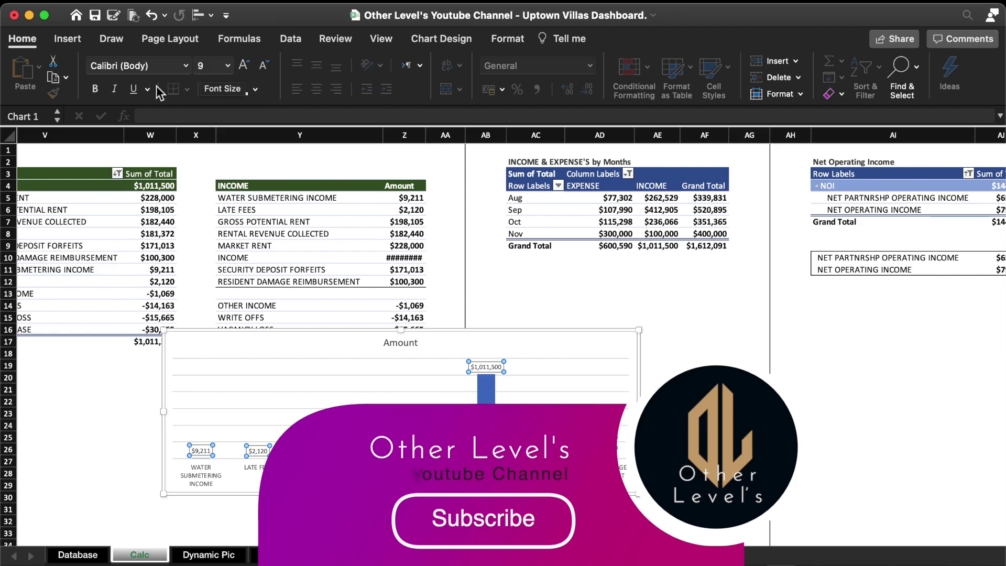
Make the chart's data labels bold, size 12 and dark green
click(97, 89)
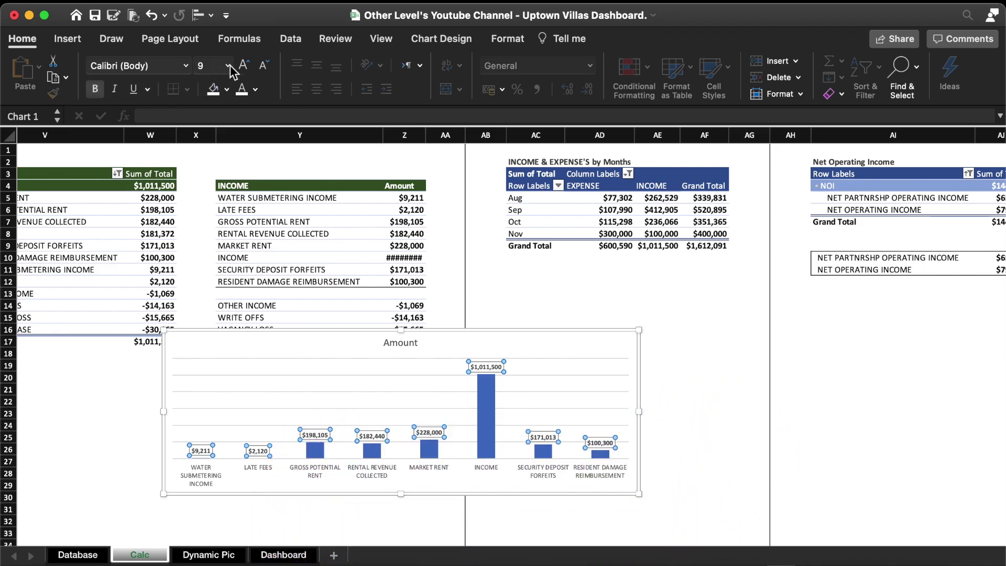
click(229, 66)
click(215, 165)
click(256, 89)
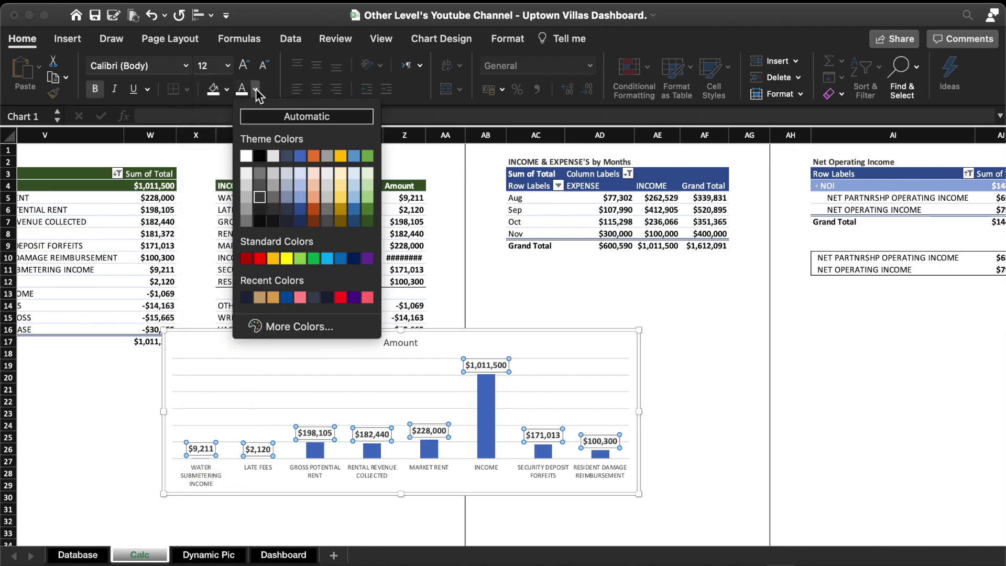
click(369, 221)
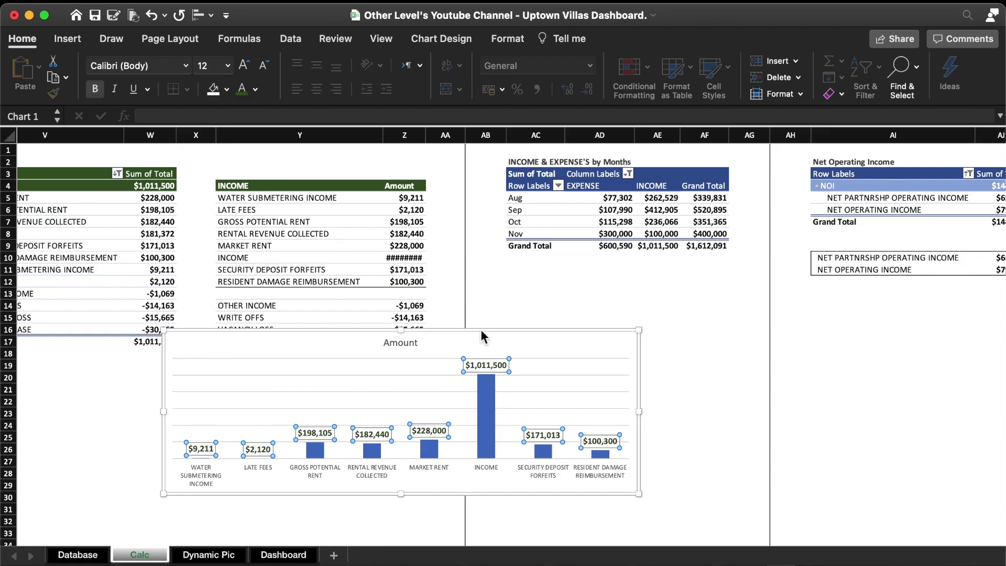
Fill the INCOME series bars dark navy
click(493, 394)
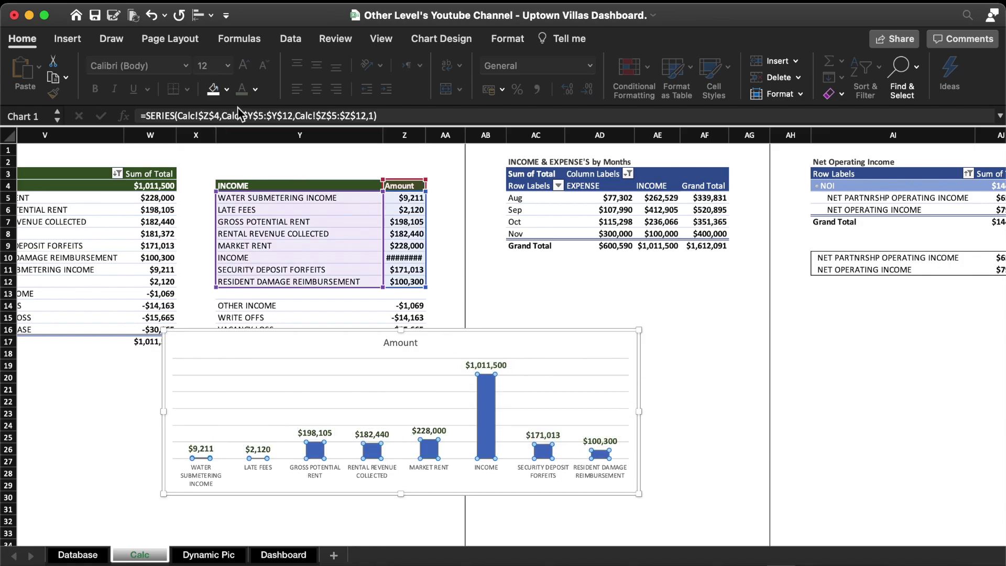
click(227, 90)
click(216, 316)
Enlarge the category axis labels to size 10 and widen the chart further right
click(379, 477)
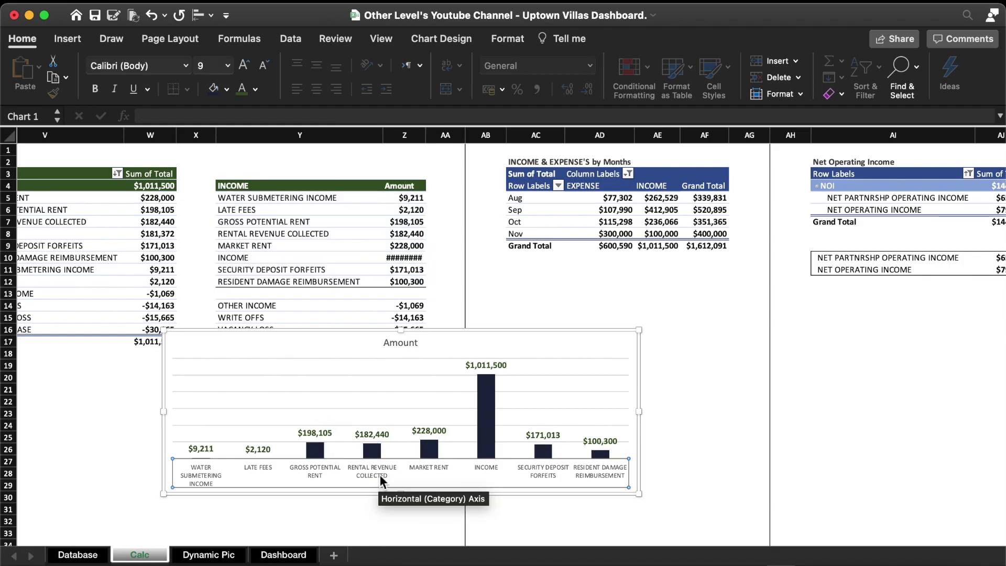
click(249, 65)
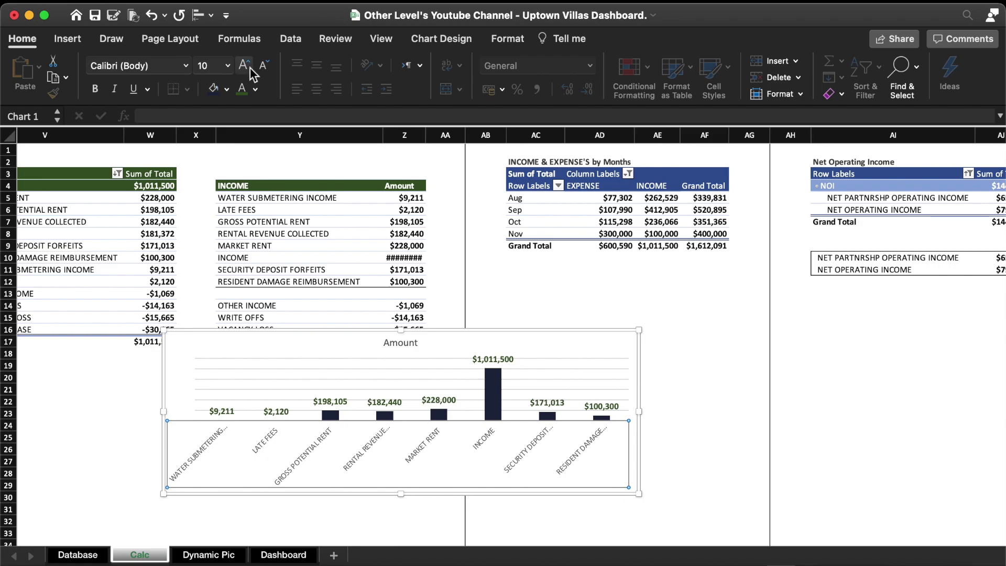
click(244, 65)
drag(639, 411, 709, 419)
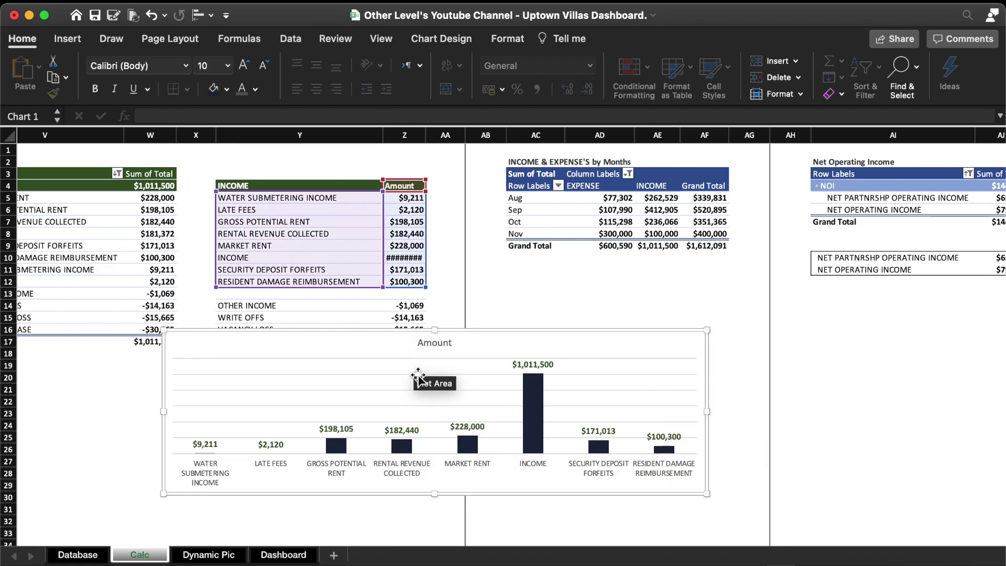
Delete the chart's horizontal gridlines and its Amount title
click(416, 374)
key(Delete)
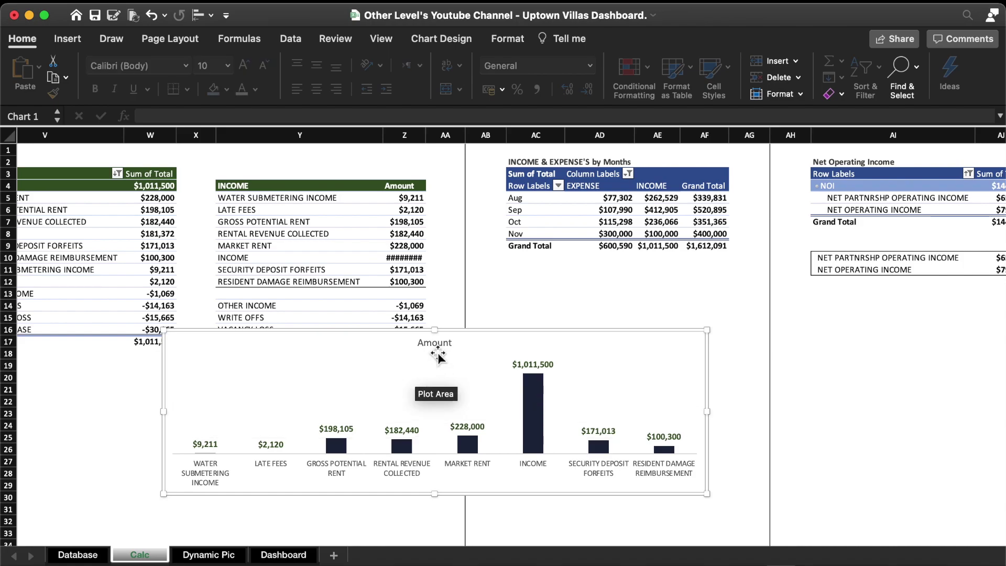
click(437, 346)
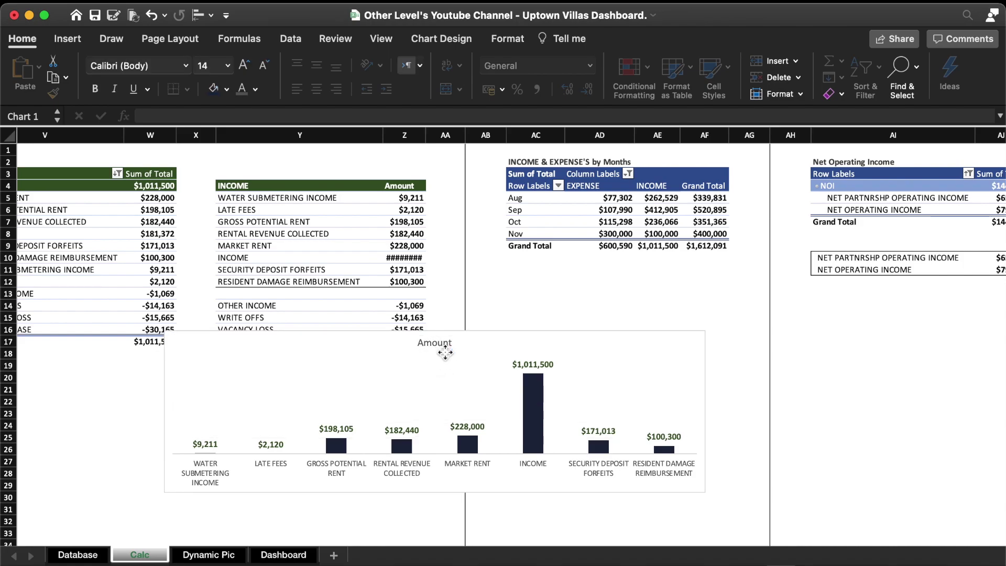
key(Delete)
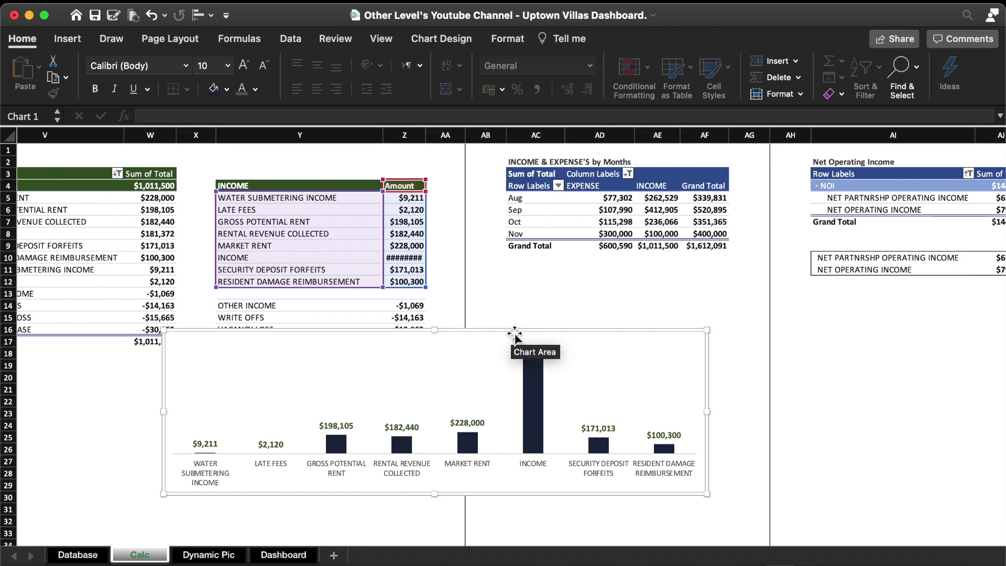
Give the chart no outline and change its background fill
click(508, 39)
click(409, 65)
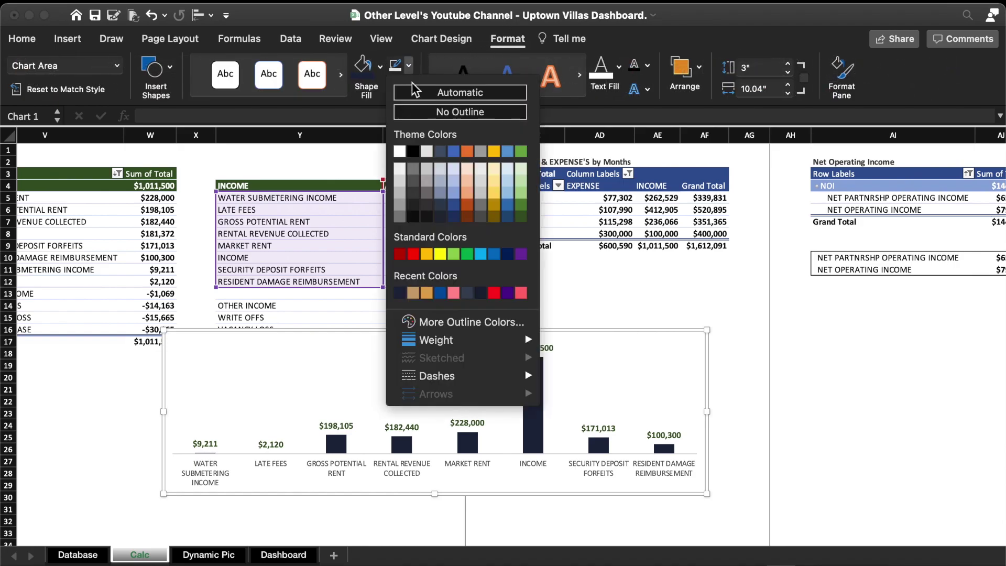
click(426, 113)
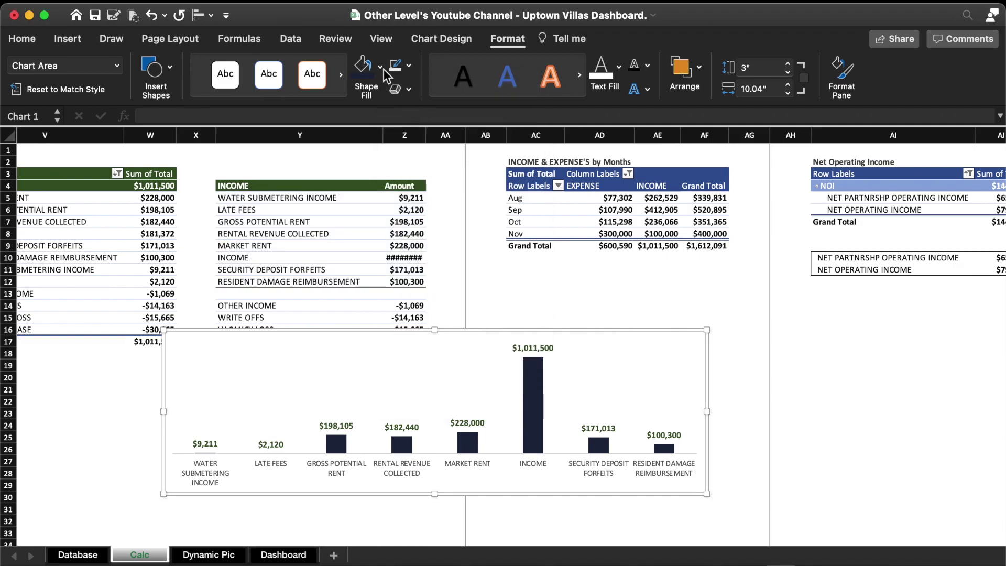
click(380, 66)
click(395, 121)
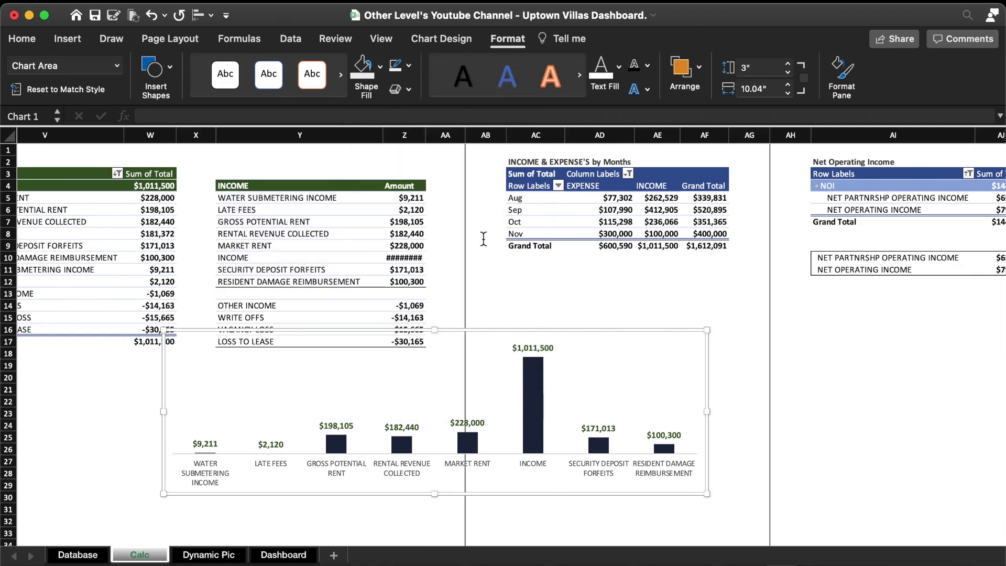
Cut the chart from Calc and paste it below the line chart on the Dashboard sheet
click(589, 337)
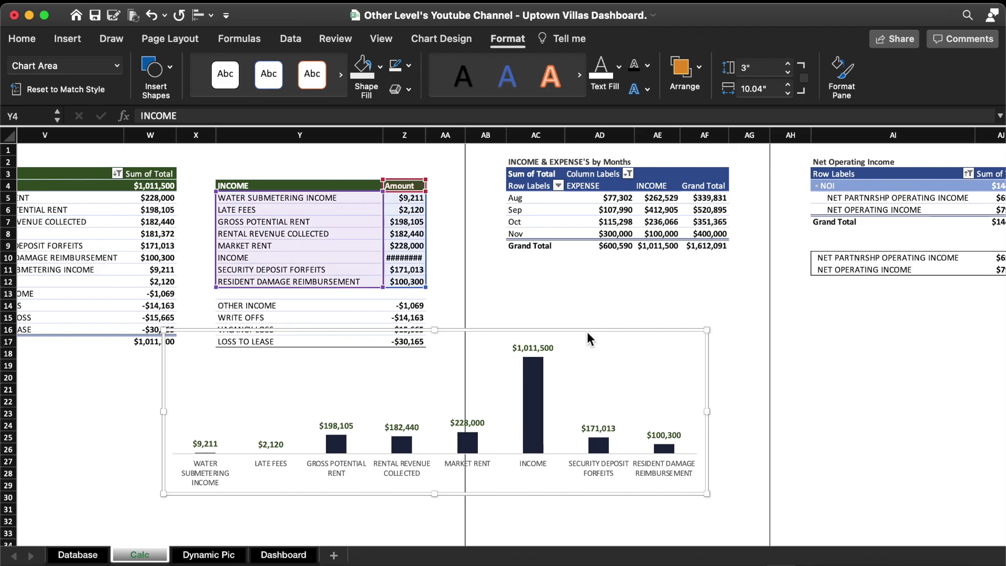
key(ctrl+x)
click(283, 555)
key(ctrl+v)
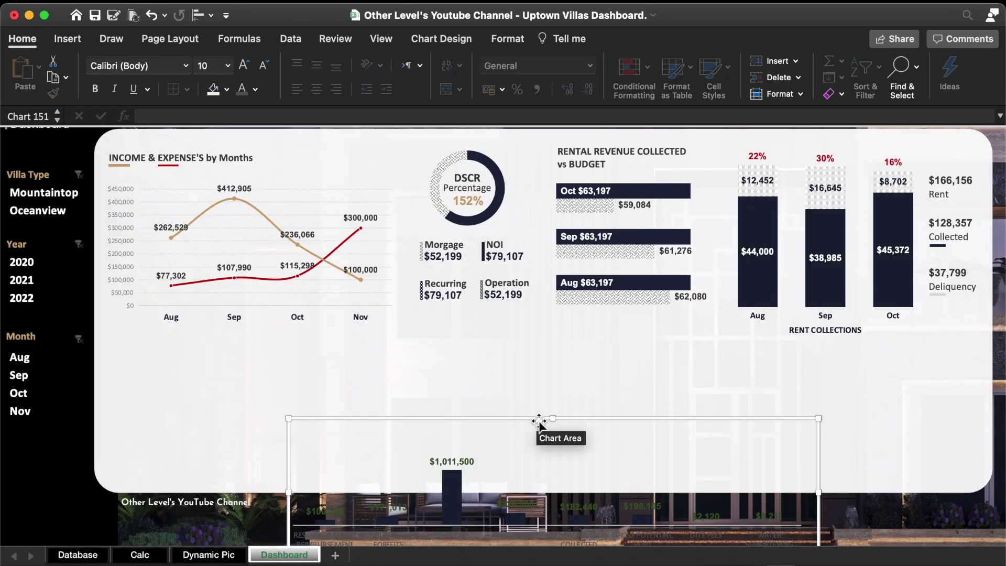
mouse_move(540, 419)
mouse_down()
mouse_move(384, 339)
mouse_move(364, 344)
mouse_up()
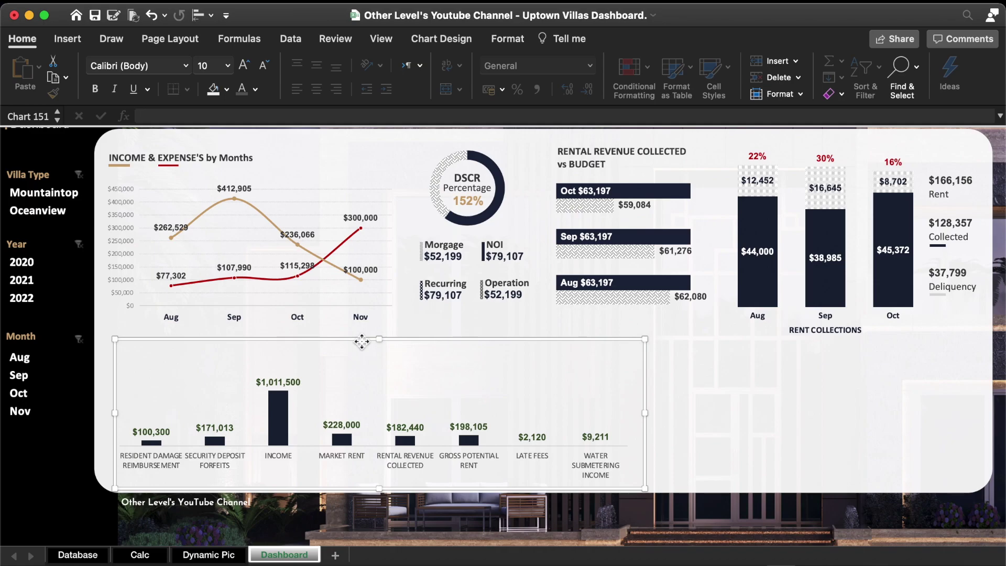
drag(364, 343, 355, 341)
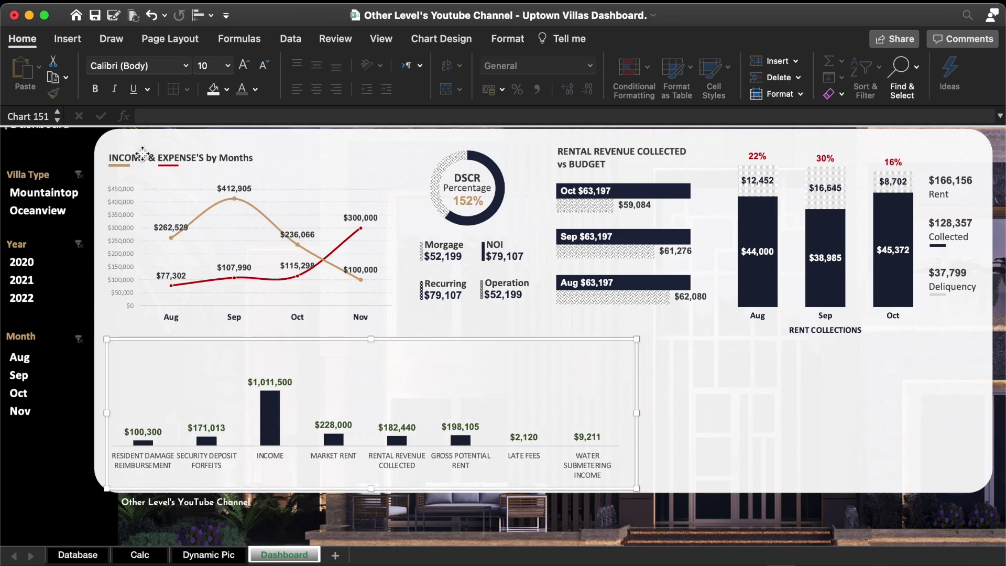
Duplicate the 'INCOME & EXPENSE'S by Months' title, trim it to 'INCOME', and place it above the column chart
click(137, 158)
key(super+c)
key(super+v)
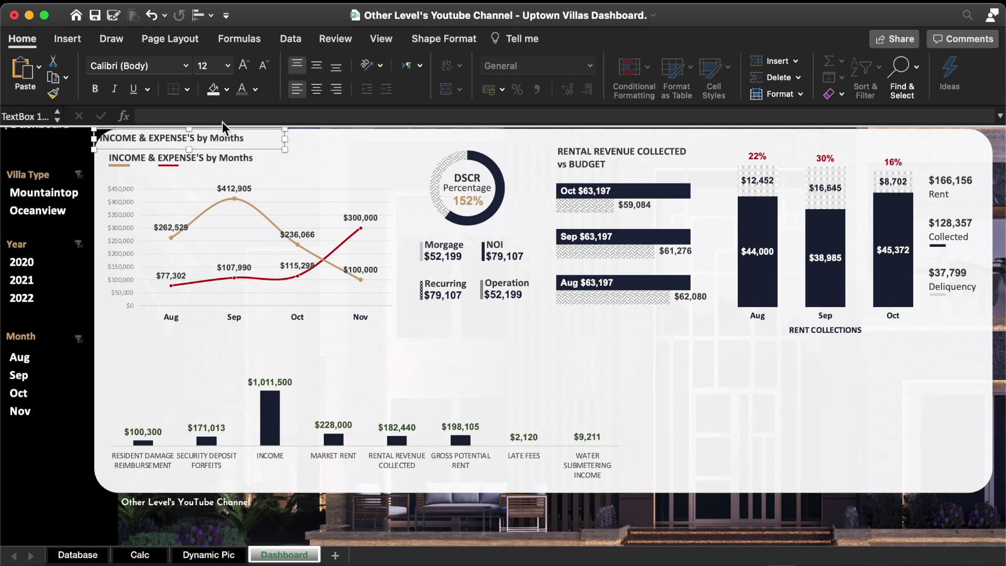
drag(245, 148, 259, 370)
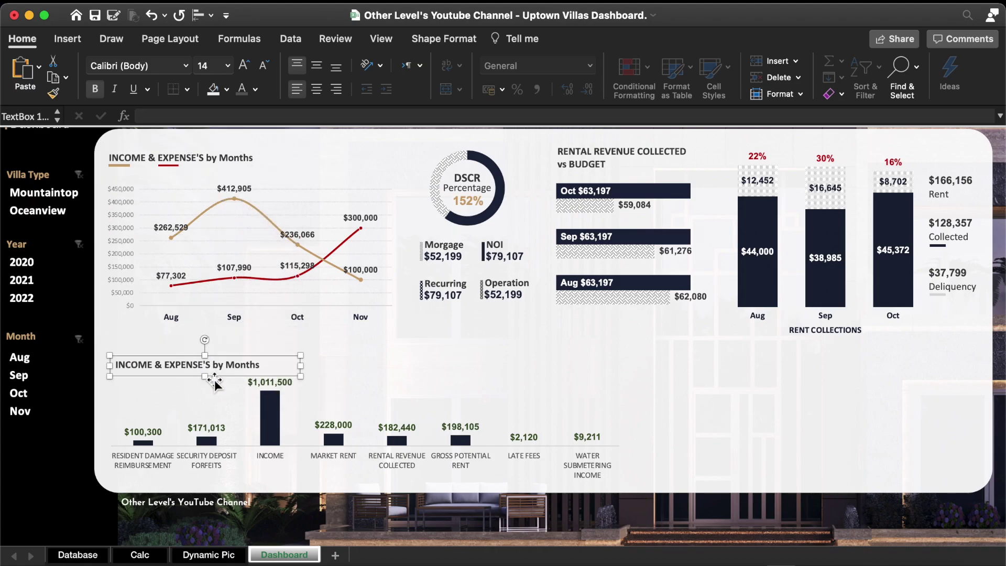
double_click(172, 365)
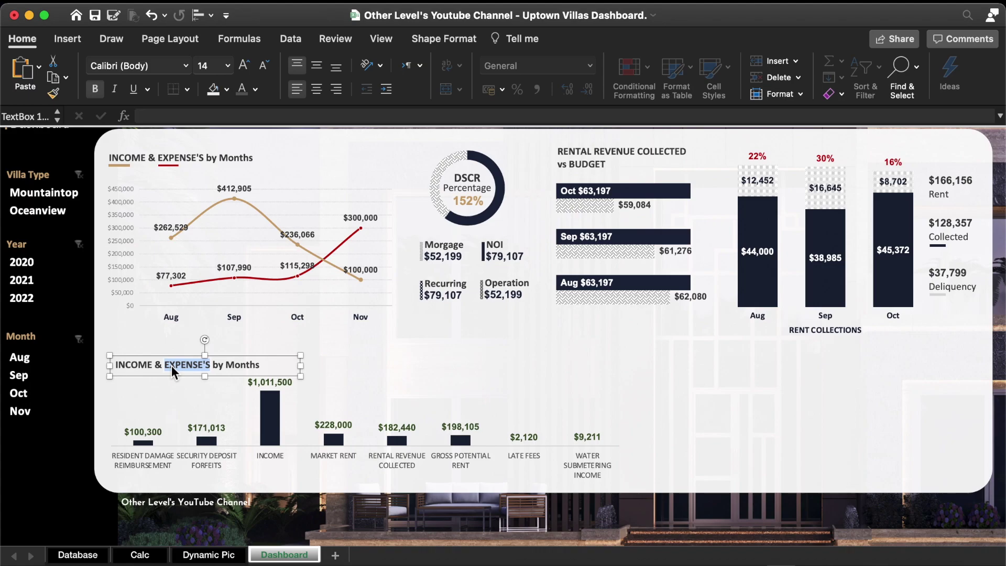
key(Delete)
key(Delete)
key(Delete)
key(Delete)
key(Delete)
key(Delete)
key(Delete)
key(Delete)
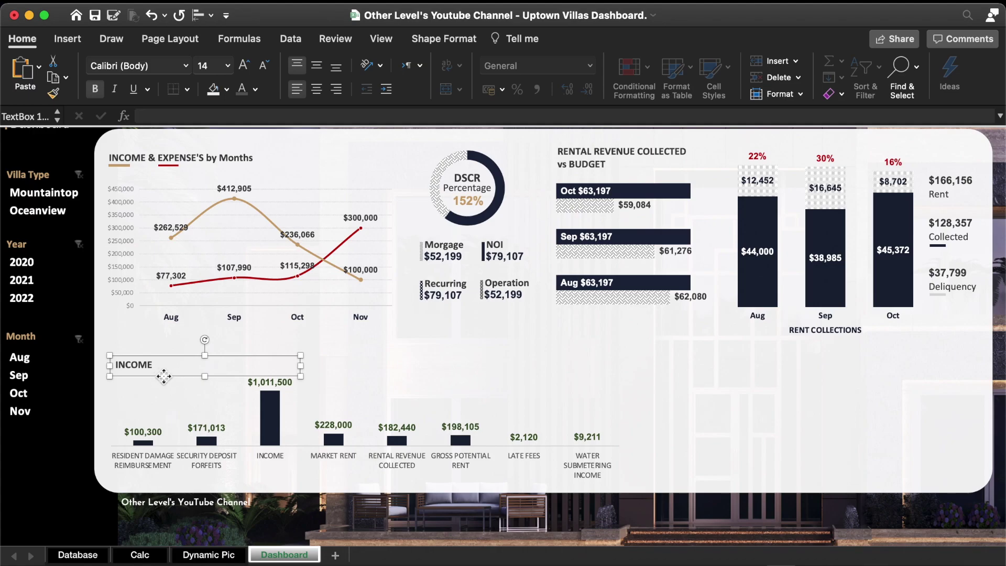
drag(164, 377, 167, 381)
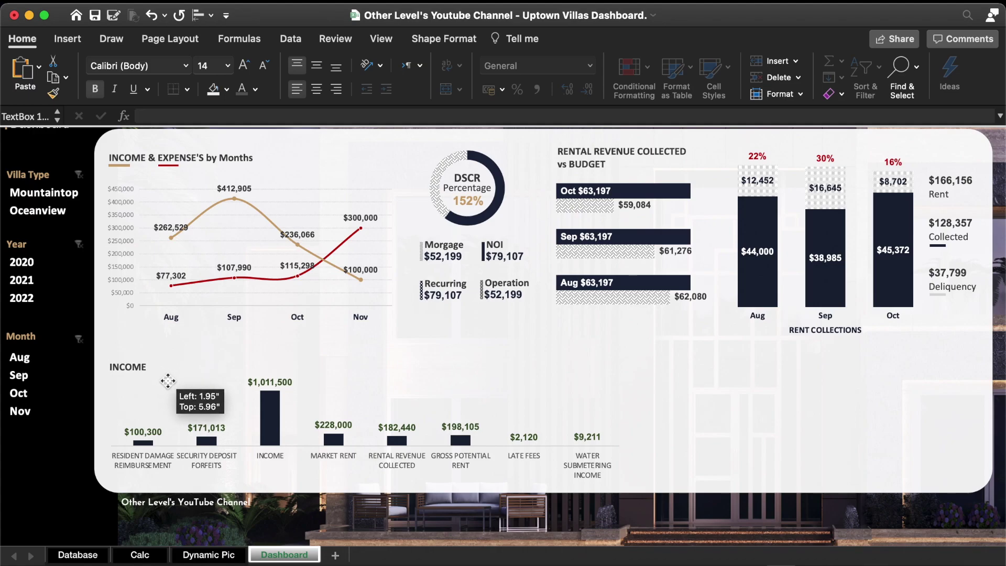
drag(168, 381, 171, 383)
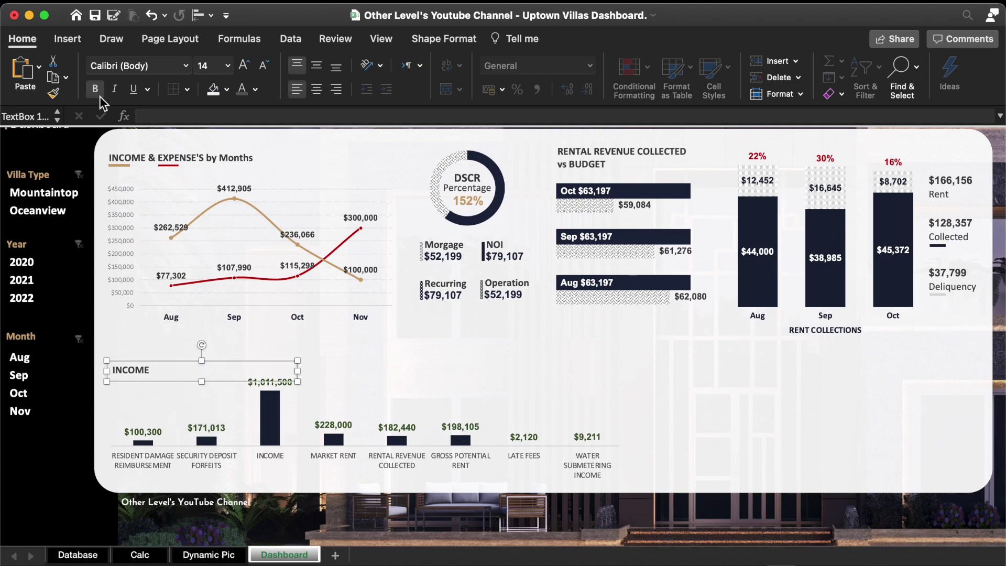
Search the stock icons for 'chart' and insert the rising line-chart icon
click(68, 39)
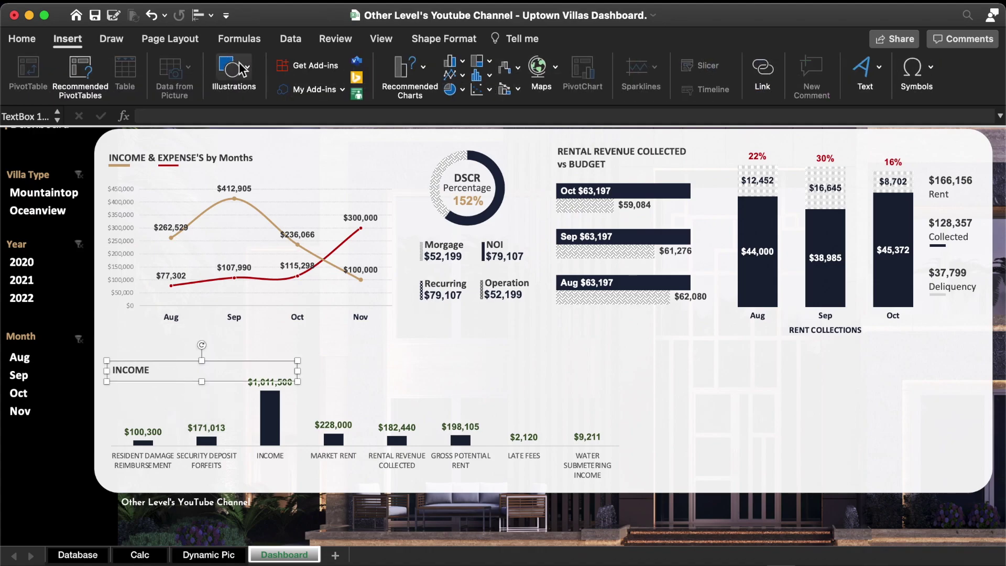
click(230, 74)
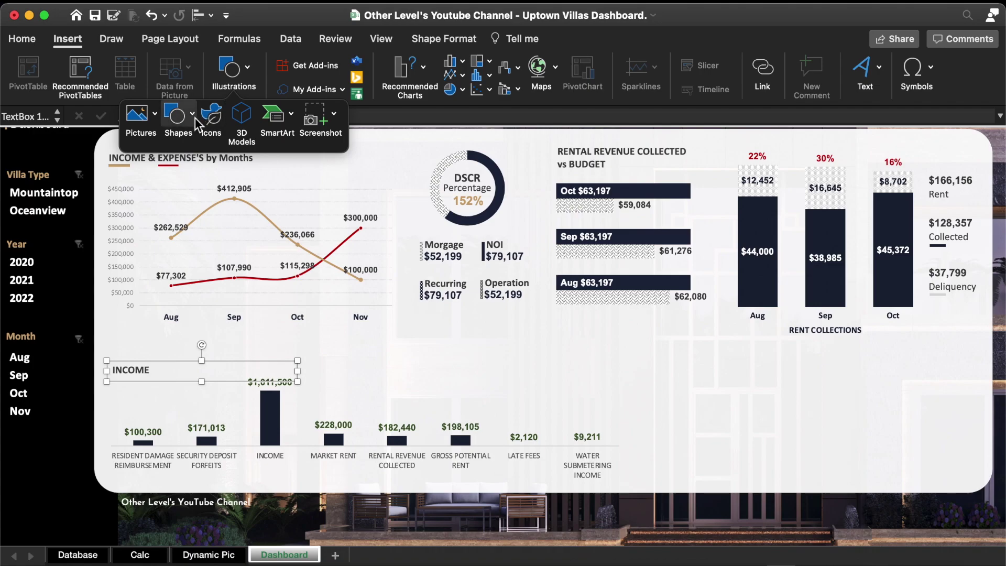
click(210, 122)
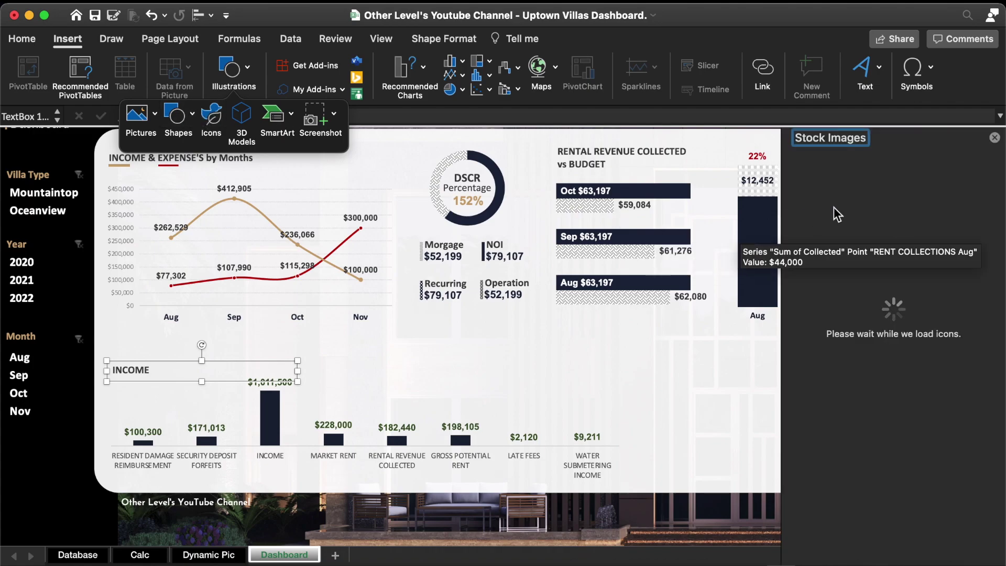
click(865, 217)
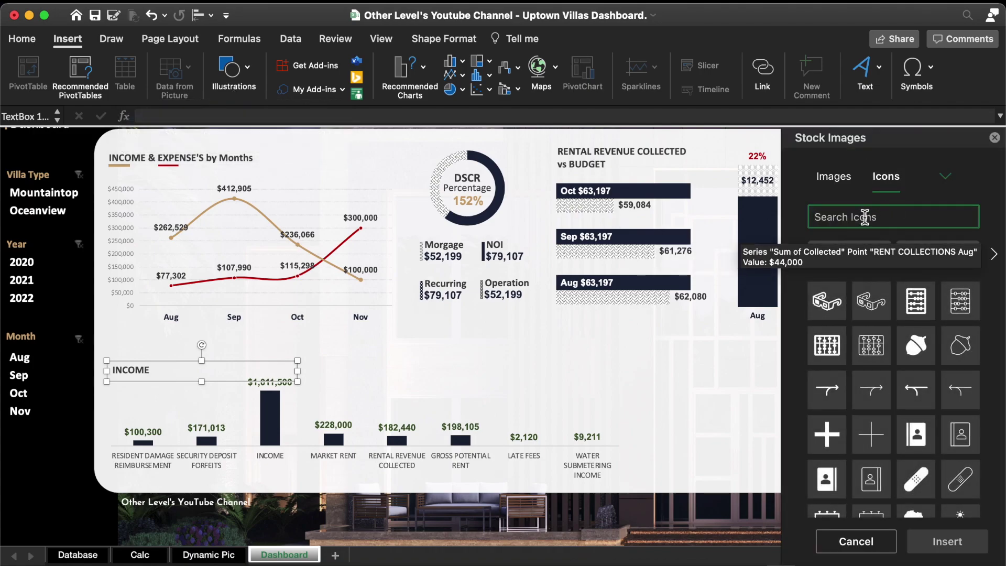
text(chart)
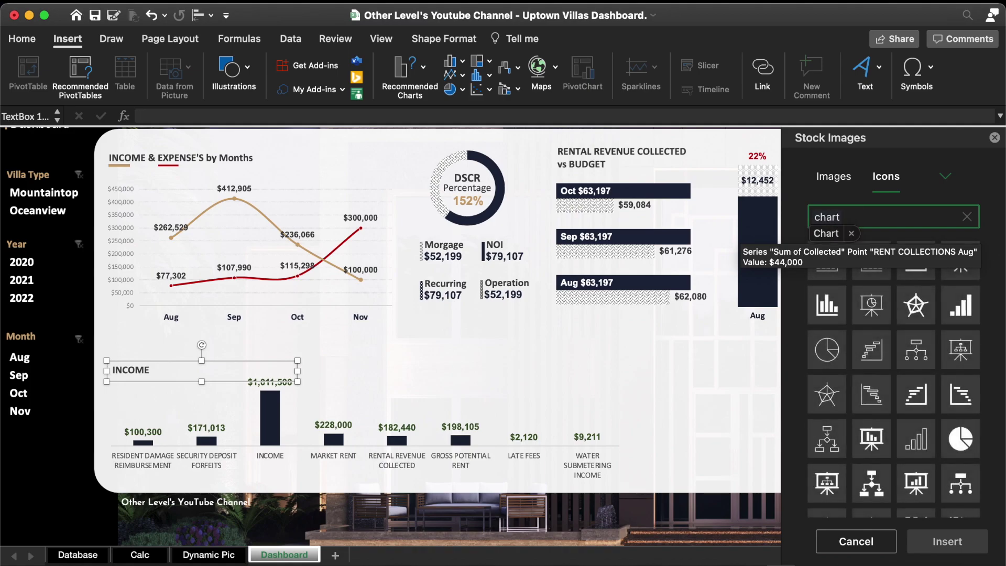
key(Down)
key(Return)
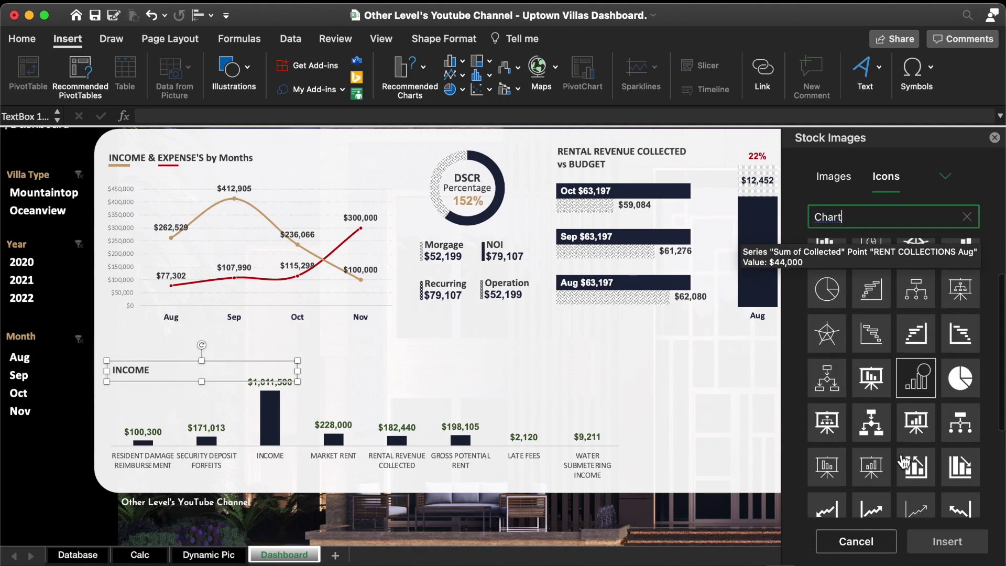
scroll(903, 462, down, 2)
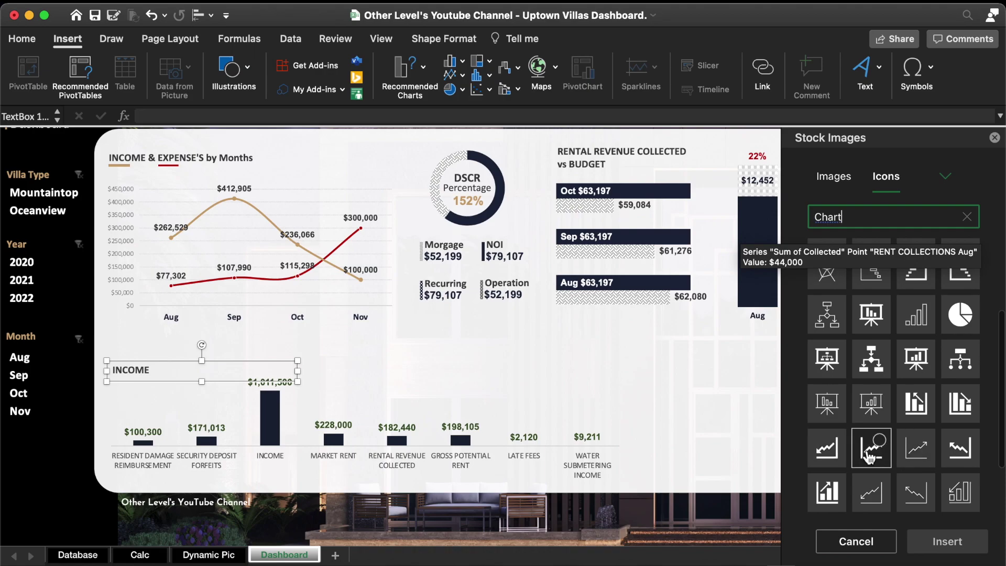
click(871, 455)
click(948, 543)
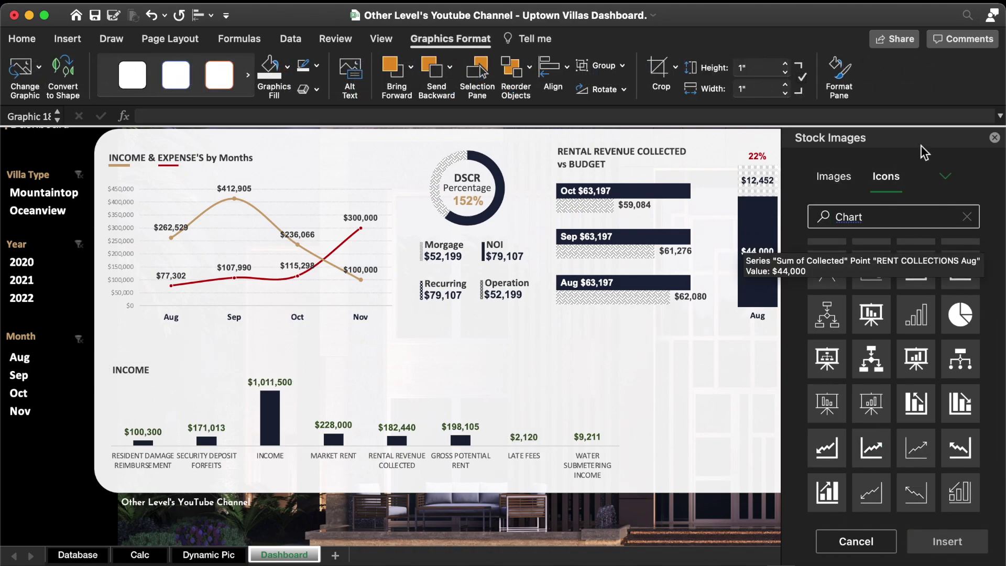
Close Stock Images and move the chart icon next to the INCOME heading
click(995, 139)
scroll(584, 427, down, 5)
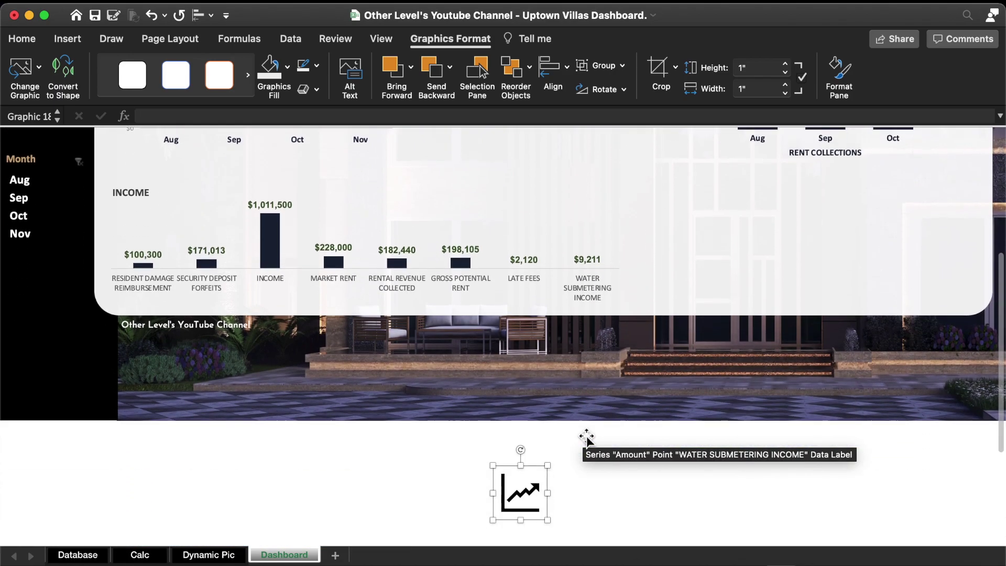
drag(523, 493, 309, 231)
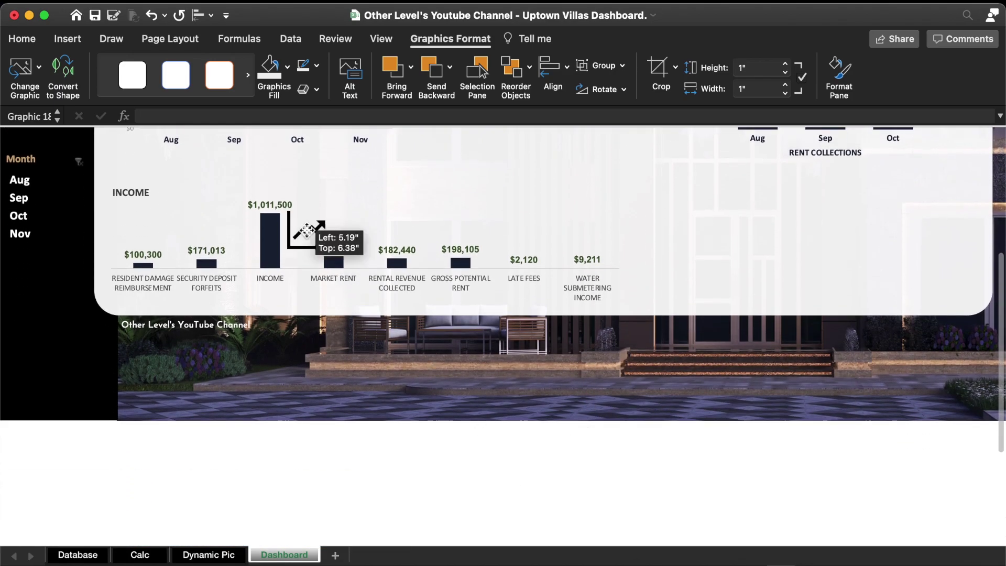
scroll(300, 322, up, 3)
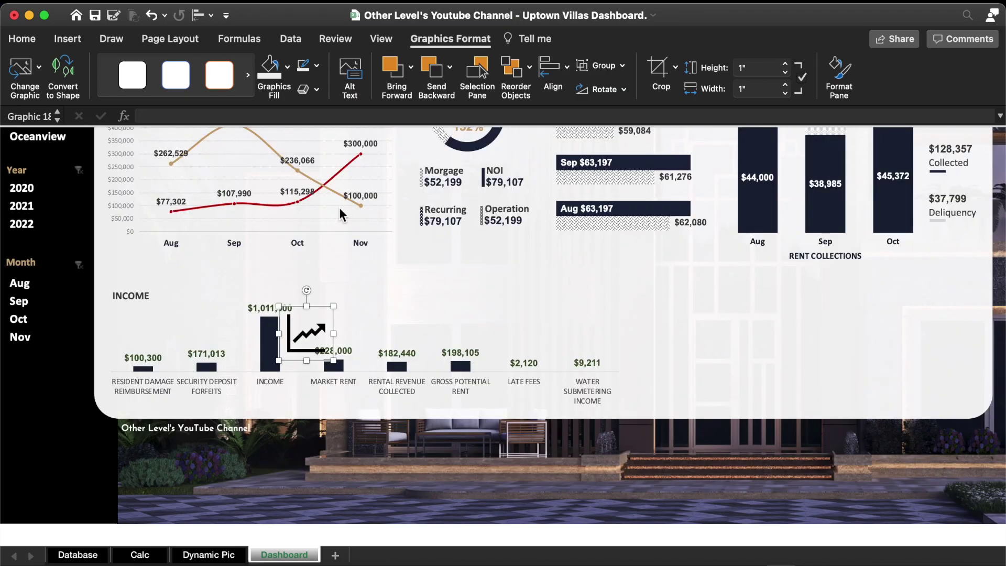
drag(317, 345, 207, 298)
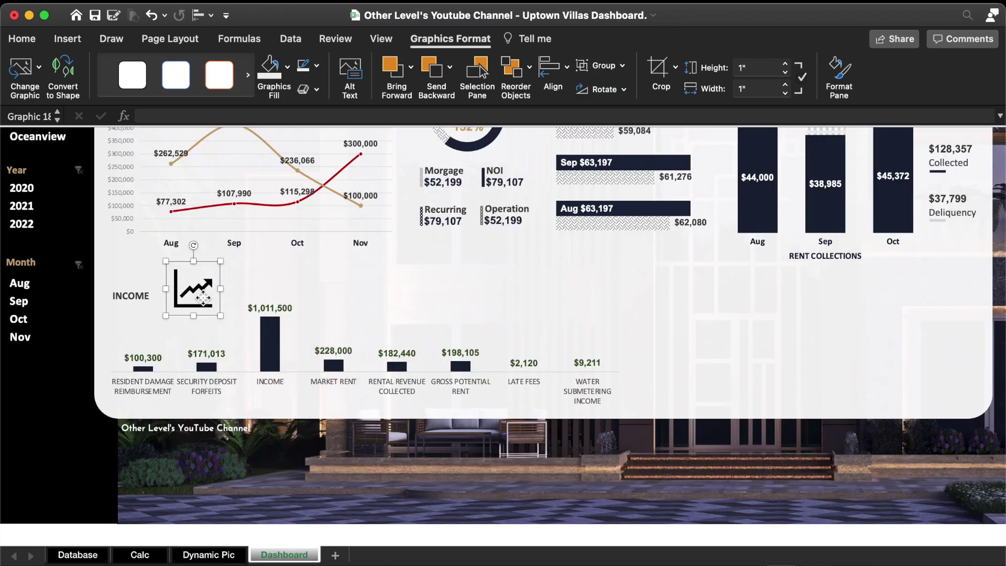
Crop the icon to the trend arrow, colour it dark green and shrink it
click(663, 68)
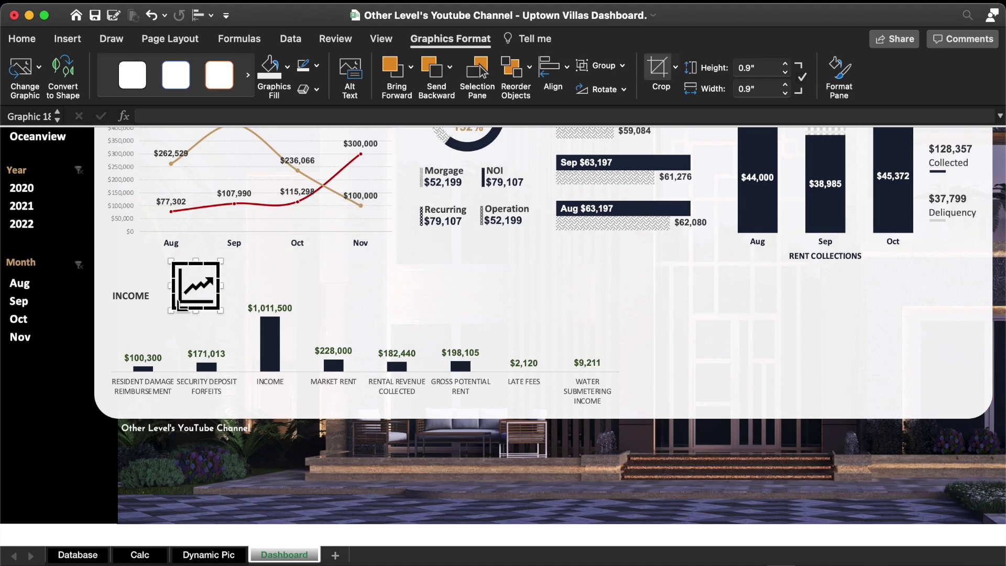
drag(180, 304, 185, 298)
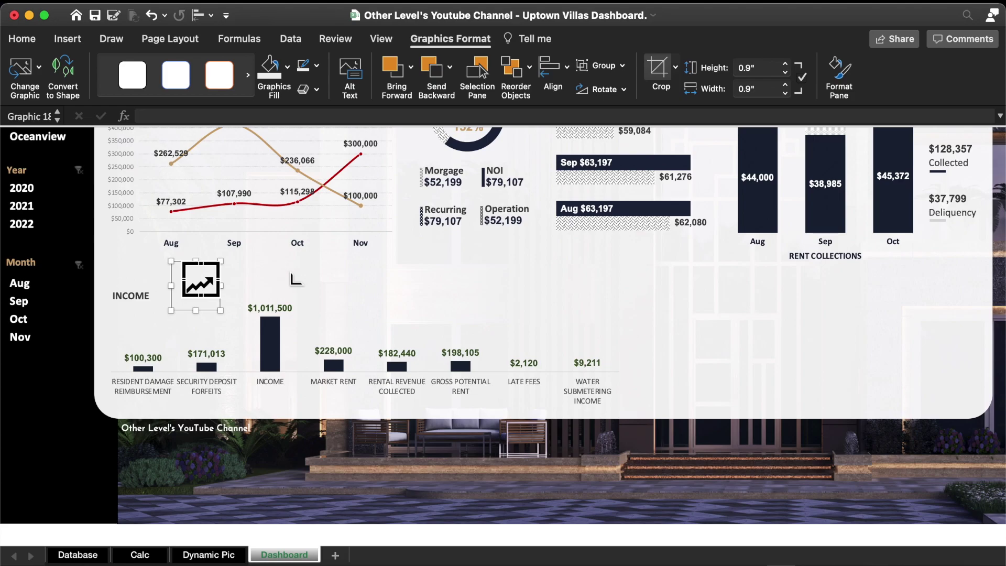
click(293, 281)
click(202, 285)
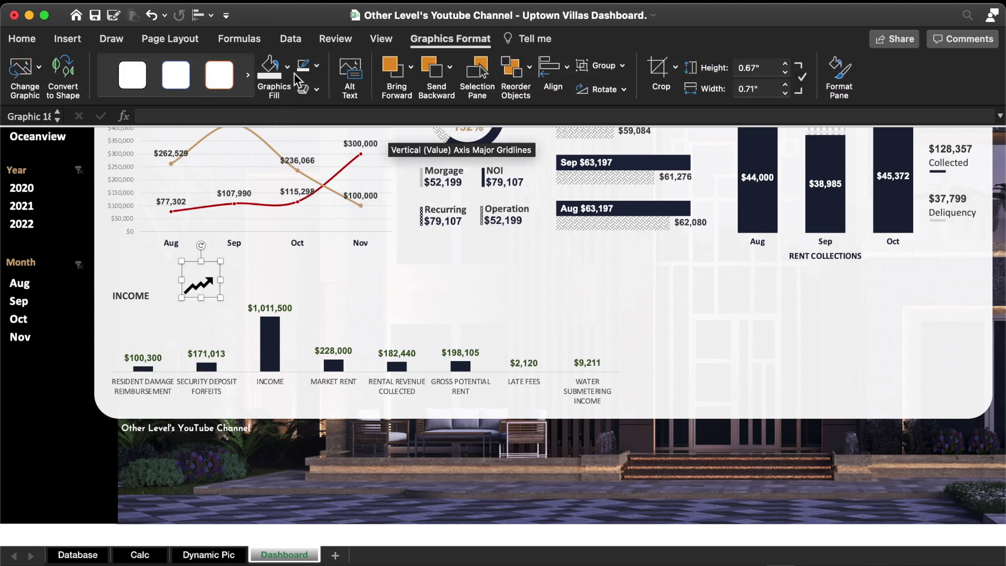
click(288, 66)
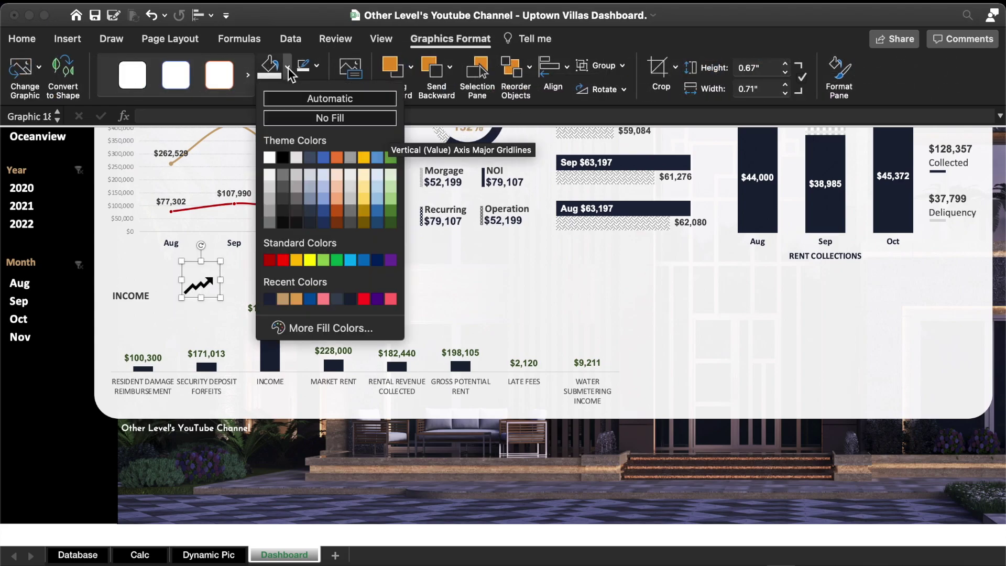
click(391, 223)
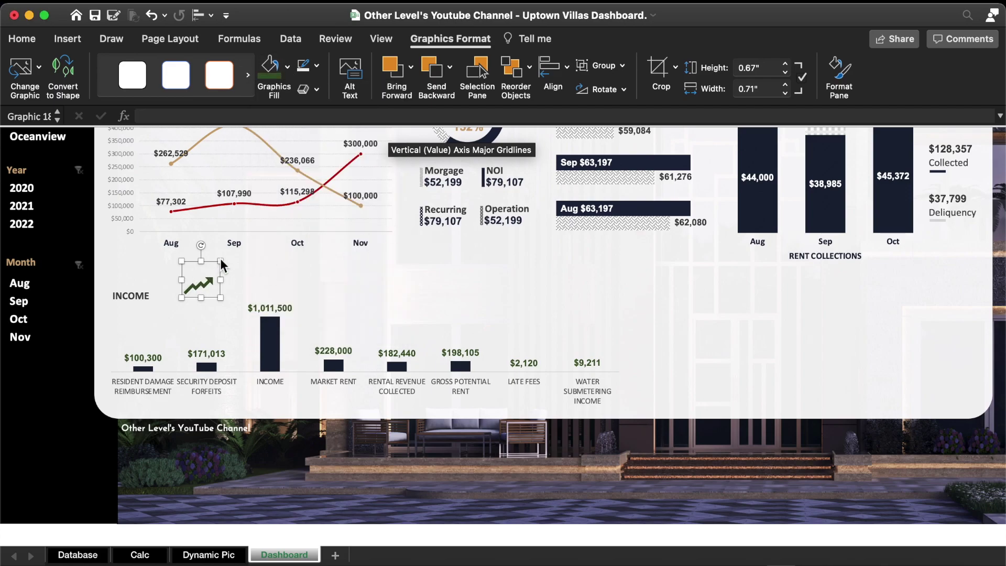
drag(221, 264, 124, 286)
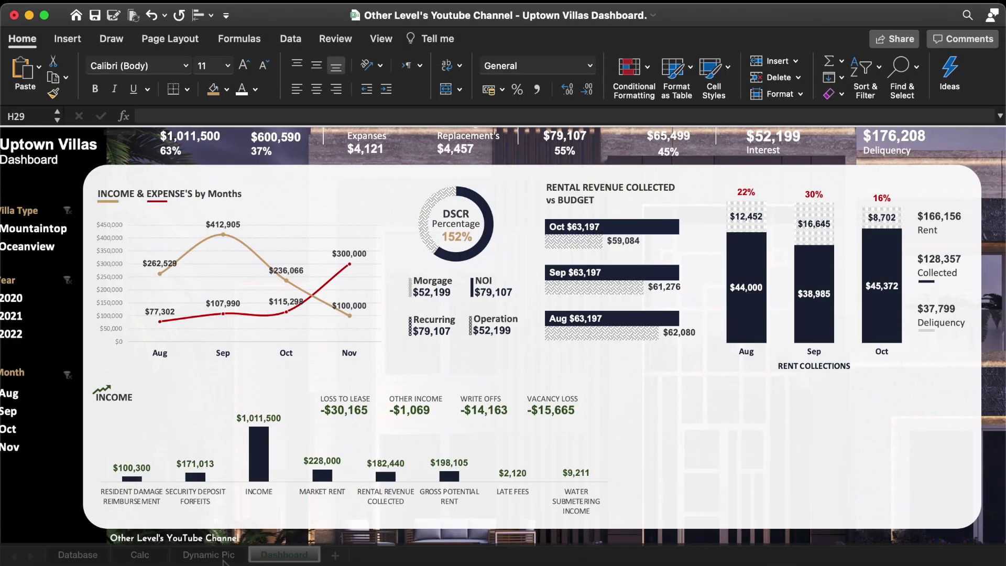
Go to the Dynamic Pic sheet listing villa floor plans, positions and descriptions
click(210, 555)
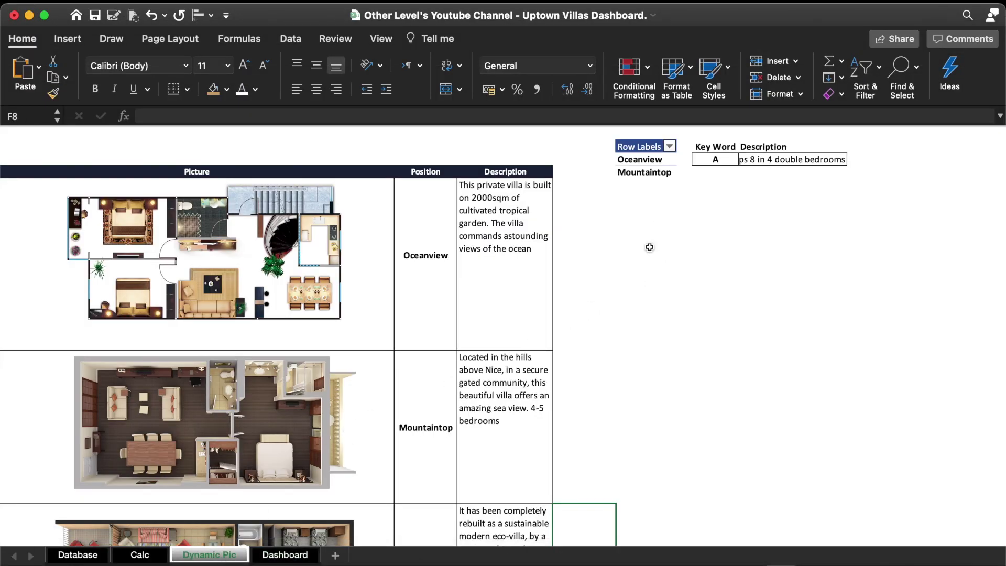
Name picture cell A5 'Oceanview' through the Name Box
click(120, 181)
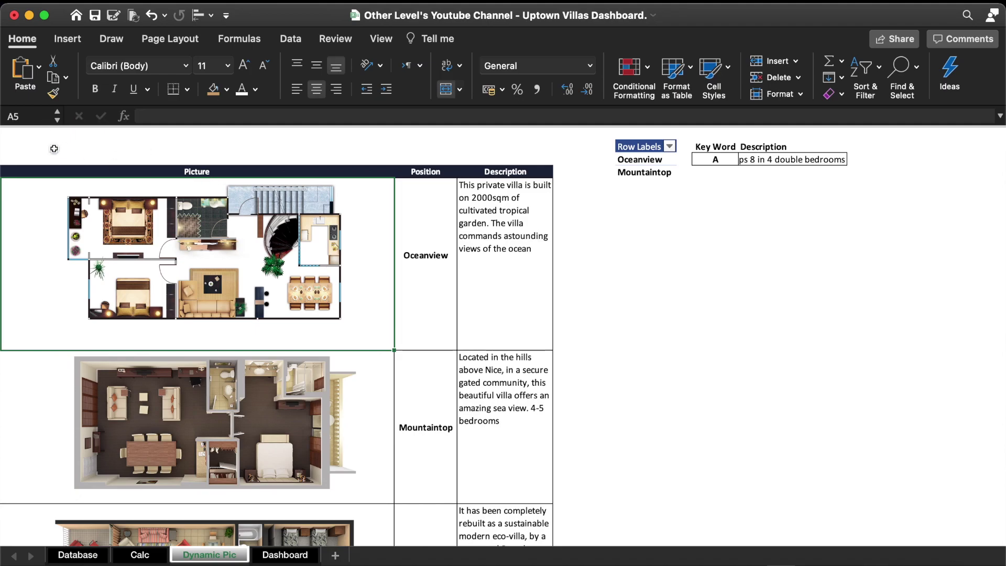
drag(36, 116, 5, 118)
text(Oceanview)
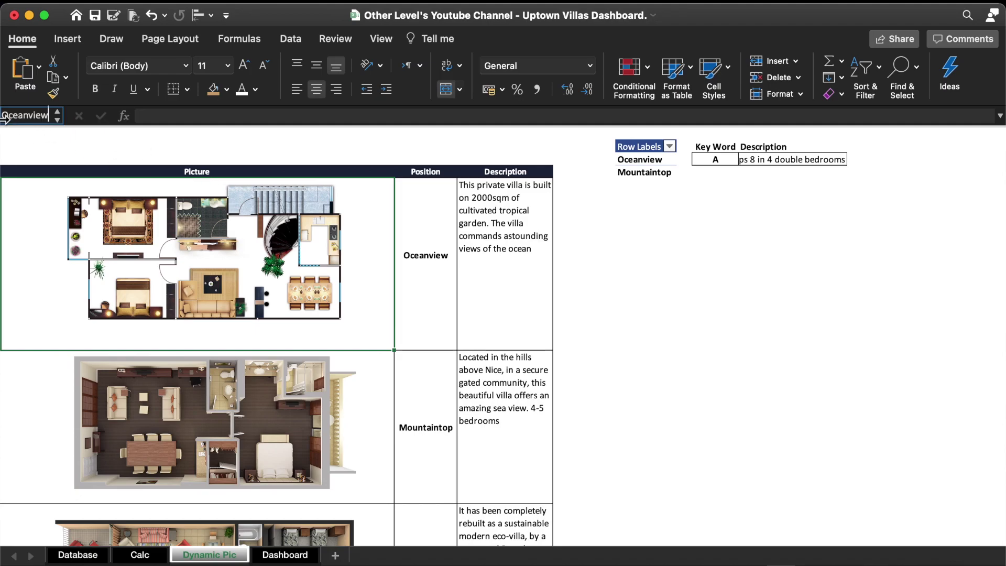
key(Return)
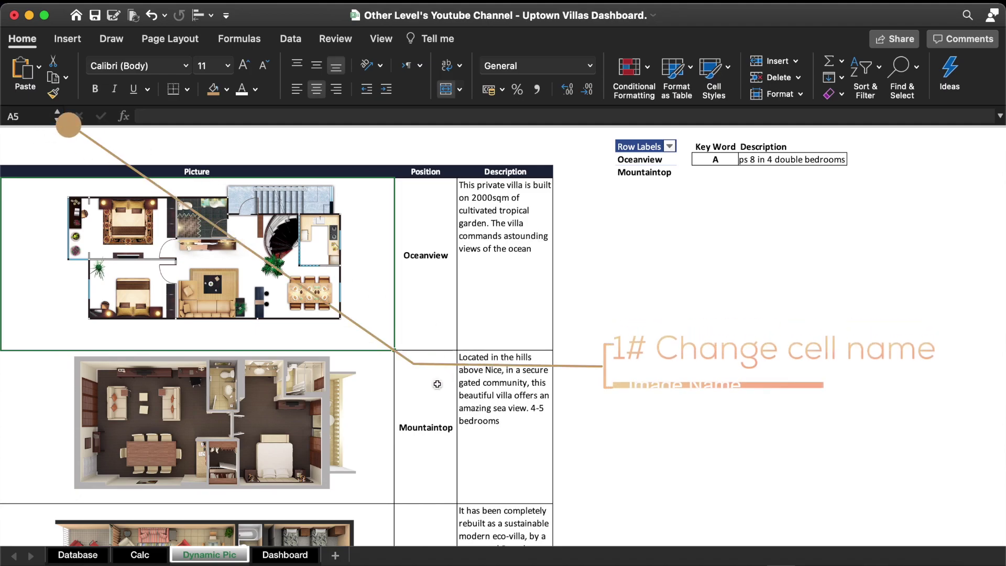
Move the Mountaintop floor plan aside and name cell A7 'Mountaintop' using the copied label
click(379, 376)
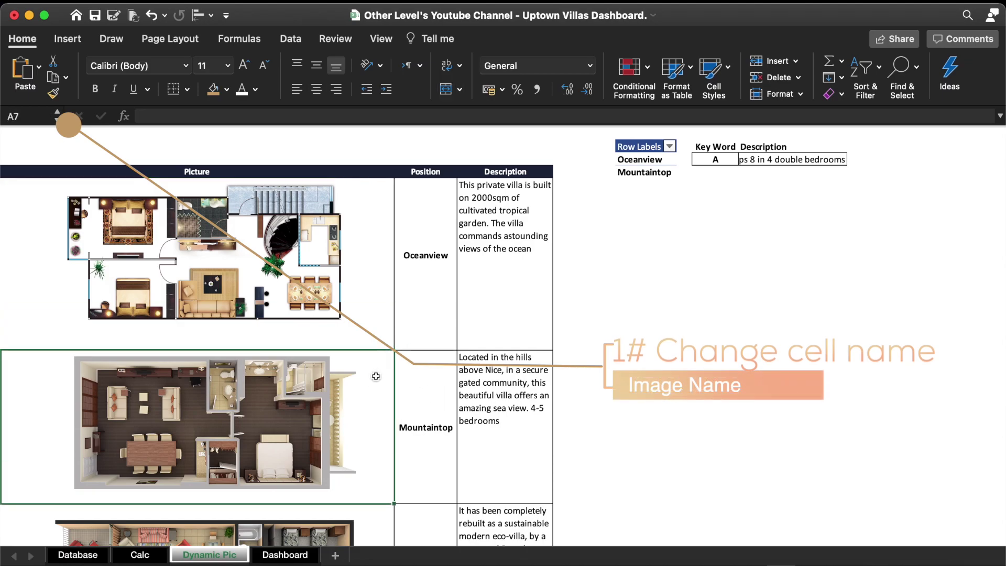
click(314, 420)
drag(315, 419, 870, 361)
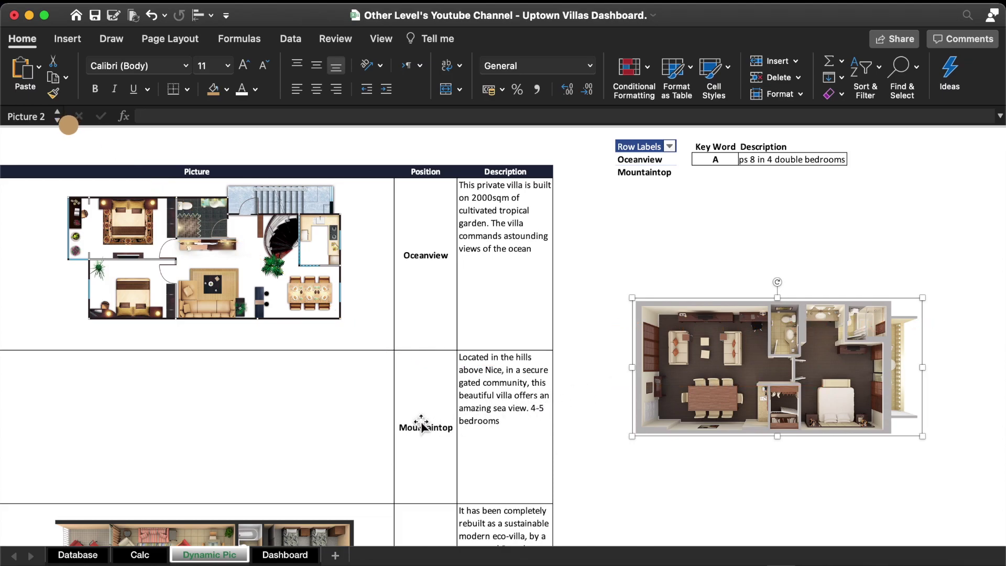
click(292, 375)
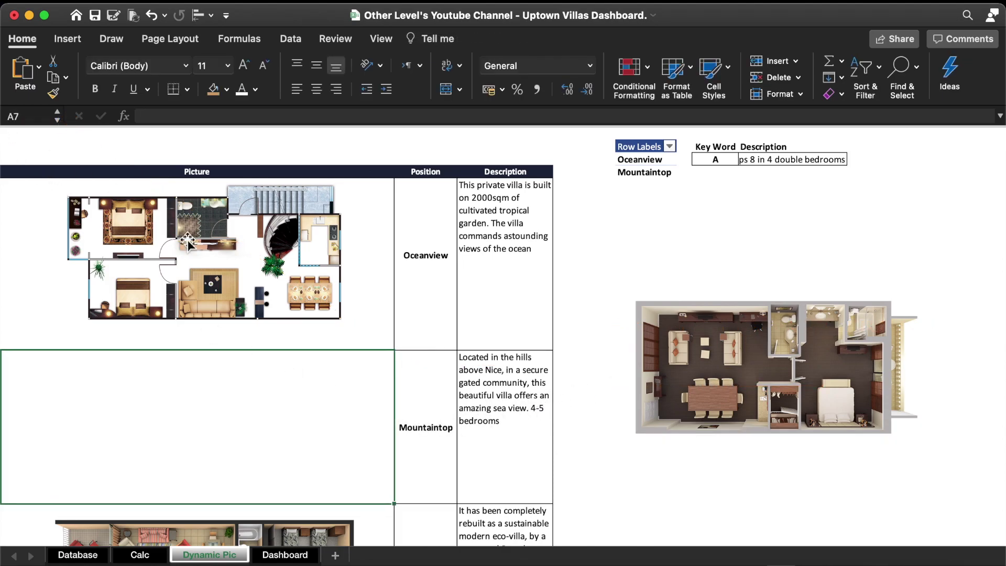
click(417, 437)
drag(208, 120, 132, 115)
key(super+c)
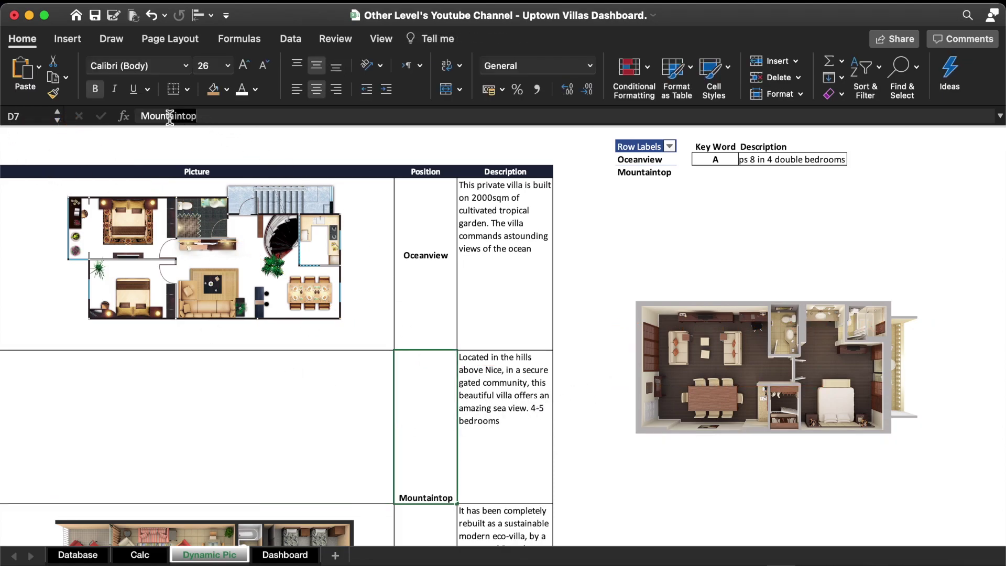
click(317, 386)
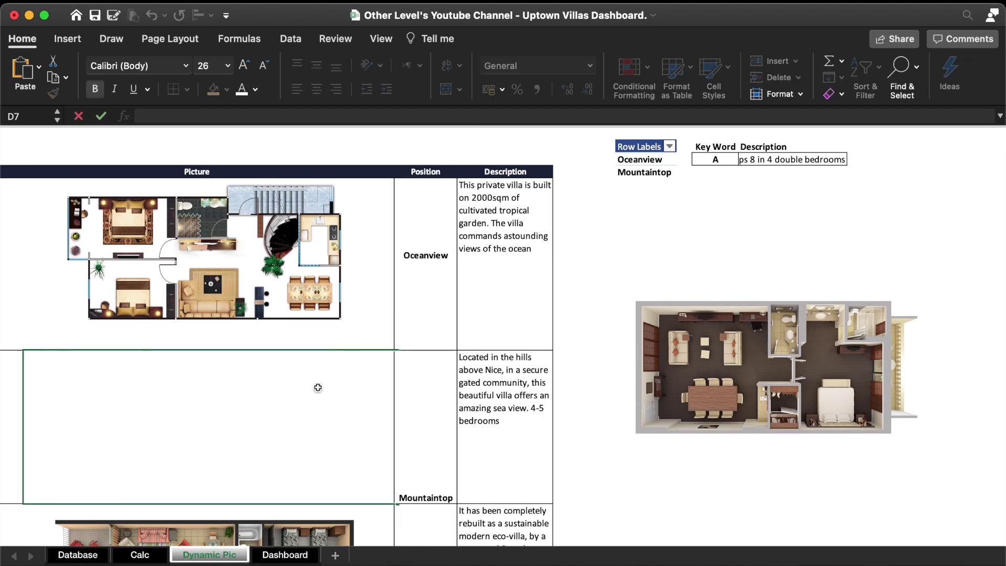
click(35, 113)
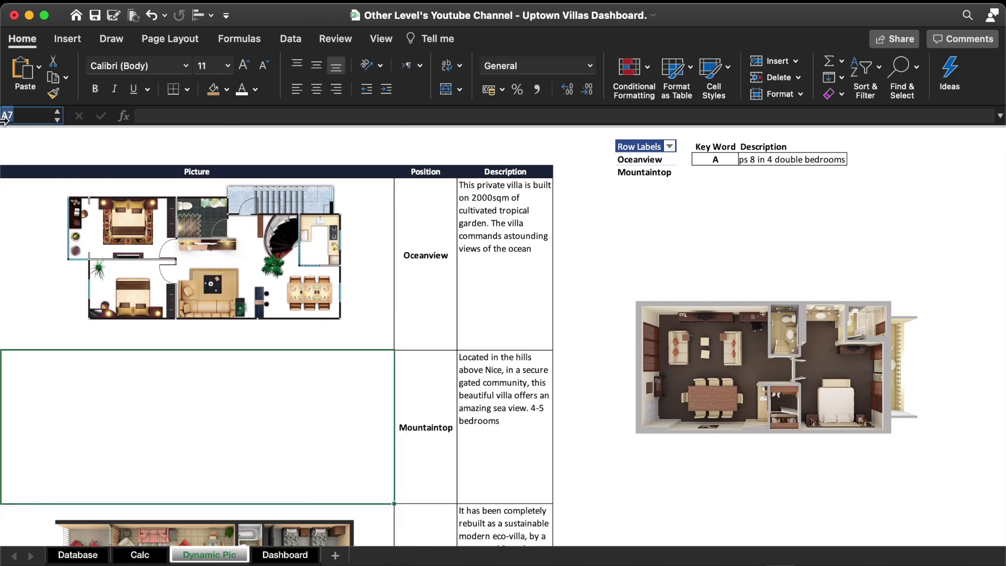
key(super+v)
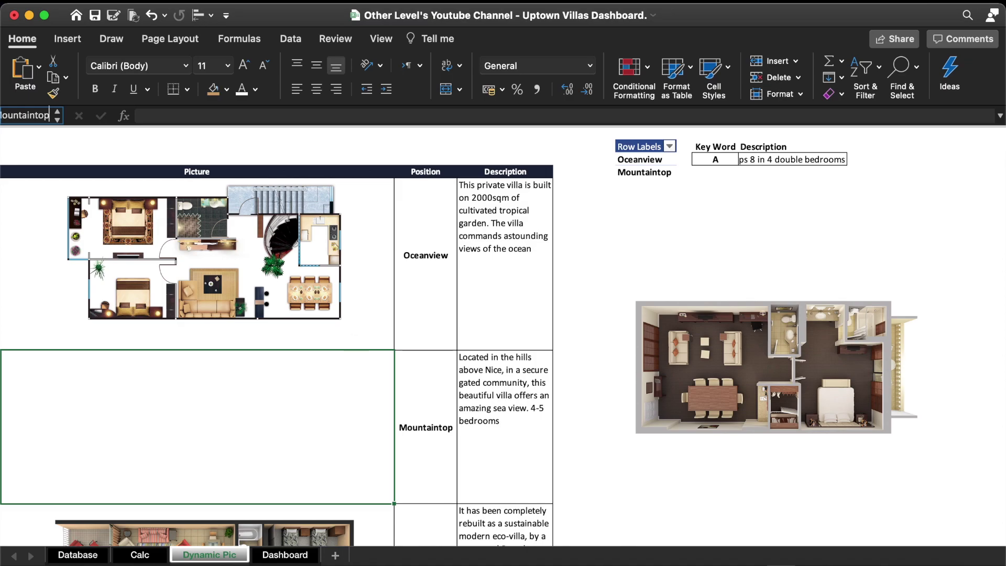
key(Return)
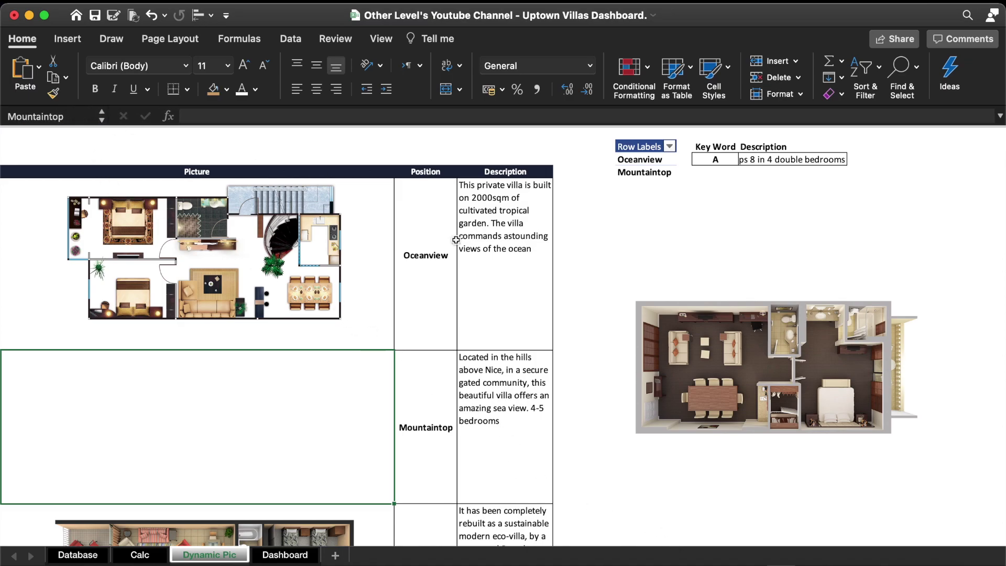
Drag the loose floor plan into the empty Mountaintop picture cell
click(722, 365)
drag(723, 365, 159, 422)
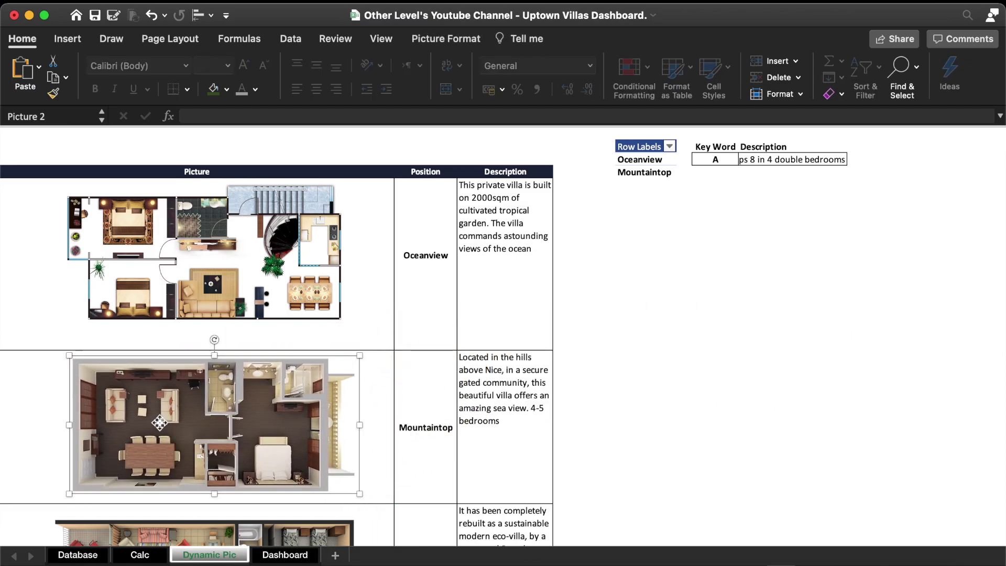
scroll(457, 436, down, 3)
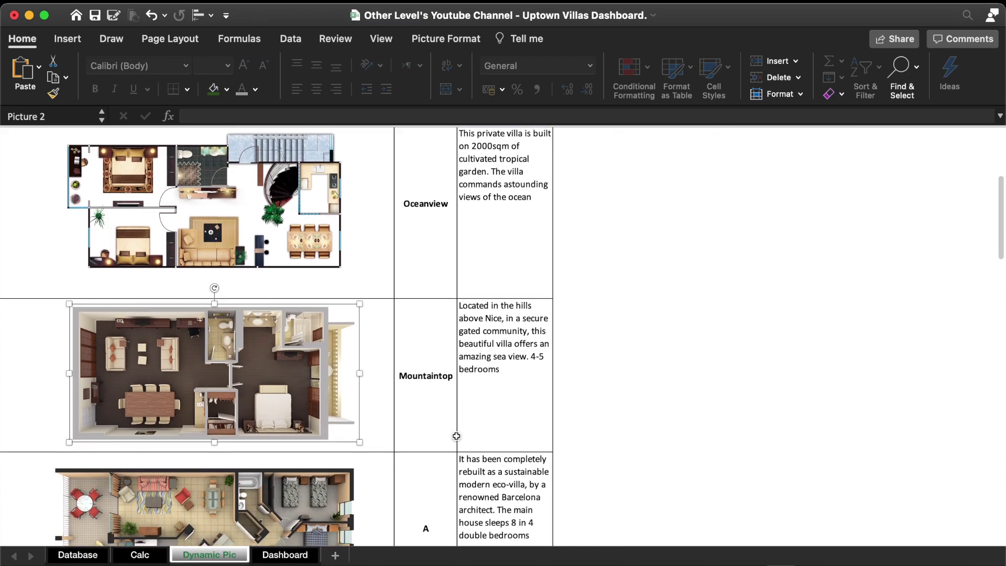
scroll(457, 436, down, 3)
Move the third villa's floor plan aside, check its picture cell's name, then move it back
click(407, 474)
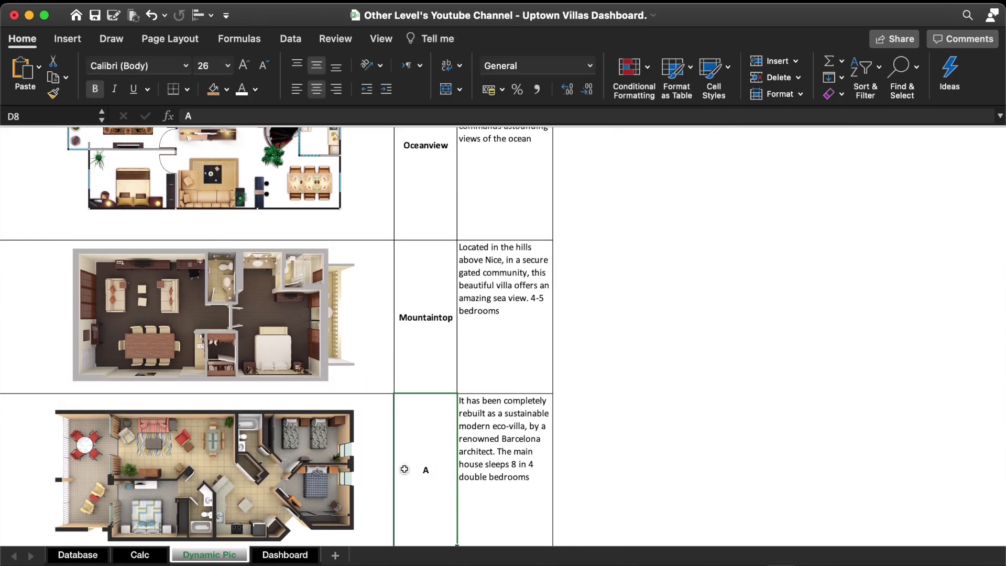
drag(321, 465, 770, 379)
click(426, 498)
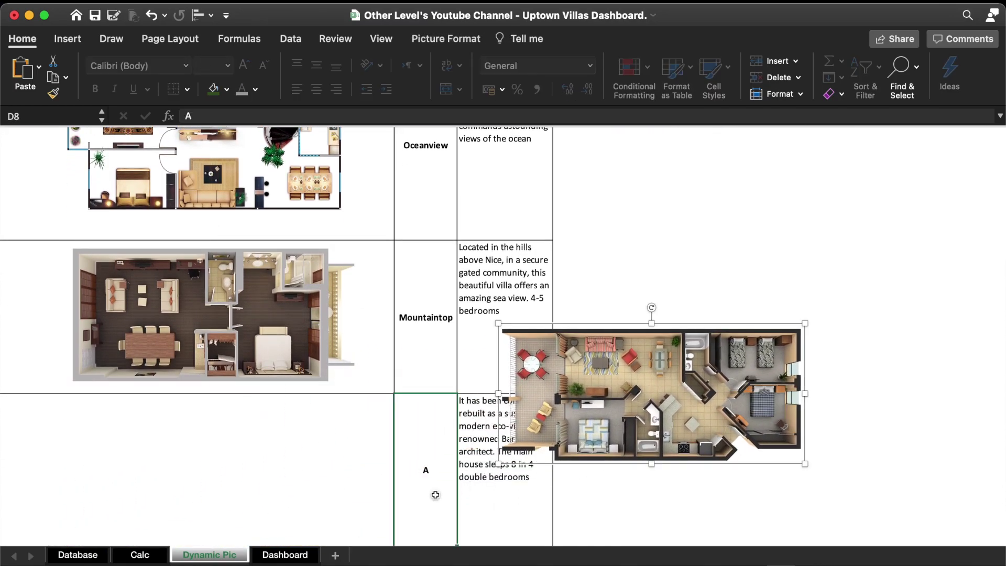
click(299, 431)
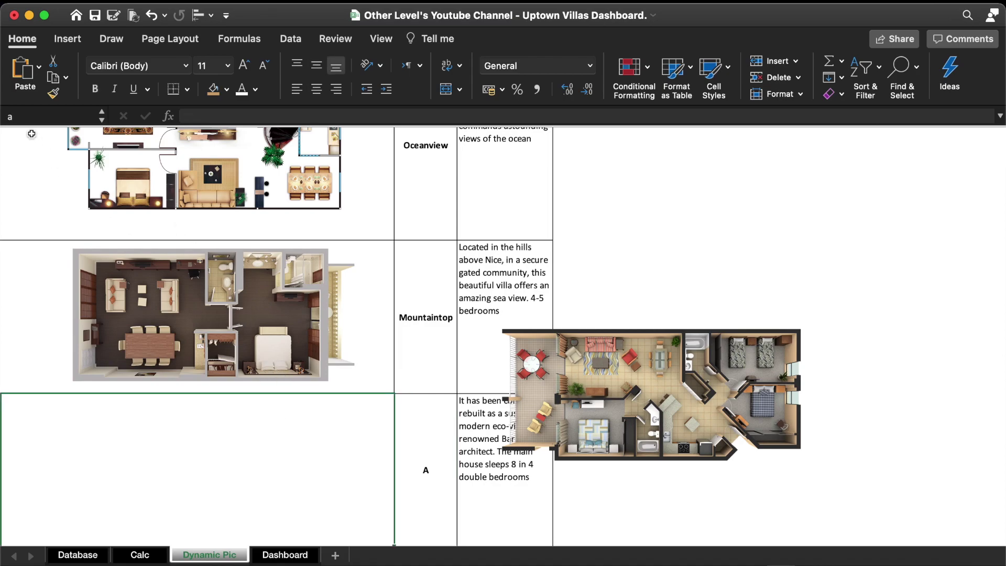
drag(33, 118, 3, 116)
mouse_move(676, 379)
mouse_down()
mouse_move(497, 385)
mouse_move(269, 457)
mouse_up()
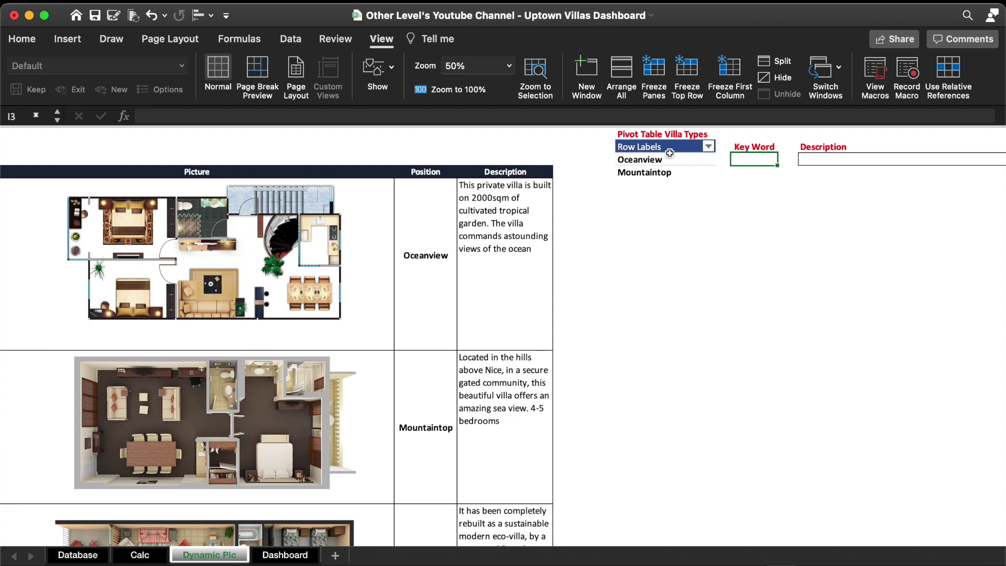
click(650, 160)
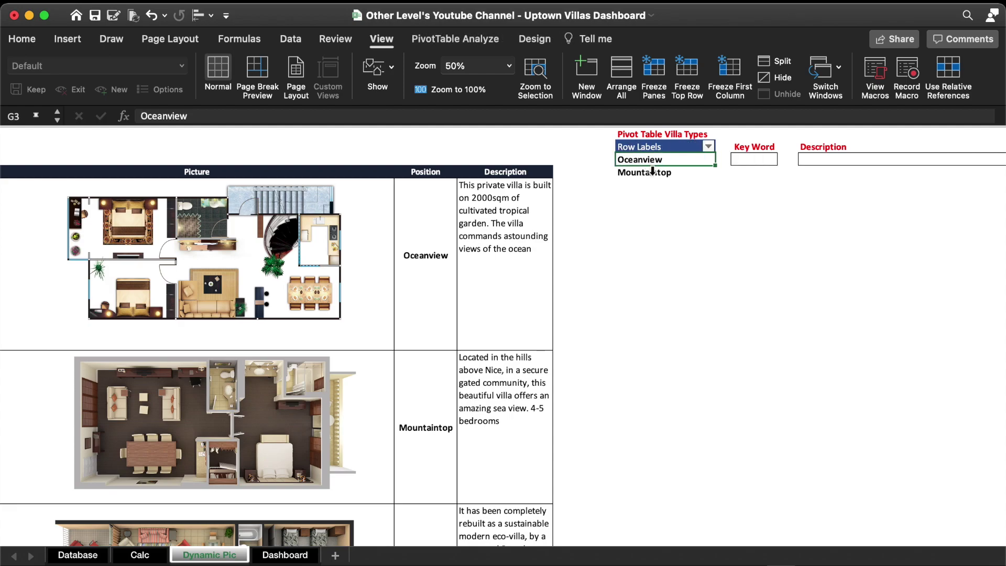
click(490, 41)
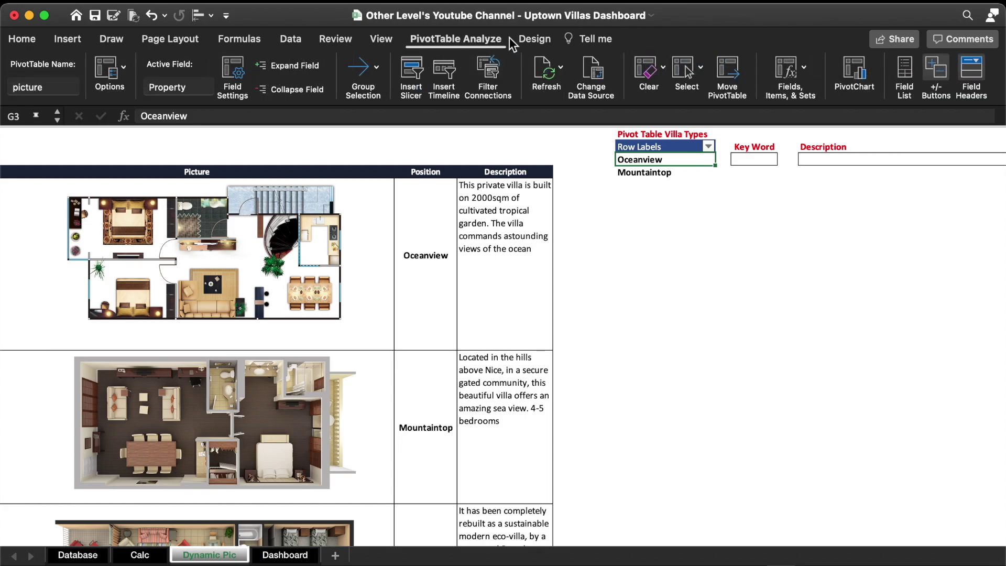
click(906, 74)
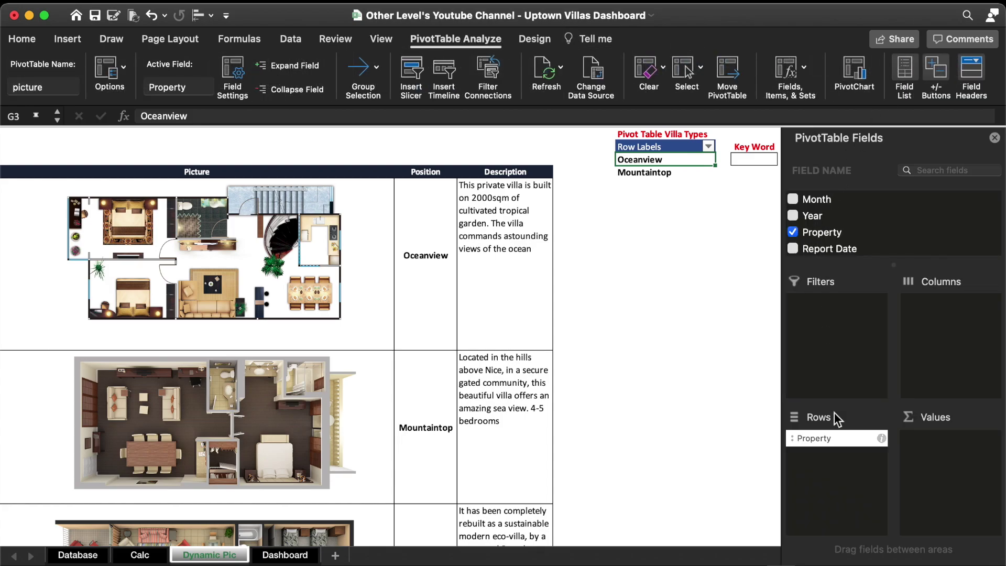
click(995, 138)
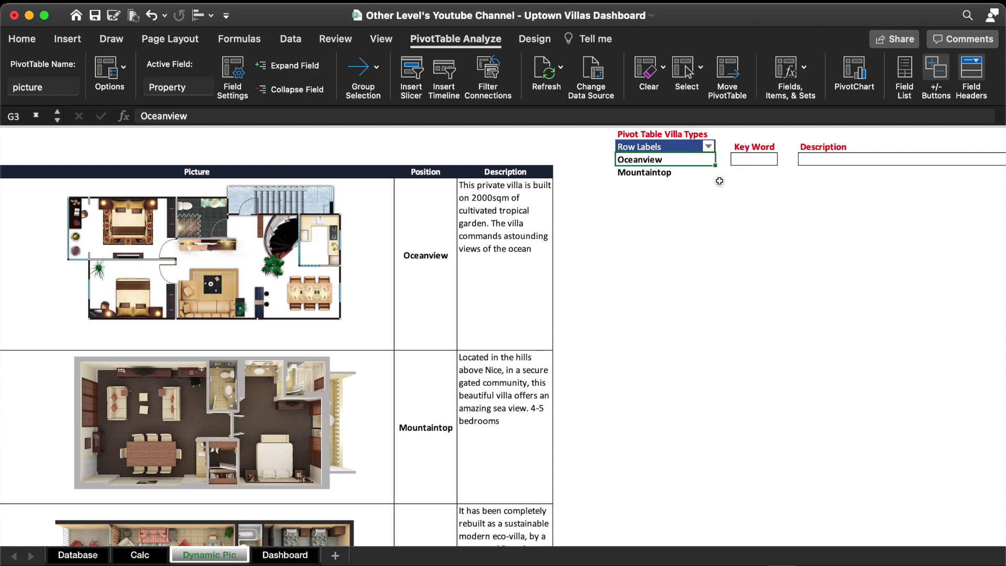
Type a note in G5 that Key Word follows the slicer choice, else A, checking the slicer midway
double_click(668, 203)
text(I need to show in key)
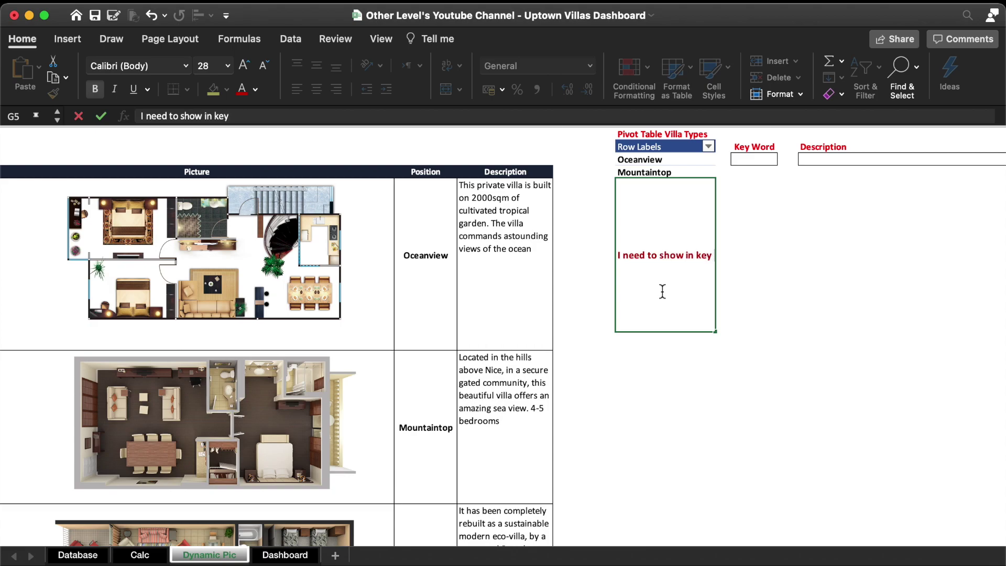
text(word cell what )
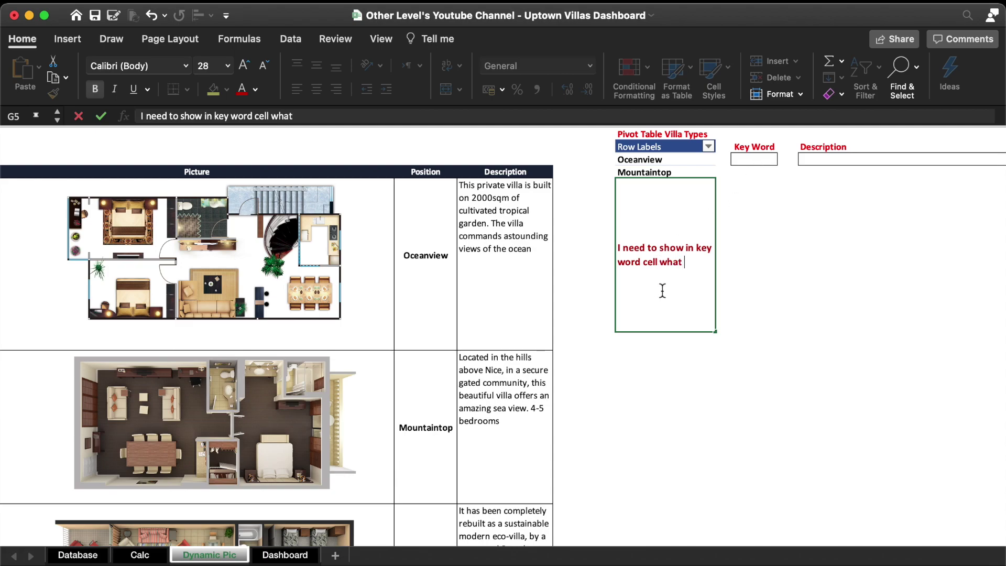
text(i choose from dashbo)
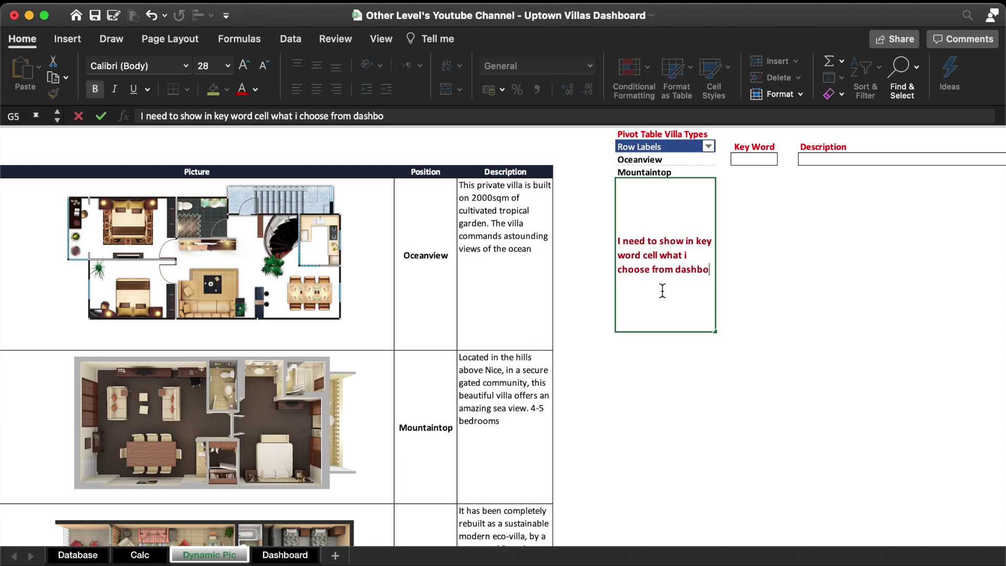
text(ard slice)
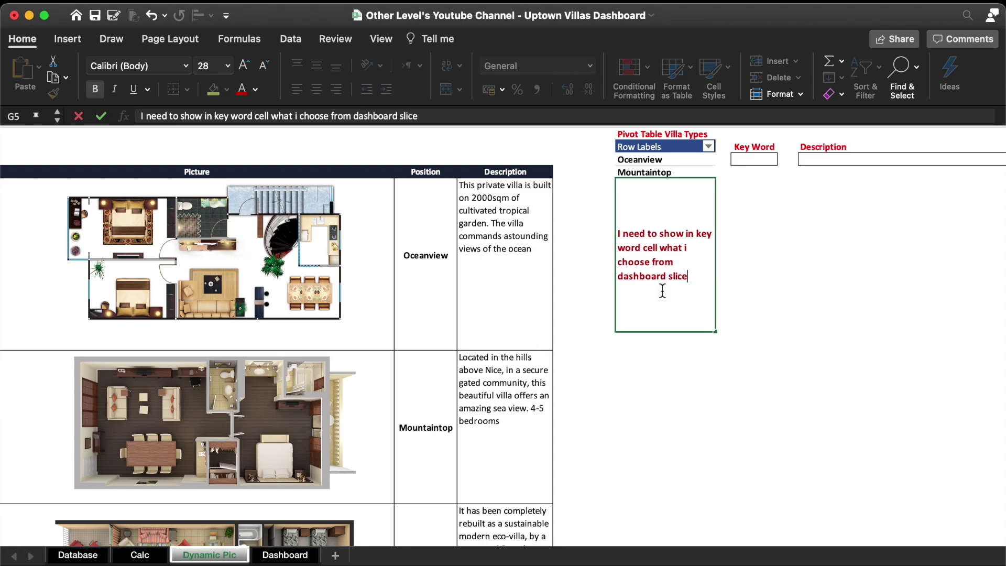
text(r)
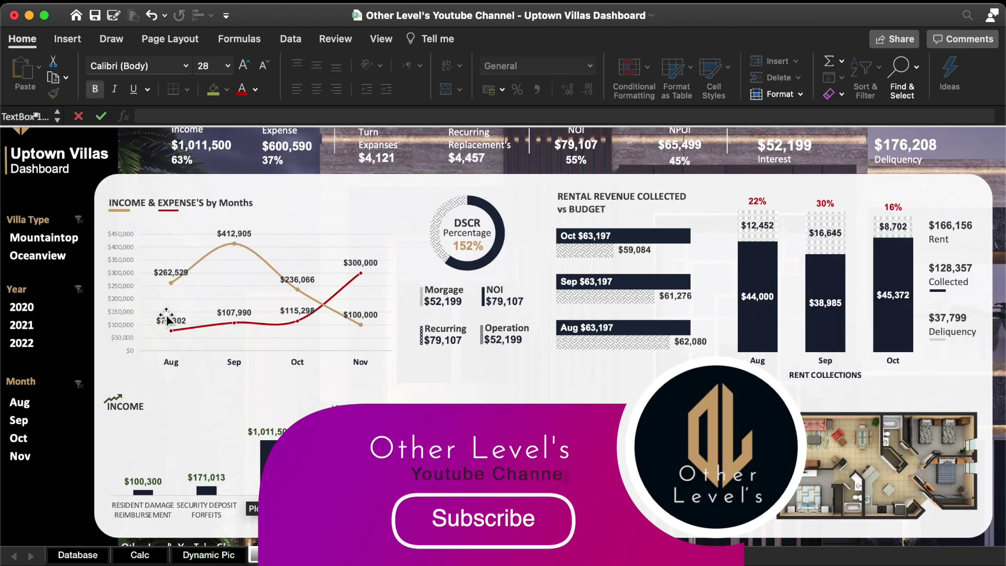
click(48, 238)
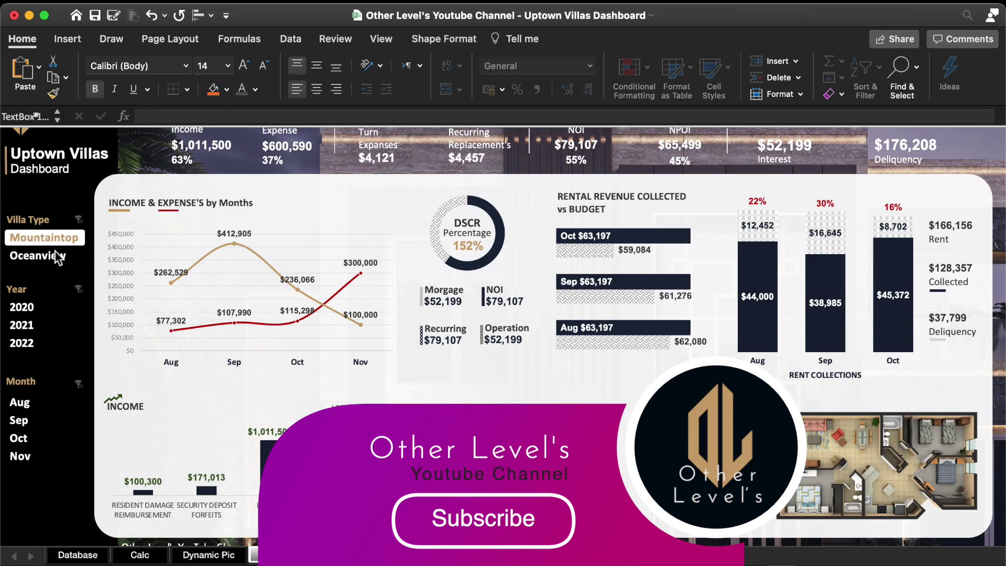
click(215, 558)
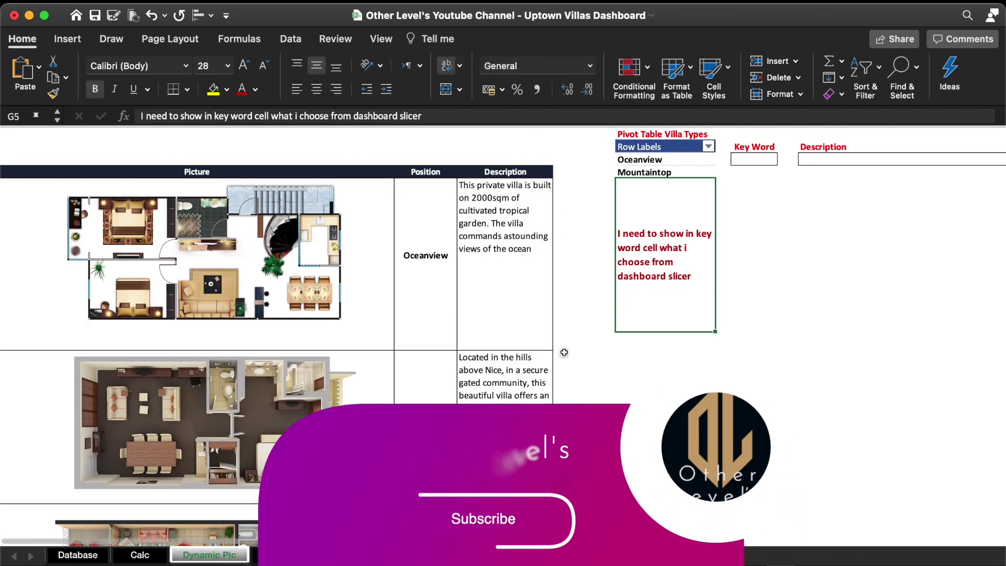
double_click(705, 281)
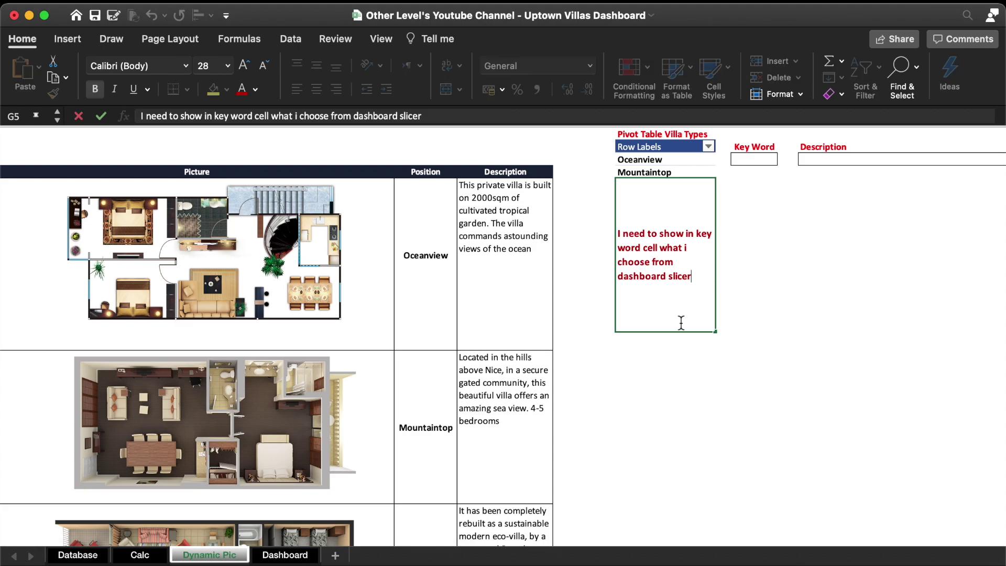
text(, and if I not choose any)
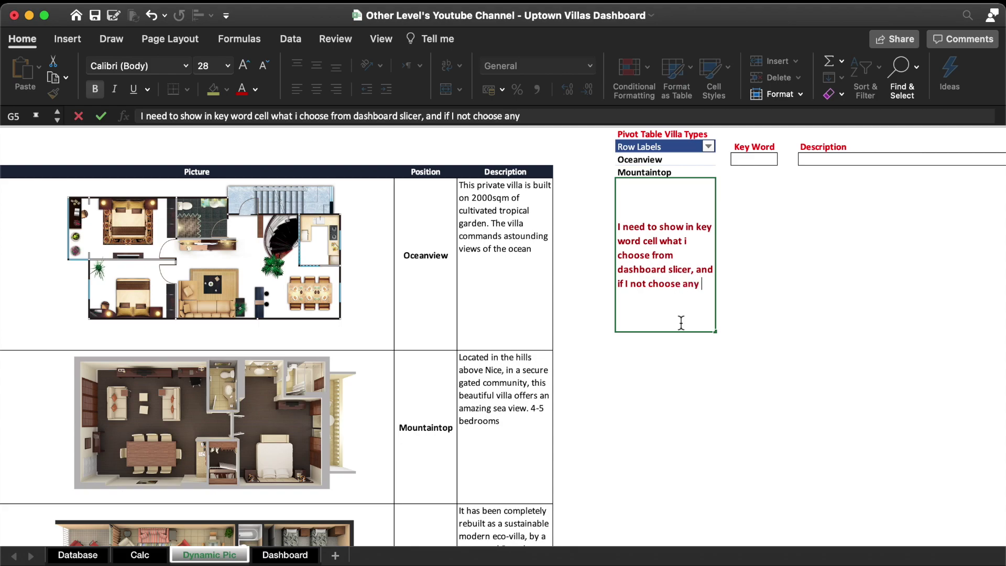
text(ne of )
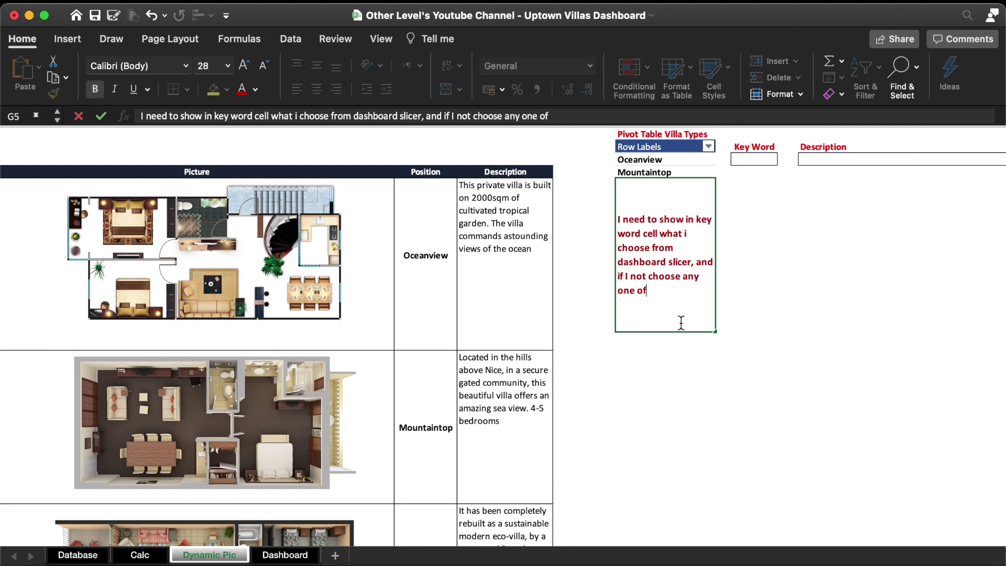
text(thses two villa)
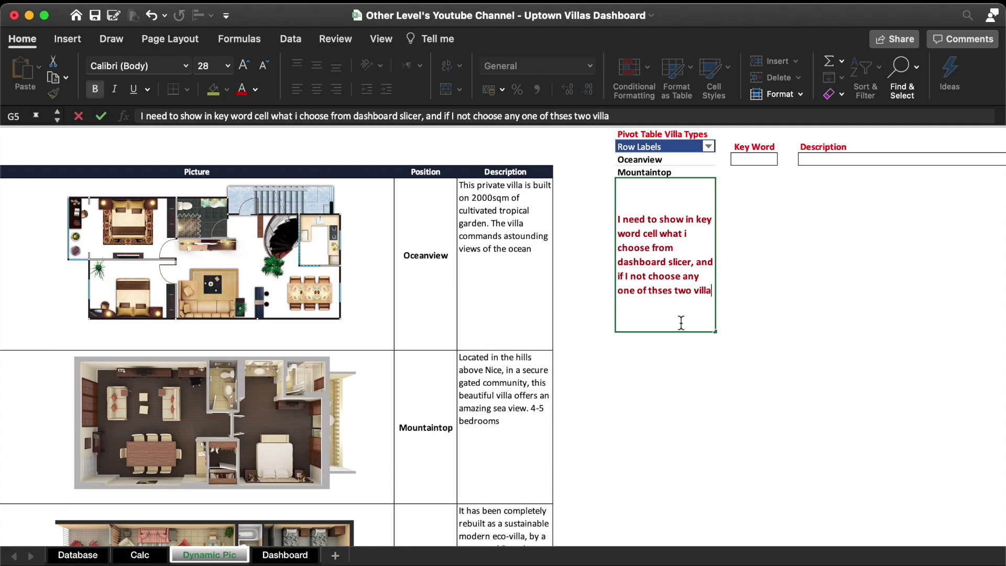
text(types)
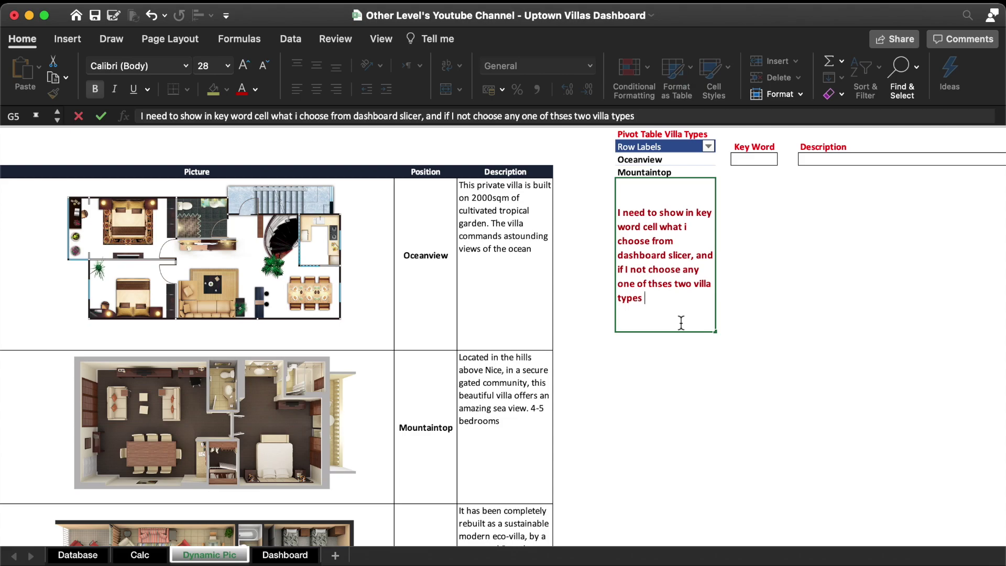
text(show)
text(then show the)
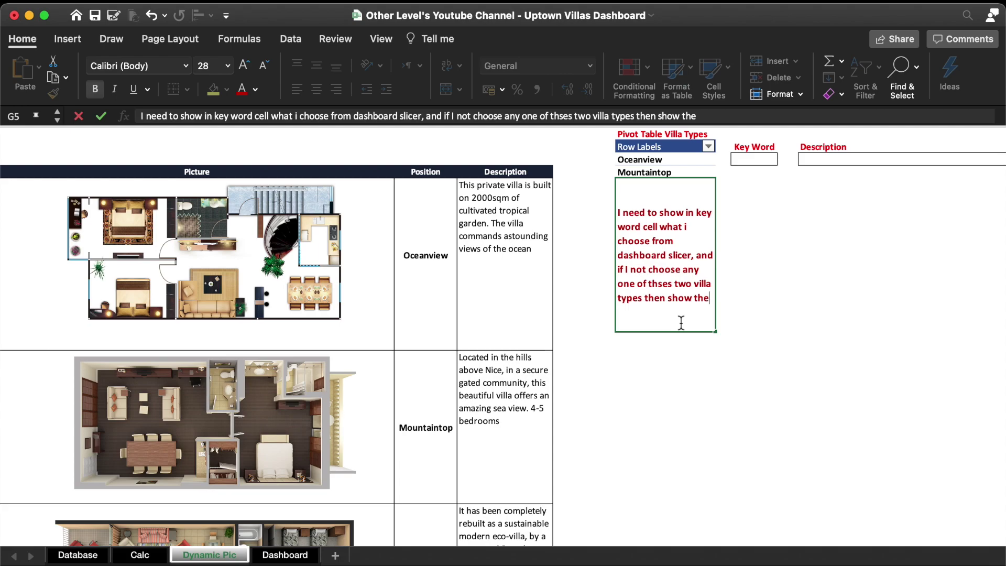
text(A vi)
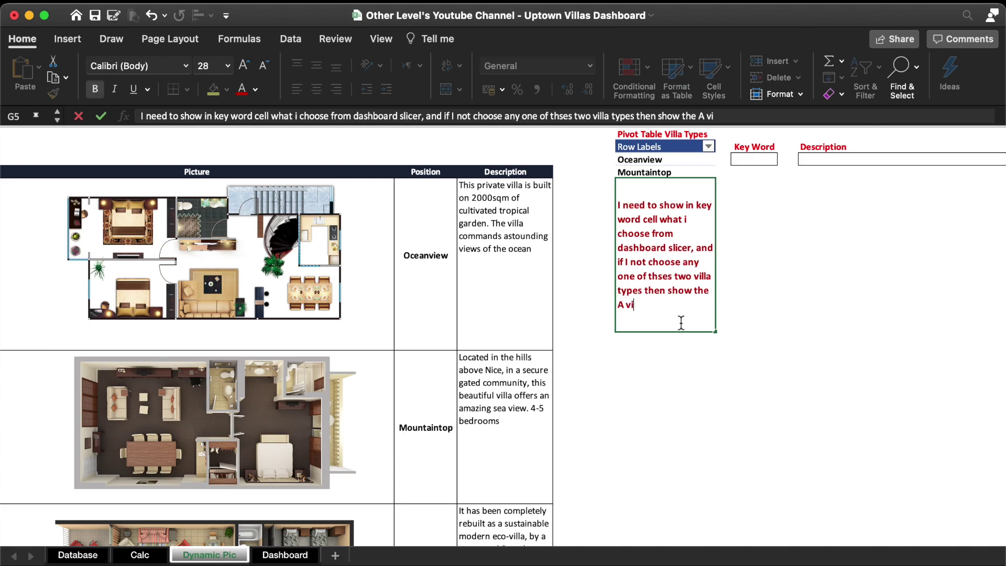
text( yoe)
text(pe)
Confirm the planning note in G5
key(Return)
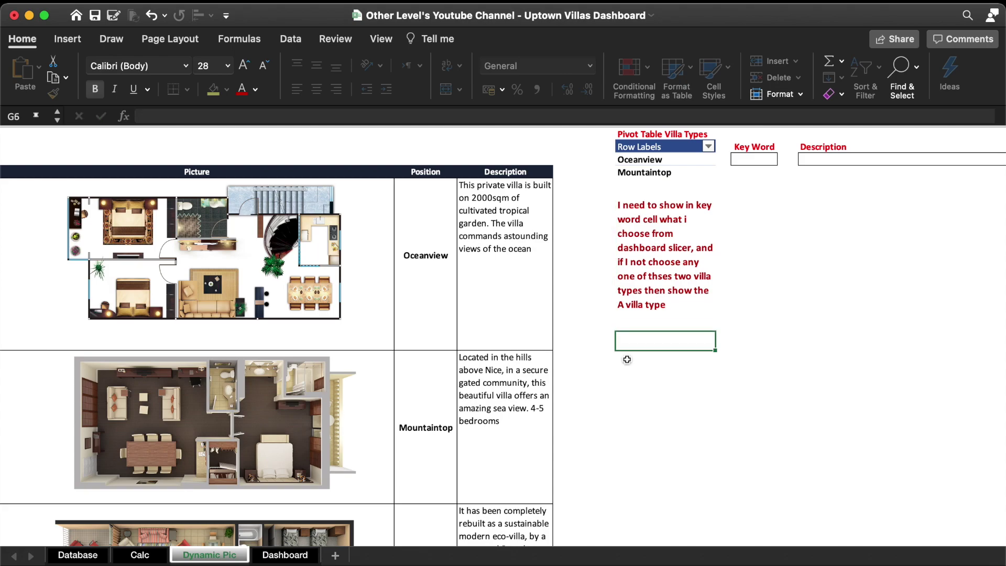
scroll(627, 360, down, 2)
scroll(627, 360, down, 4)
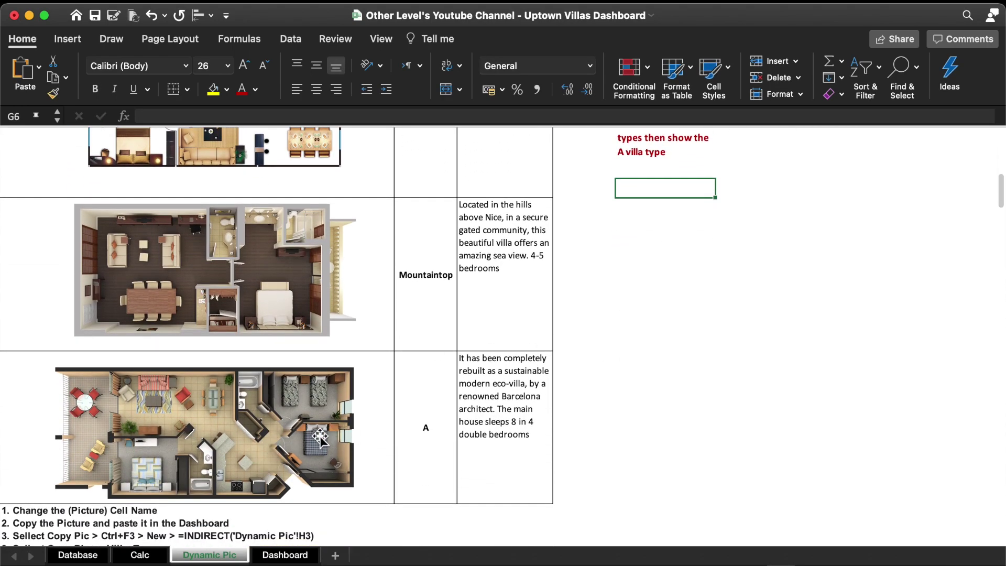
scroll(489, 403, up, 3)
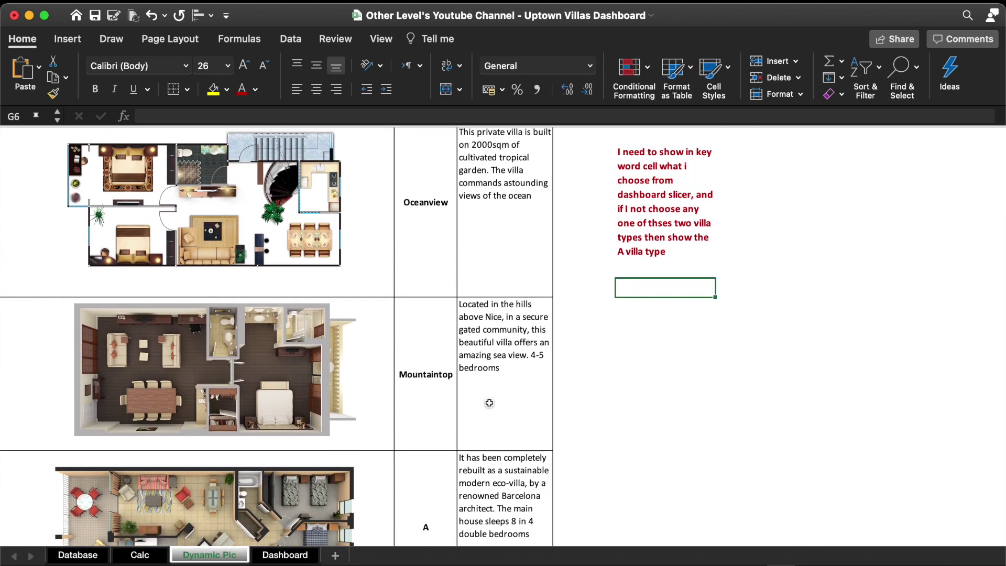
scroll(489, 403, up, 2)
Enter =IF(G4<>"","A",G3) in the Key Word cell I3
click(758, 163)
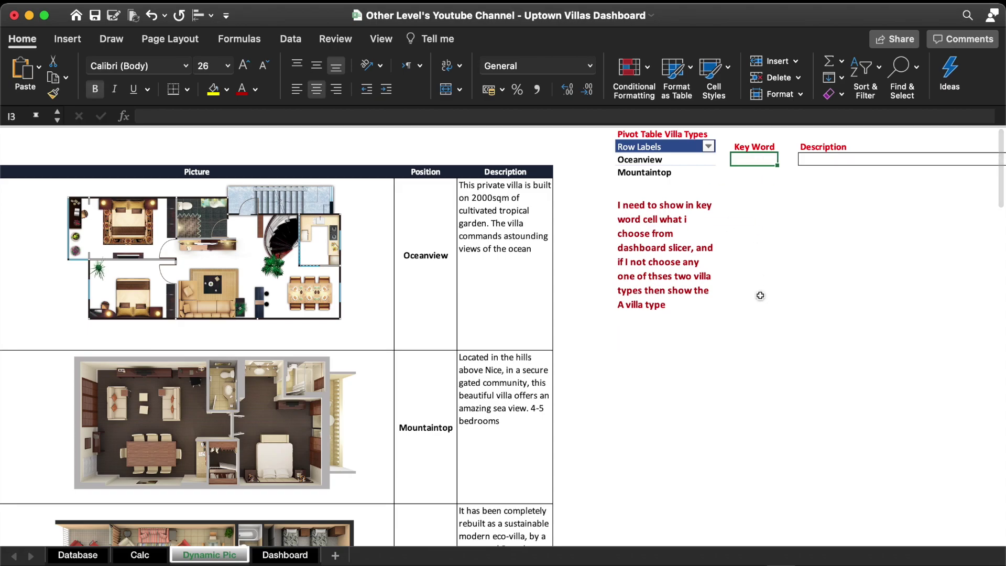
text(=if)
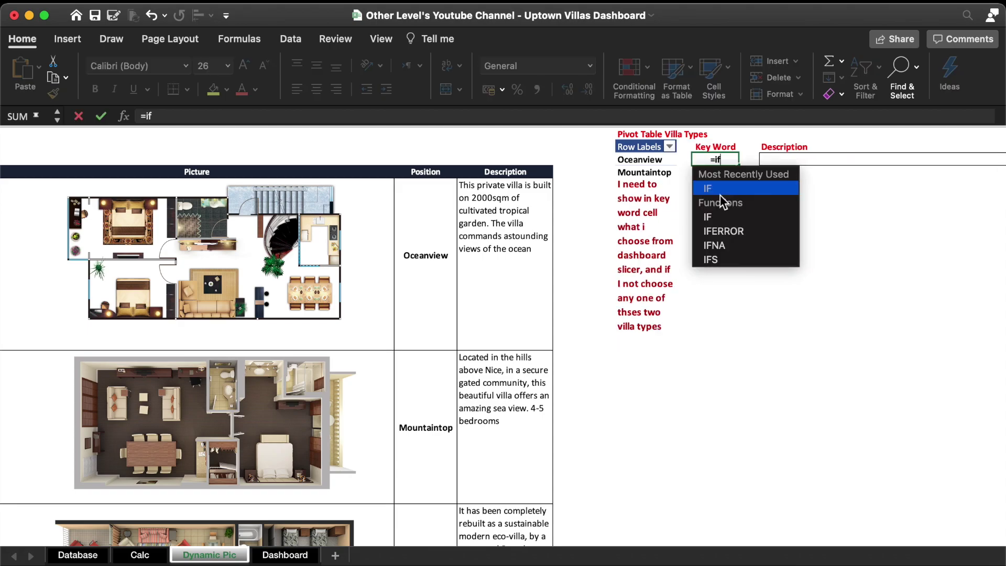
double_click(722, 195)
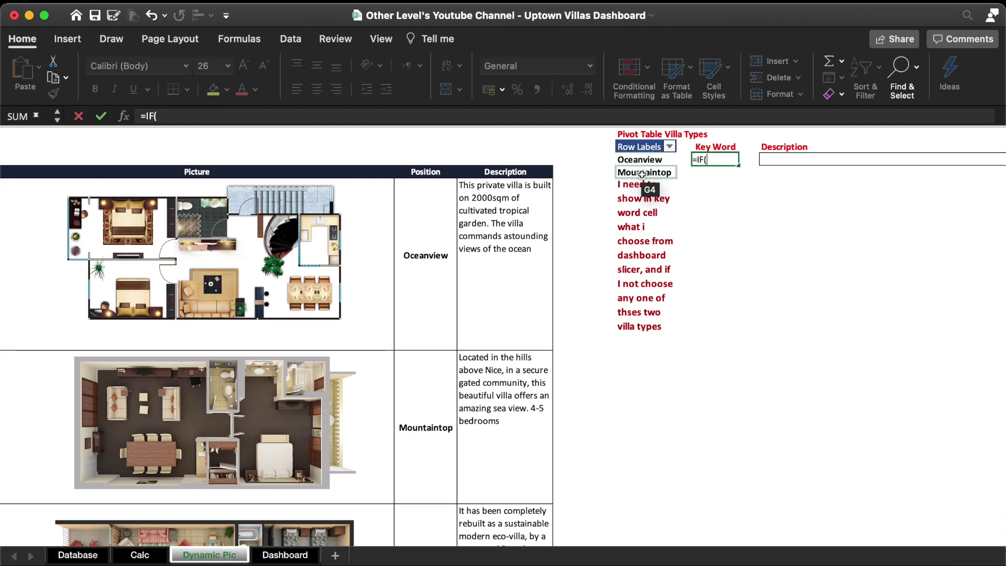
click(643, 174)
text(<>"")
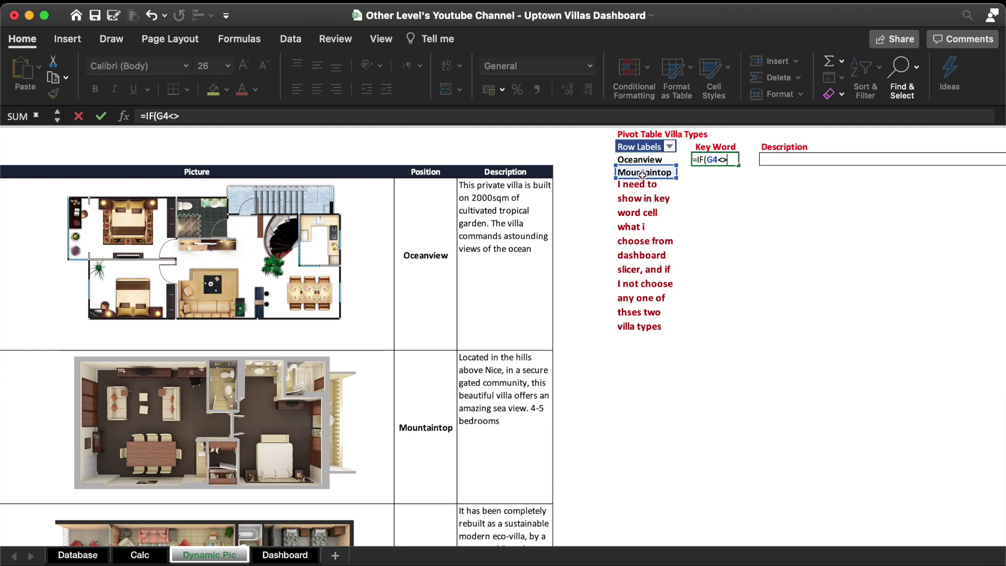
text(,"A",)
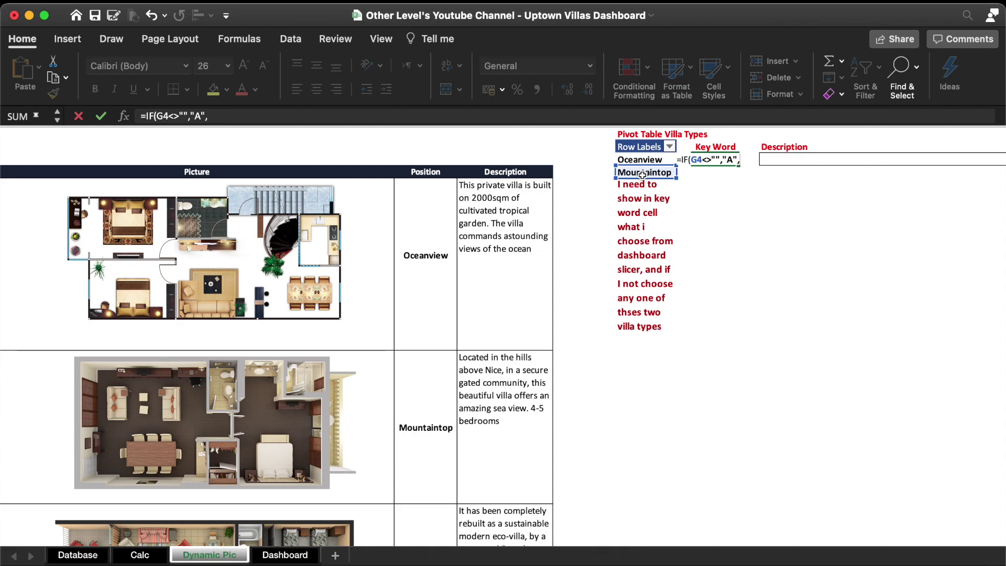
click(642, 161)
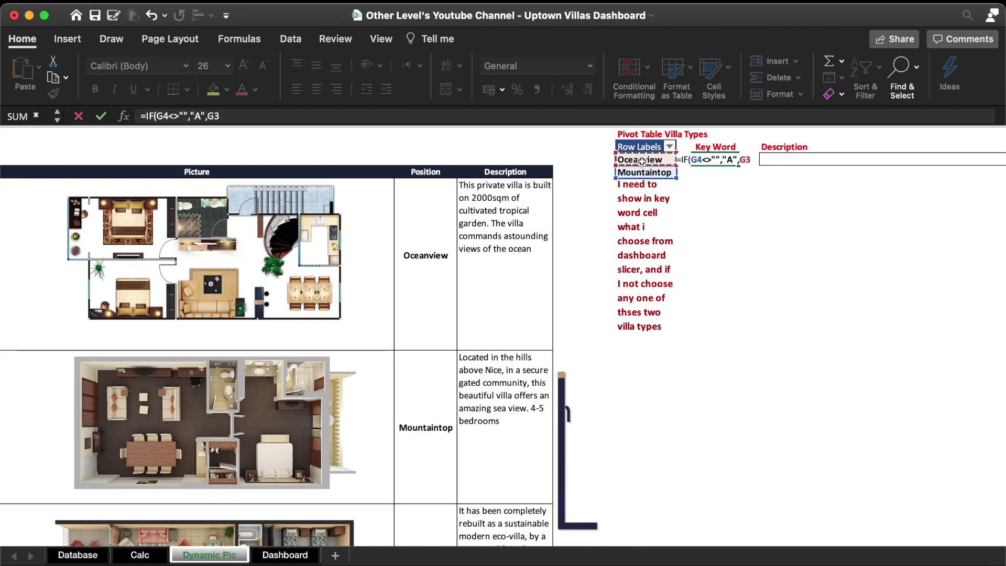
text())
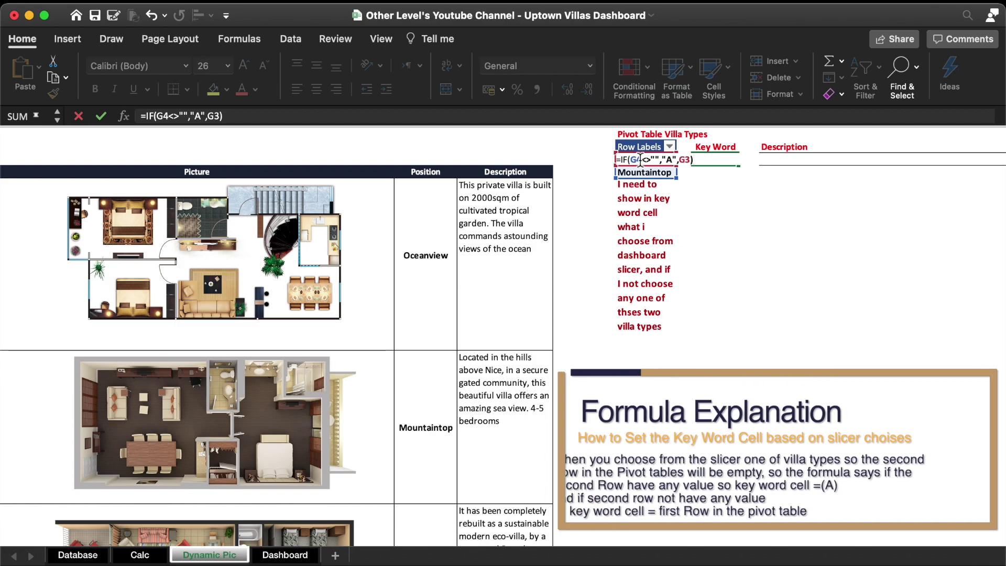
key(Return)
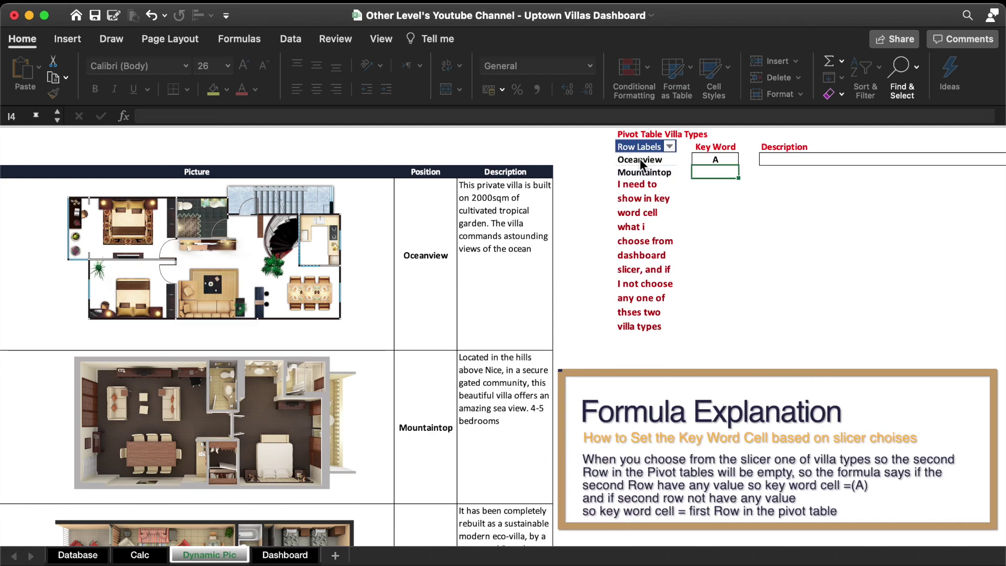
Filter the Villa Type slicer to Mountaintop, then Oceanview, checking Key Word in I3 each time
click(729, 162)
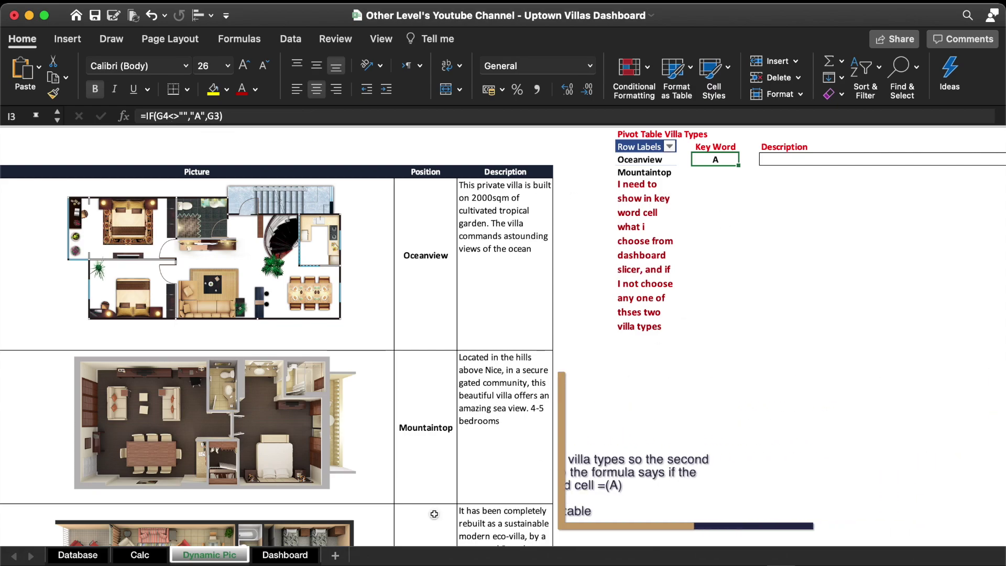
click(272, 559)
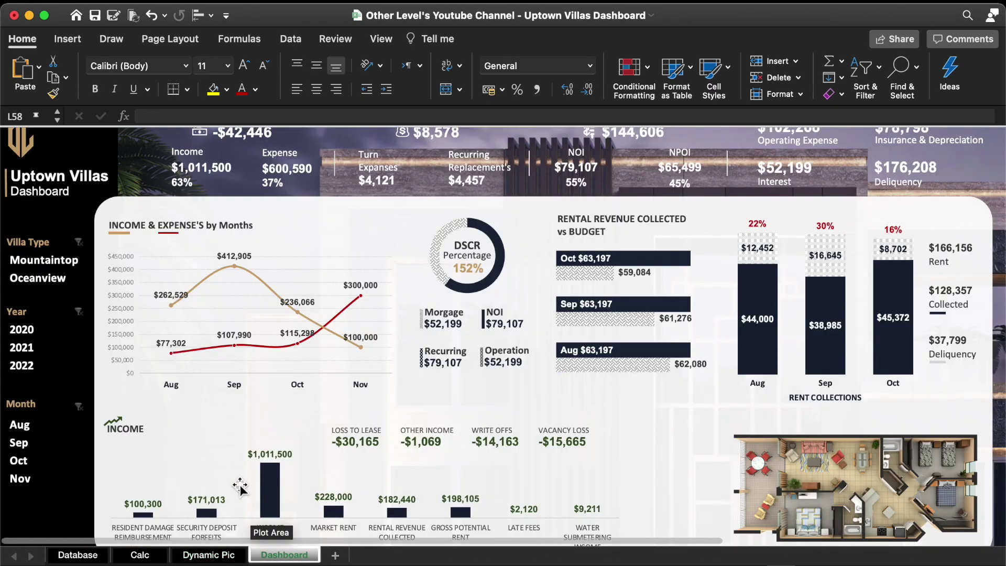
click(64, 264)
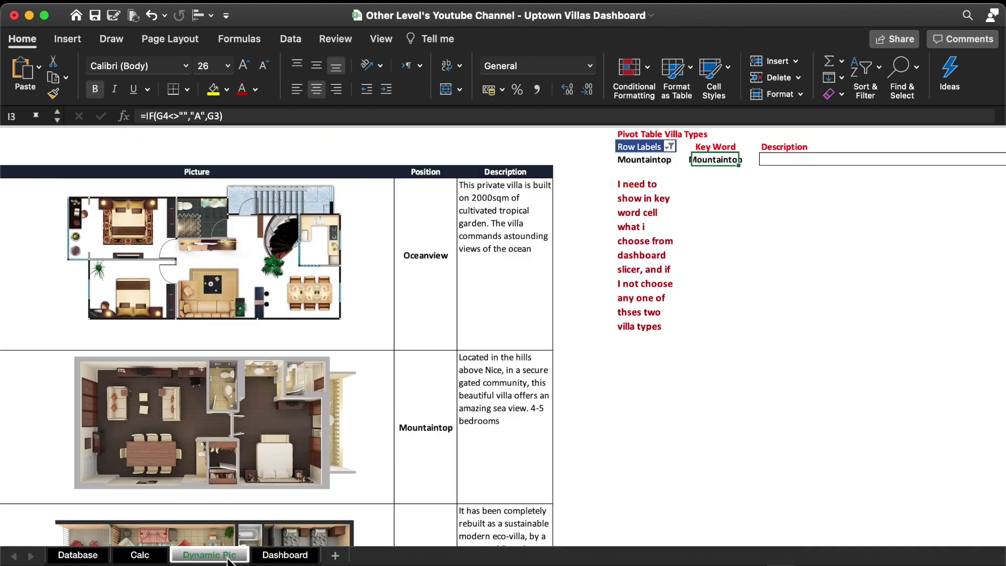
click(722, 192)
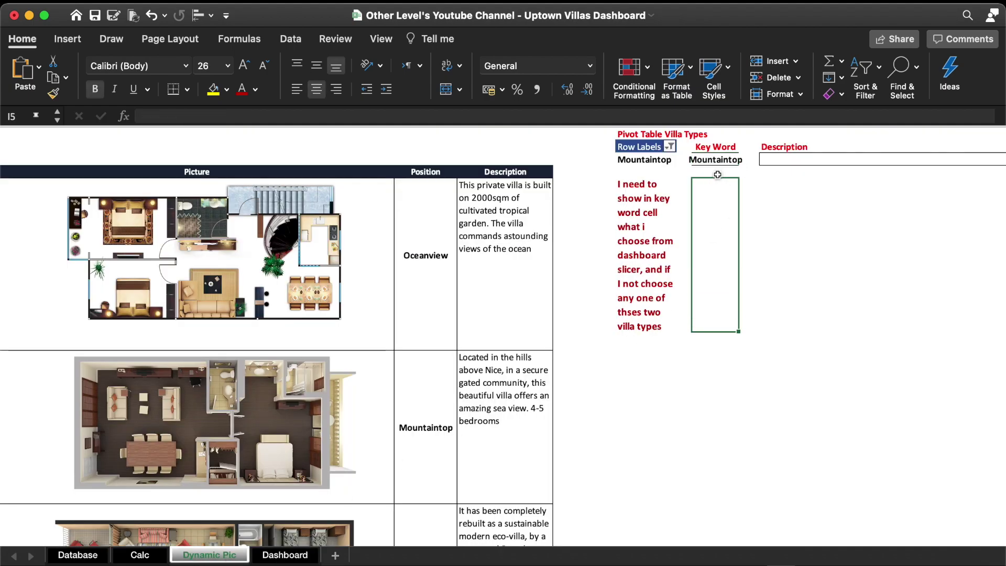
click(273, 557)
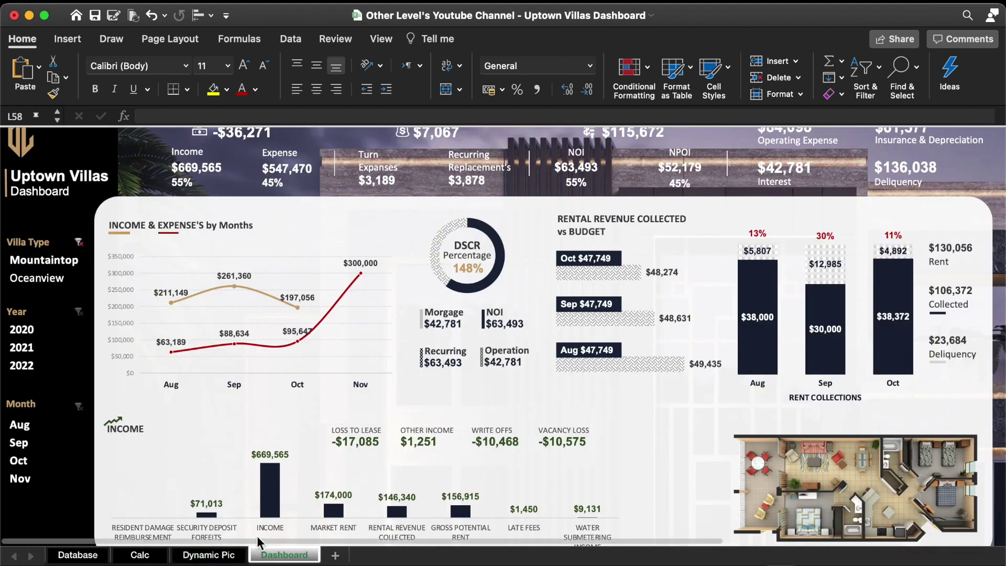
click(52, 284)
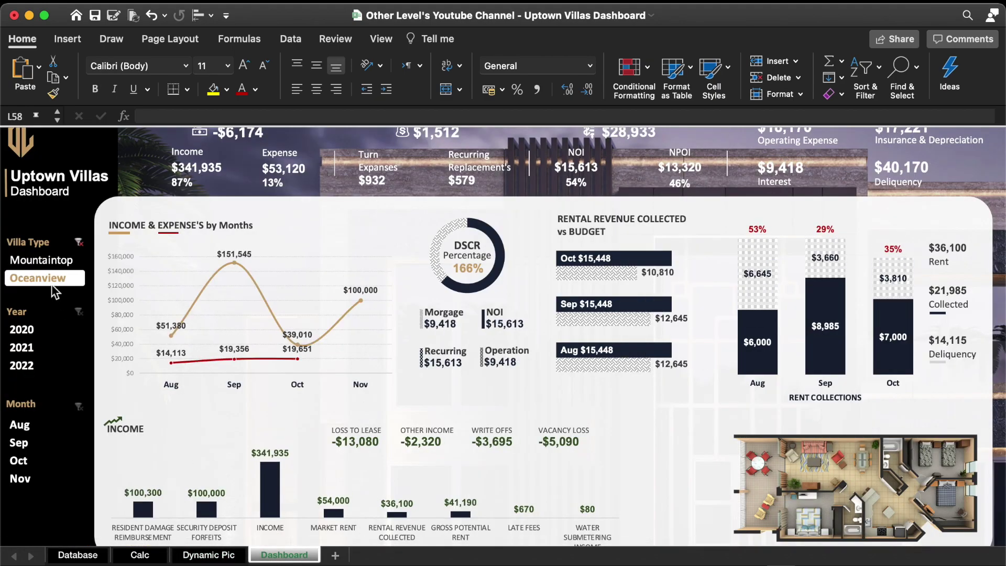
click(210, 556)
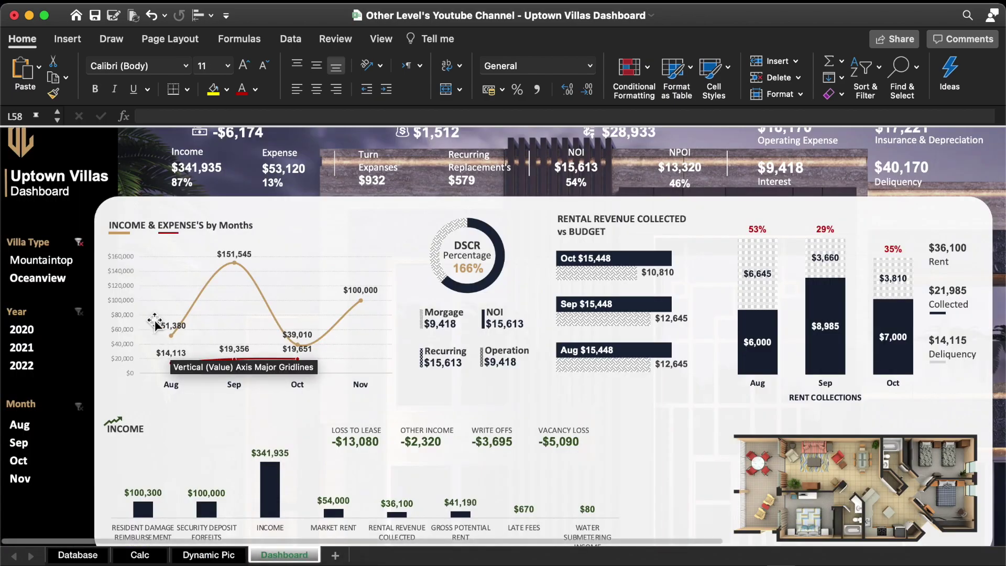
Clear the Villa Type slicer so both types are included, then return to Dynamic Pic
click(285, 555)
scroll(90, 251, down, 1)
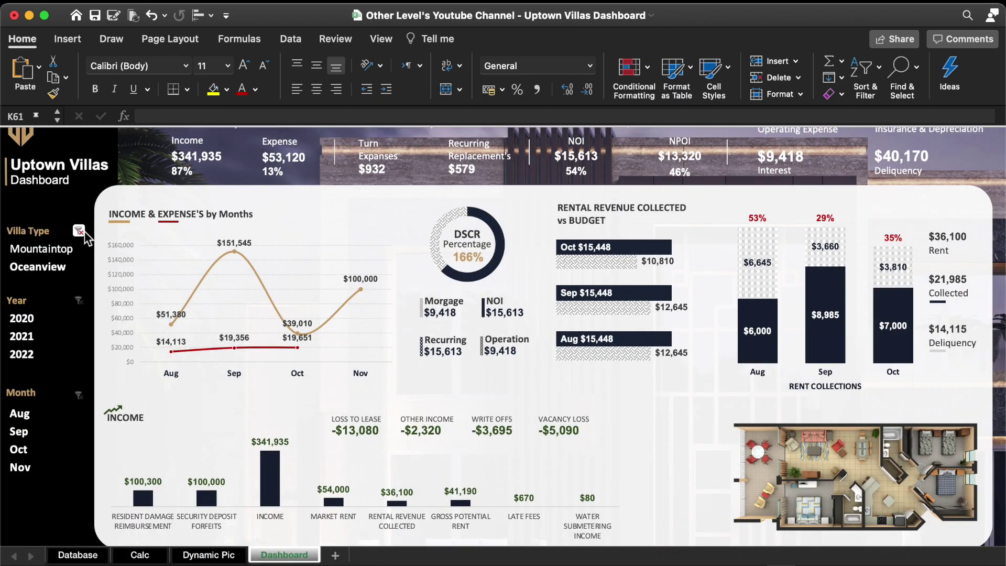
click(84, 248)
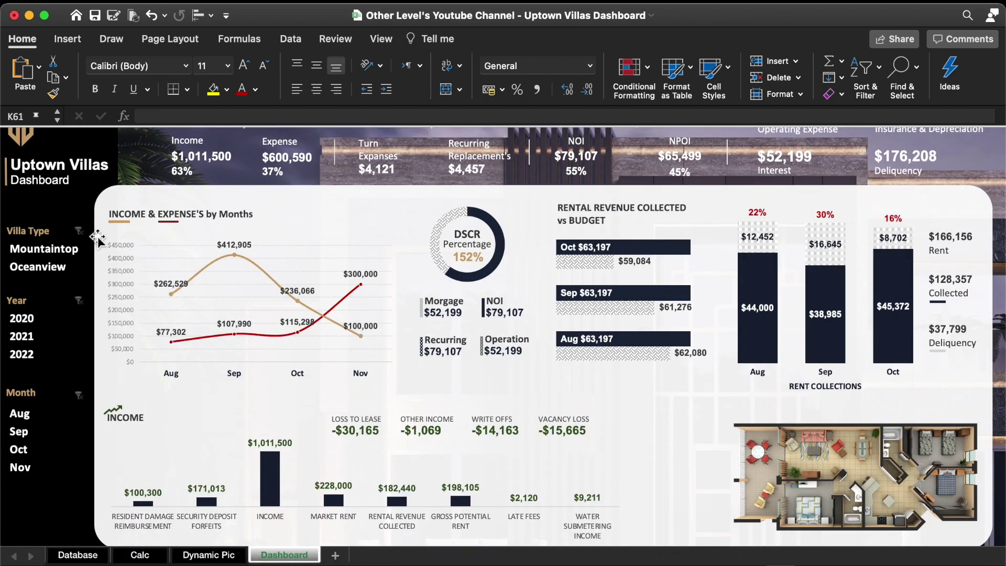
click(210, 556)
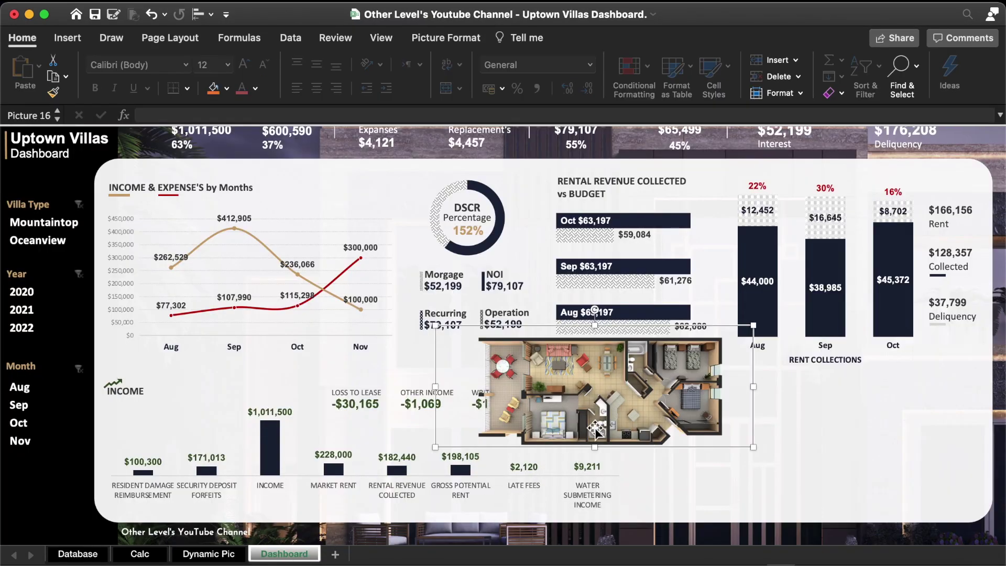
Move the floor-plan picture to the dashboard's lower right beside the income chart, then open Define Name
mouse_move(542, 370)
mouse_down()
mouse_move(765, 434)
mouse_move(791, 431)
mouse_move(783, 432)
mouse_up()
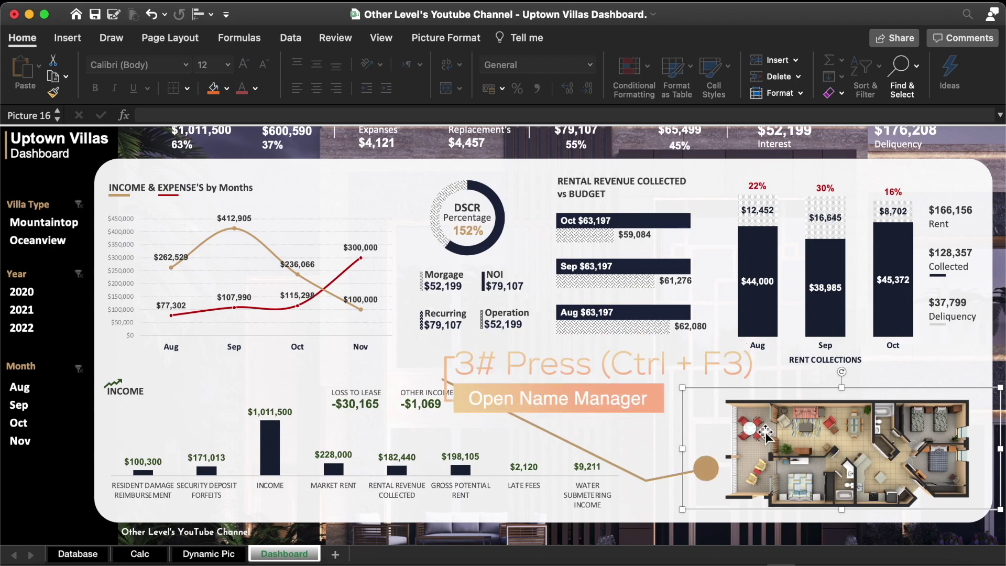
key(ctrl+F3)
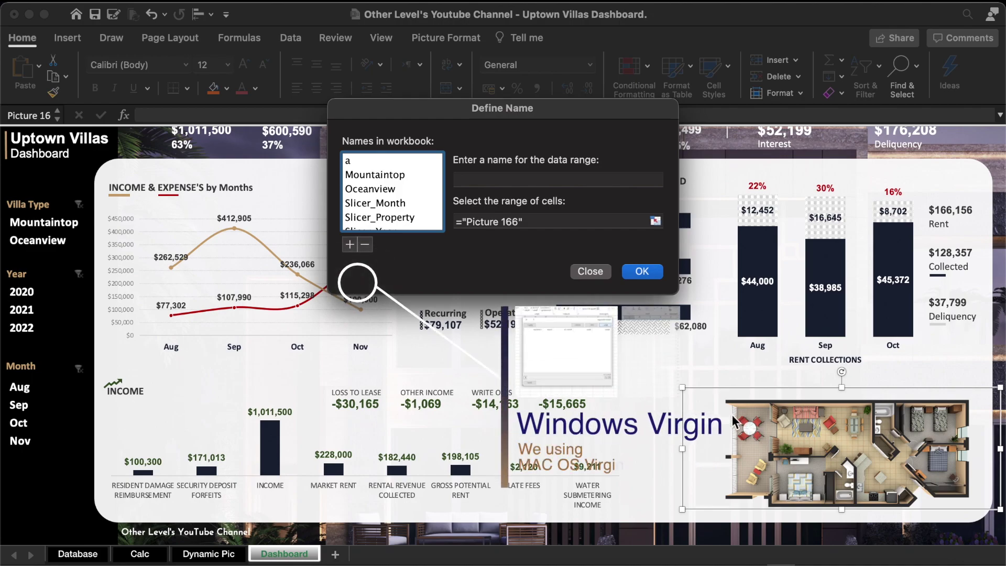
Define the name Villa_Types as =INDIRECT('Dynamic Pic'!$I$3), pointing at the Key Word cell
scroll(423, 184, down, 1)
scroll(423, 185, down, 3)
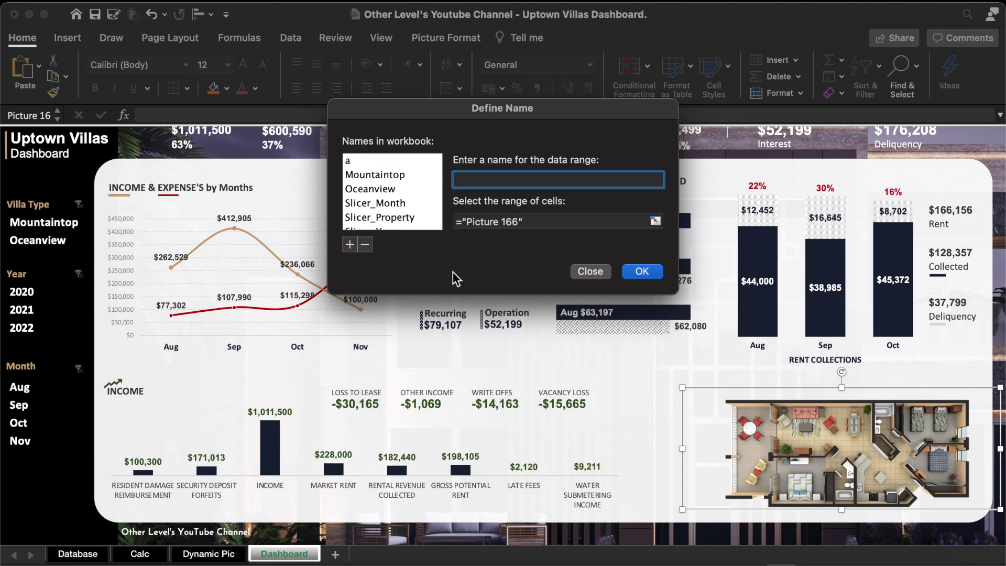
text(Villa_Types)
click(535, 223)
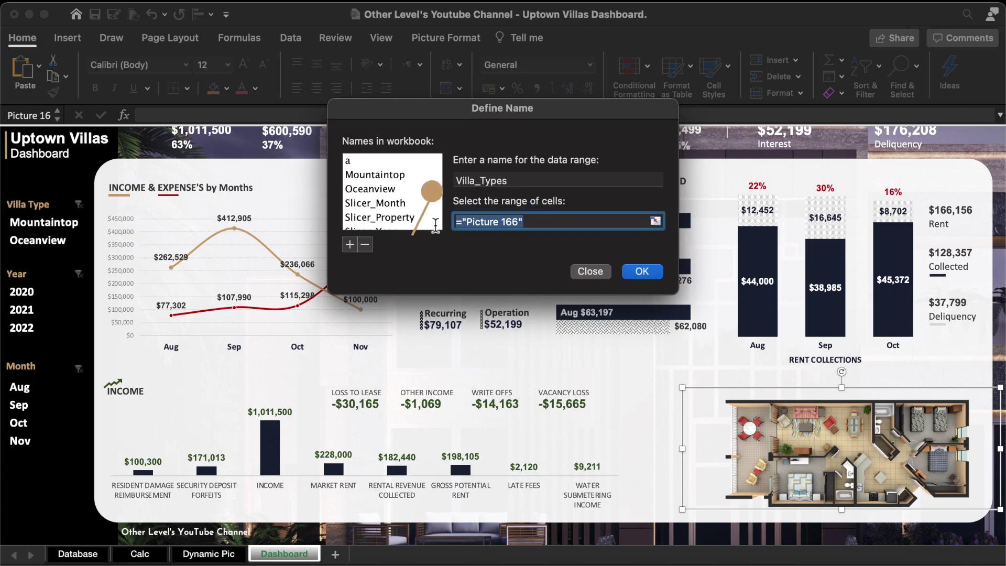
text(=INDIRECT('Dynamic Pic'!$I$3))
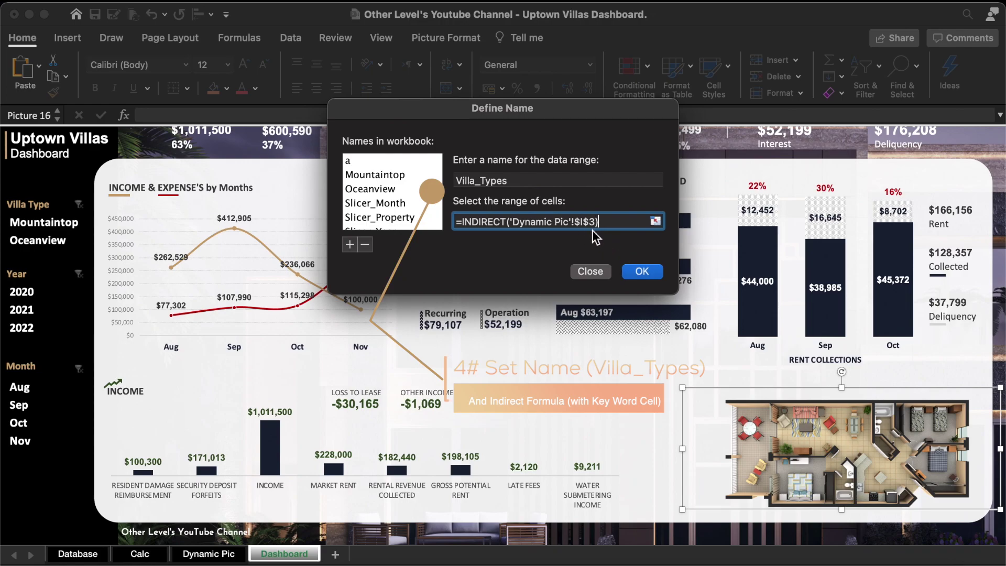
click(637, 273)
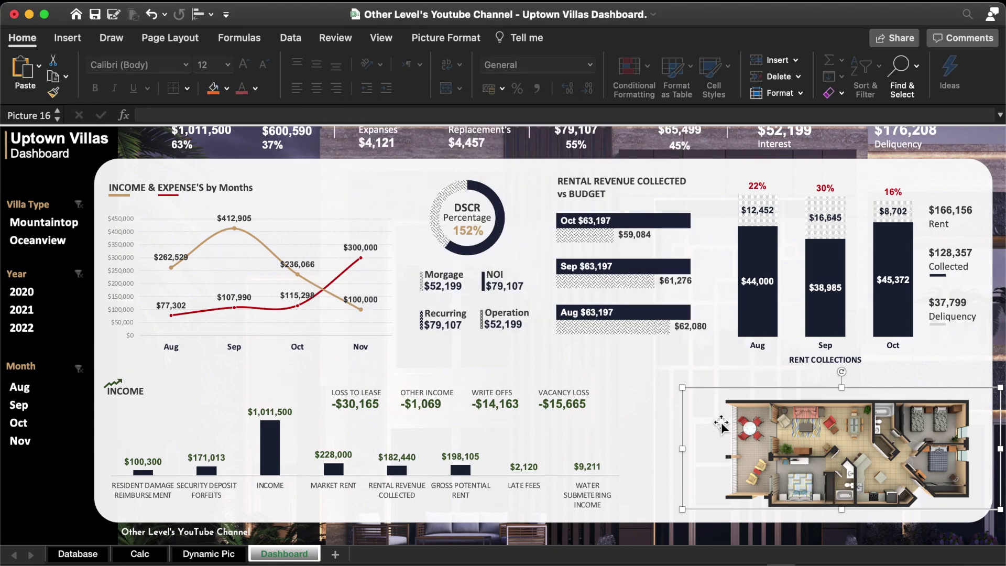
Link the floor-plan picture to =Villa_Types via the formula bar
drag(722, 425, 718, 421)
click(384, 118)
text(=)
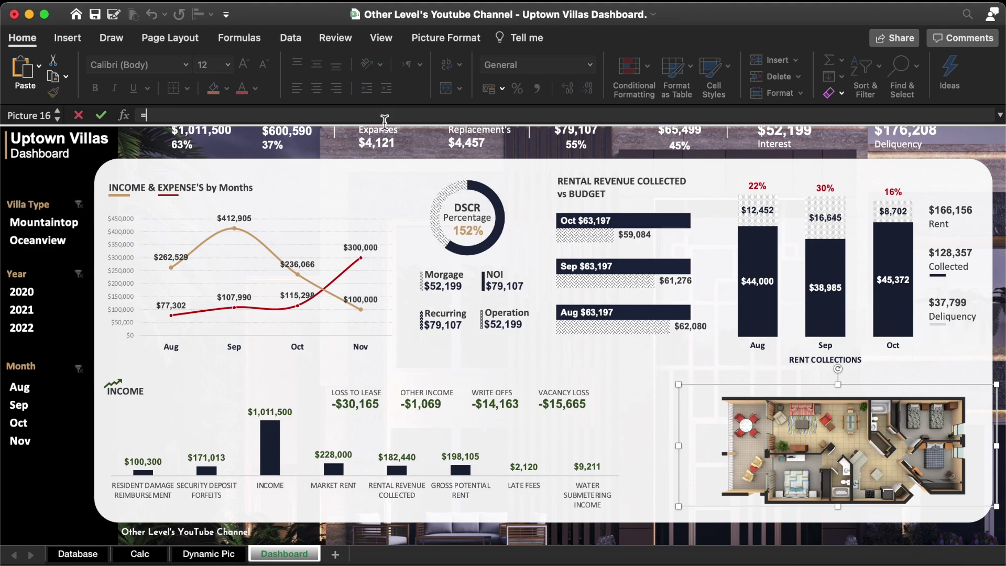
text(v)
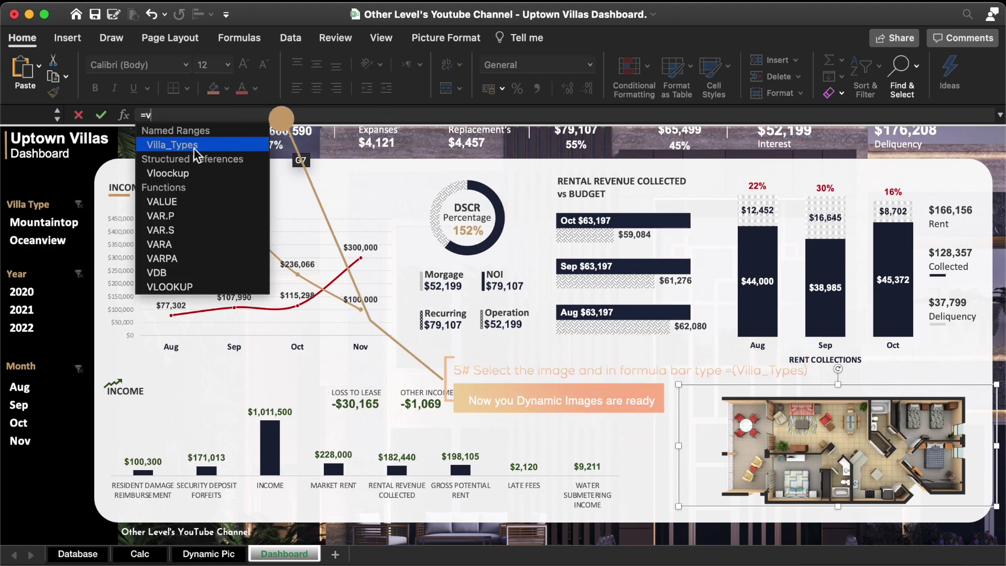
double_click(192, 146)
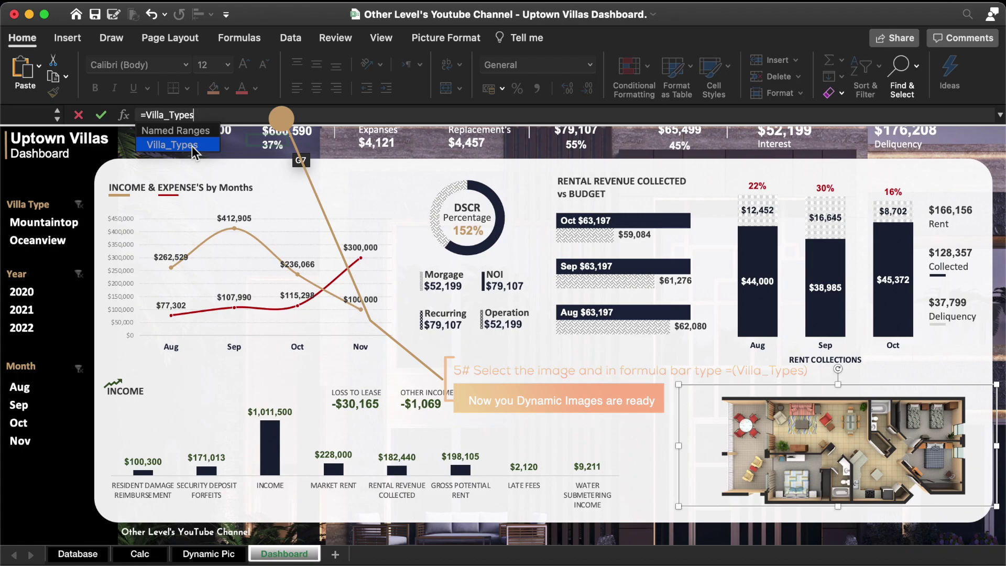
key(Return)
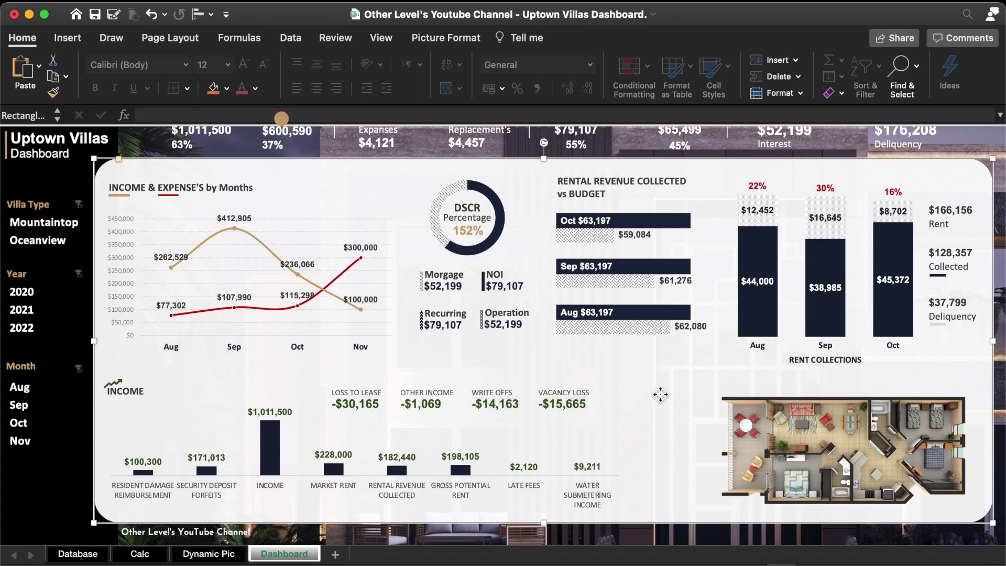
Test the picture by filtering the Villa Type slicer to Mountaintop, then clear the filter
click(638, 394)
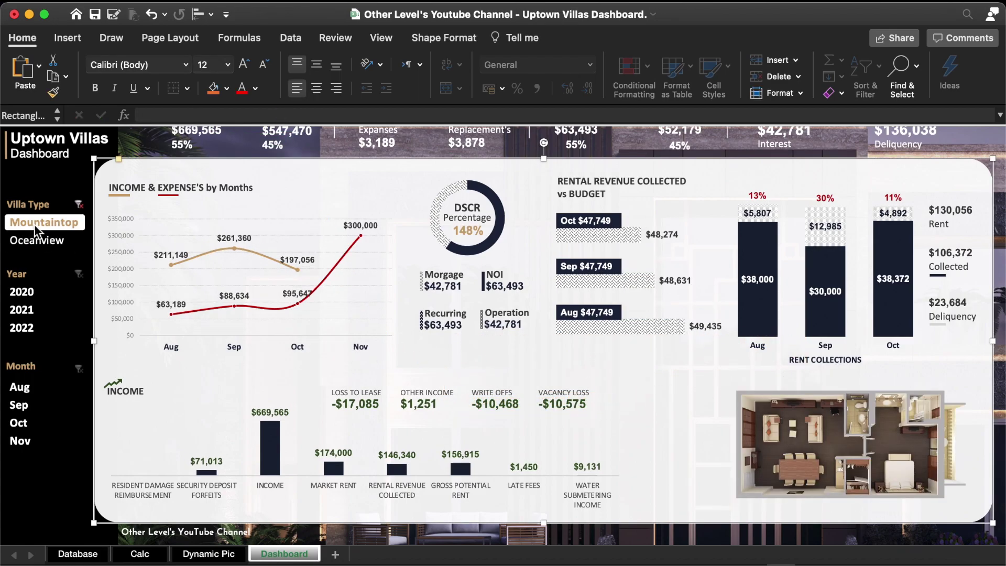
click(45, 245)
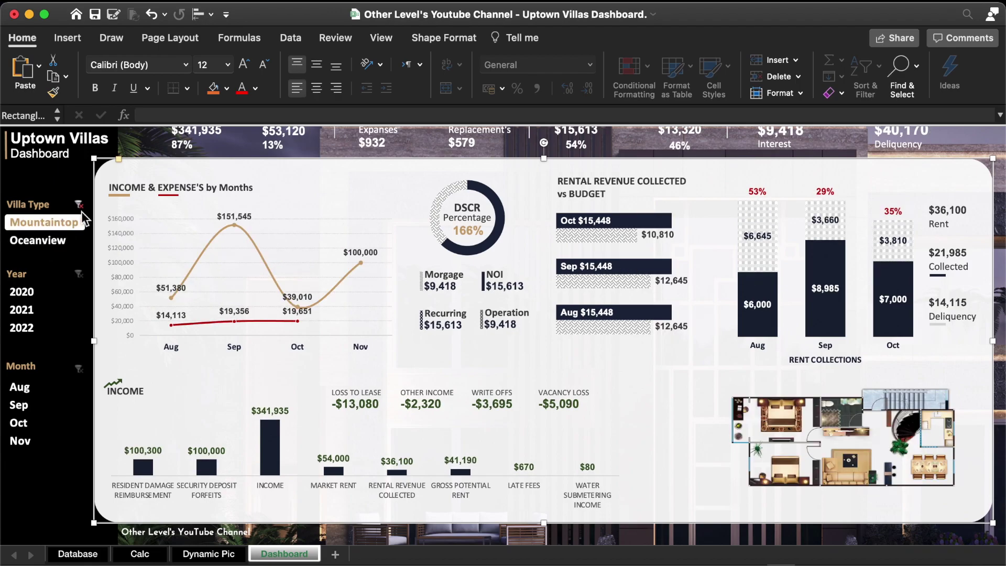
click(82, 203)
Copy the INCOME heading beside the floor plan as a one-line 'Description' text box
scroll(83, 203, up, 1)
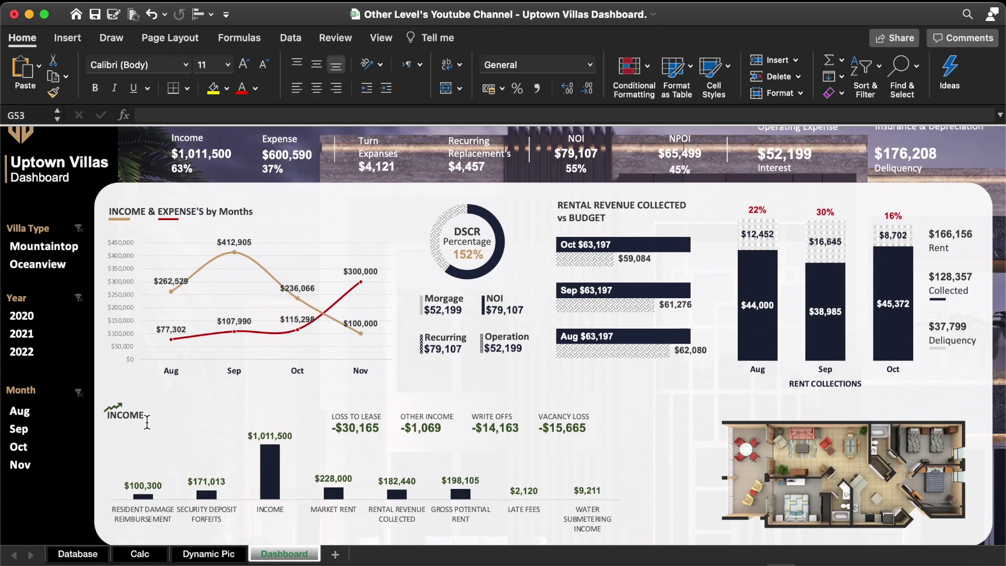
click(146, 412)
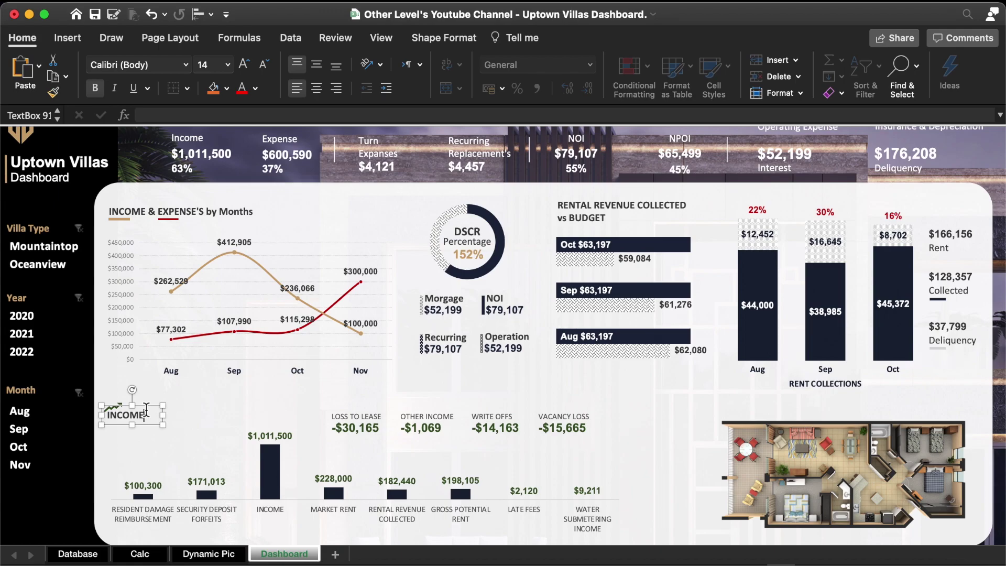
drag(150, 410, 659, 429)
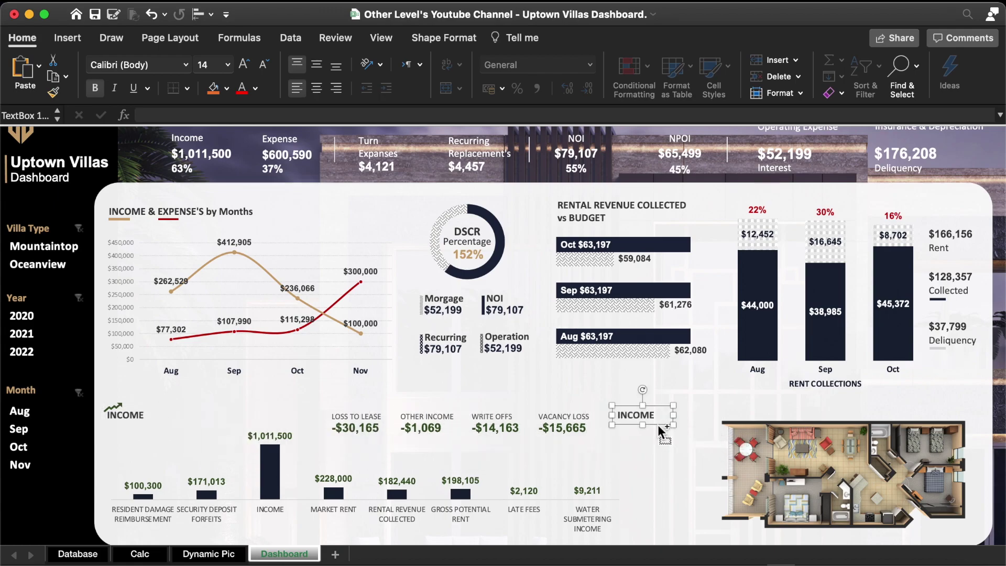
double_click(640, 416)
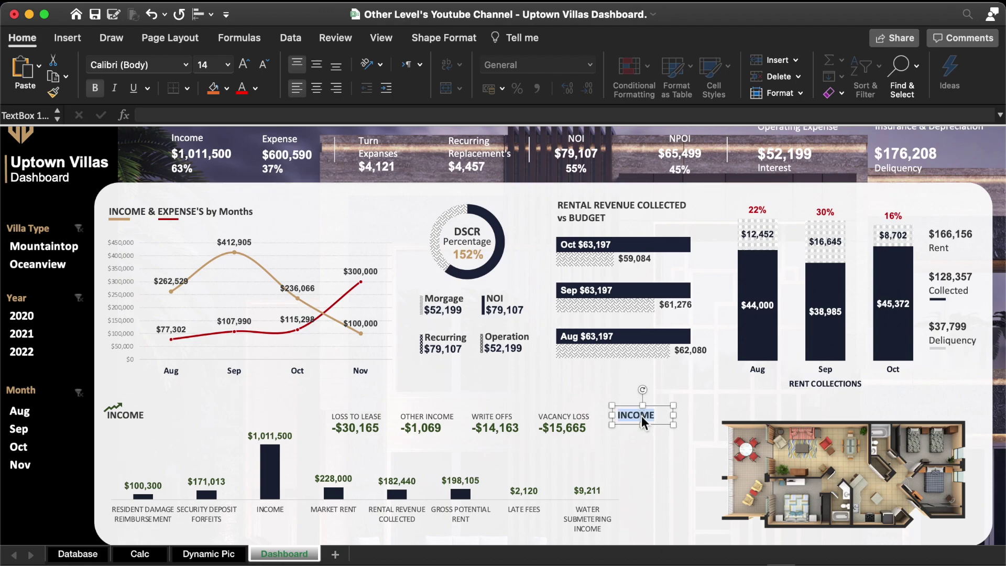
text(Description)
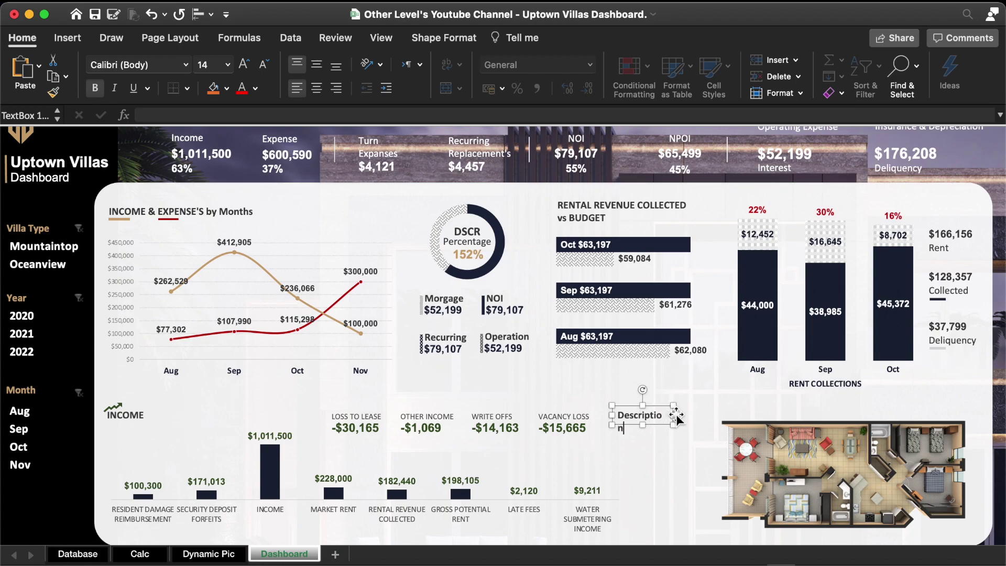
mouse_move(674, 415)
mouse_down()
mouse_move(688, 417)
mouse_move(687, 456)
mouse_up()
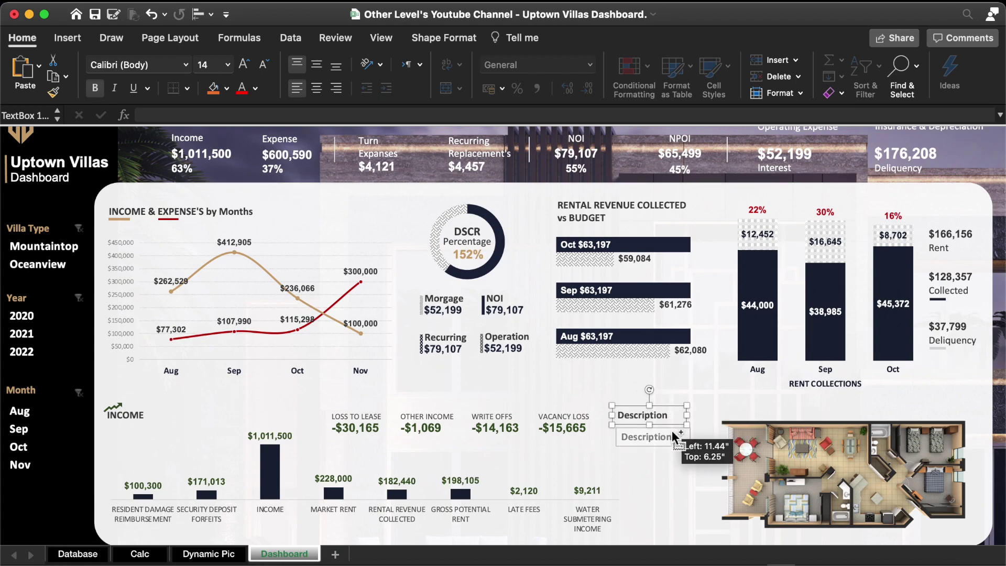
click(320, 115)
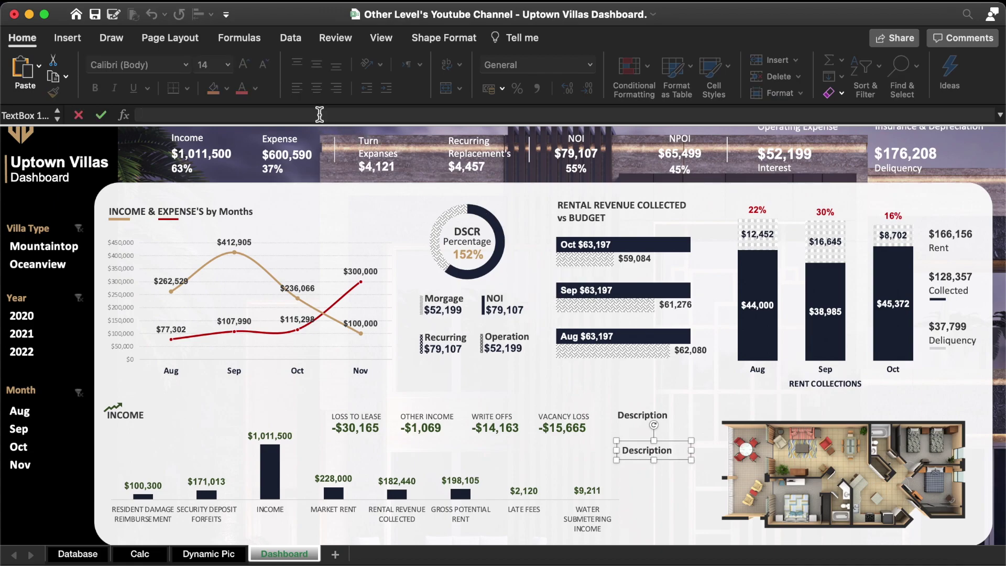
Link the Description text box to ='Dynamic Pic'!J3
text(=)
click(209, 554)
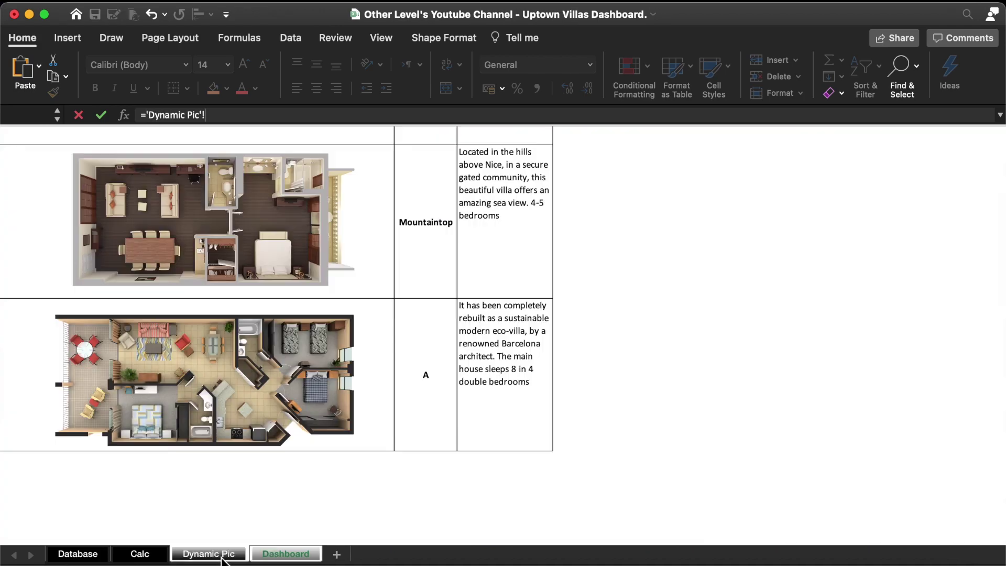
scroll(682, 236, up, 5)
scroll(704, 260, down, 1)
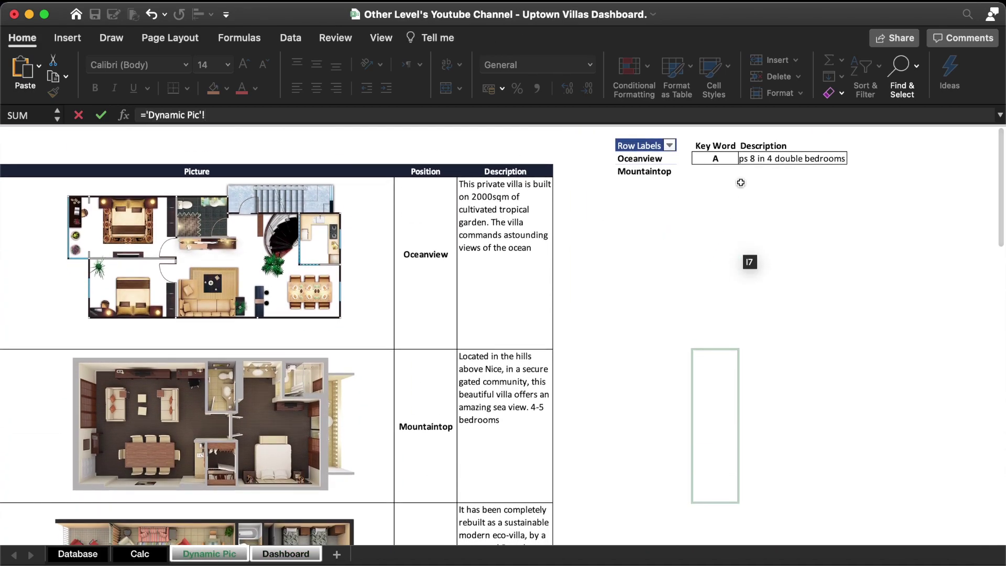
click(772, 160)
key(Return)
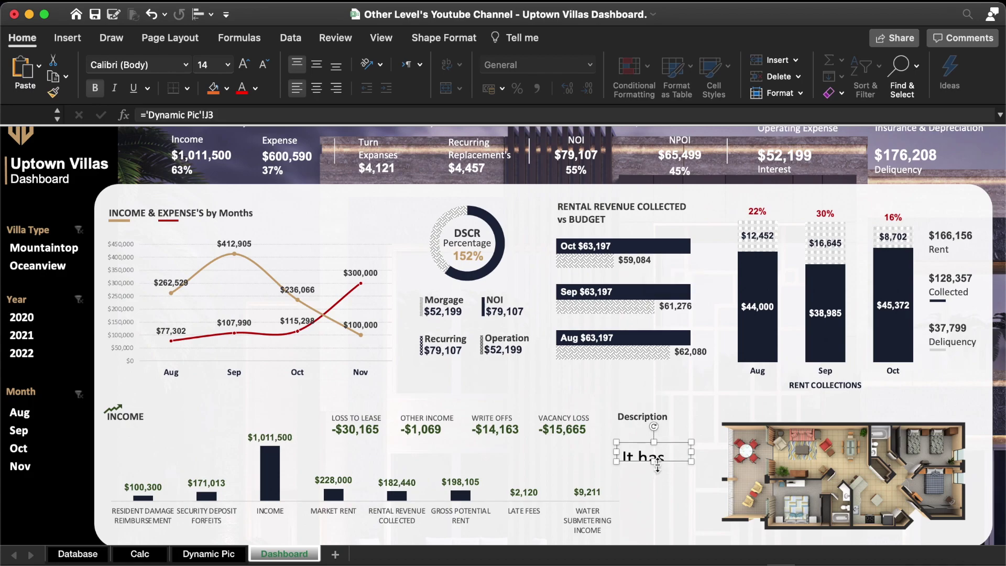
Make the description text 10.5 pt grey and resize the box under the Description heading
drag(654, 461, 655, 524)
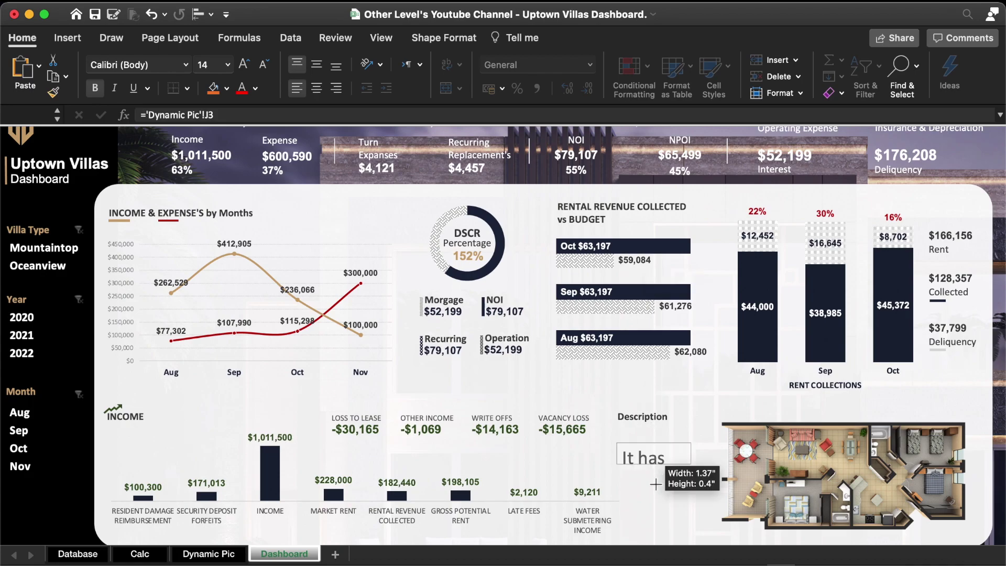
click(244, 64)
click(244, 64)
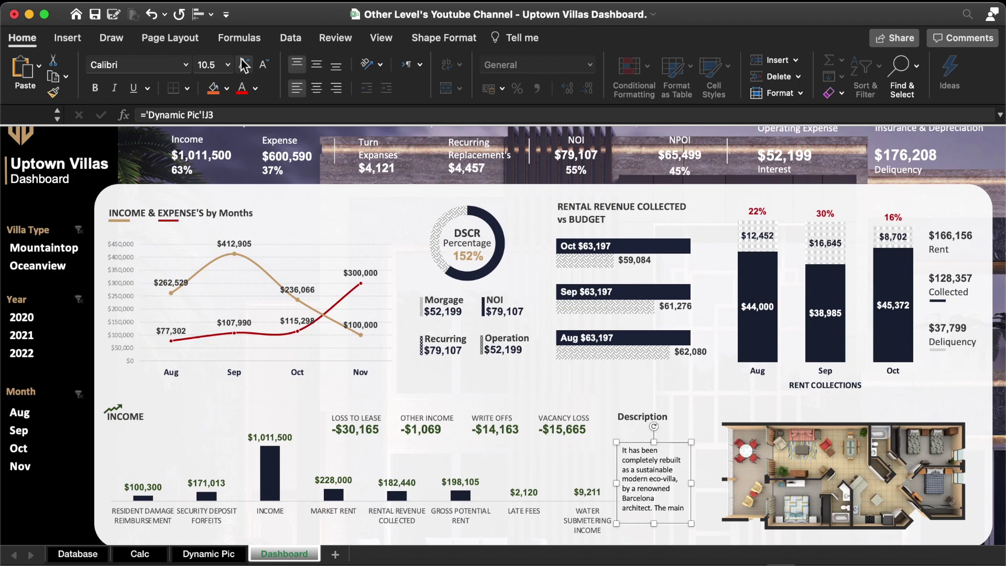
click(256, 88)
click(260, 196)
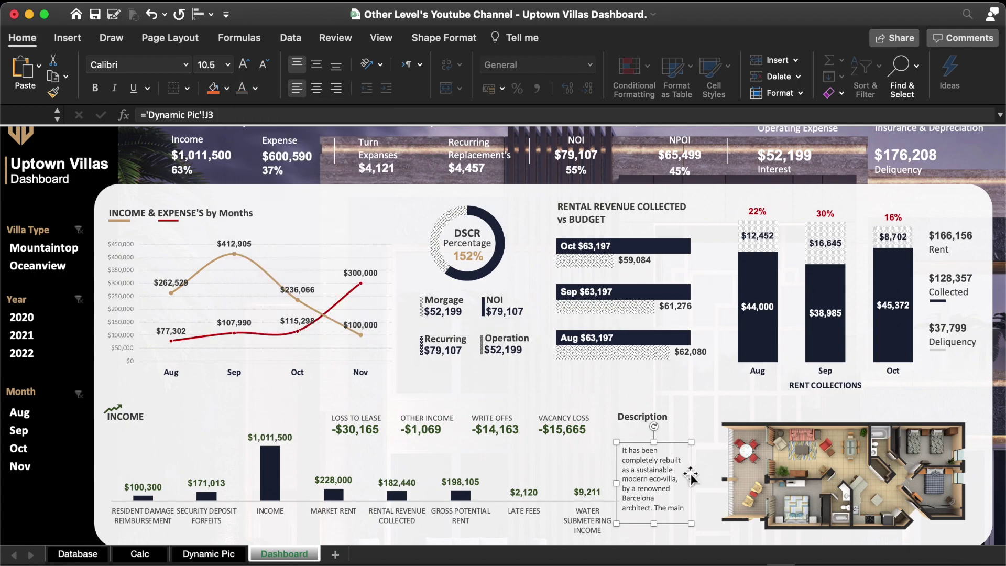
drag(667, 430, 664, 427)
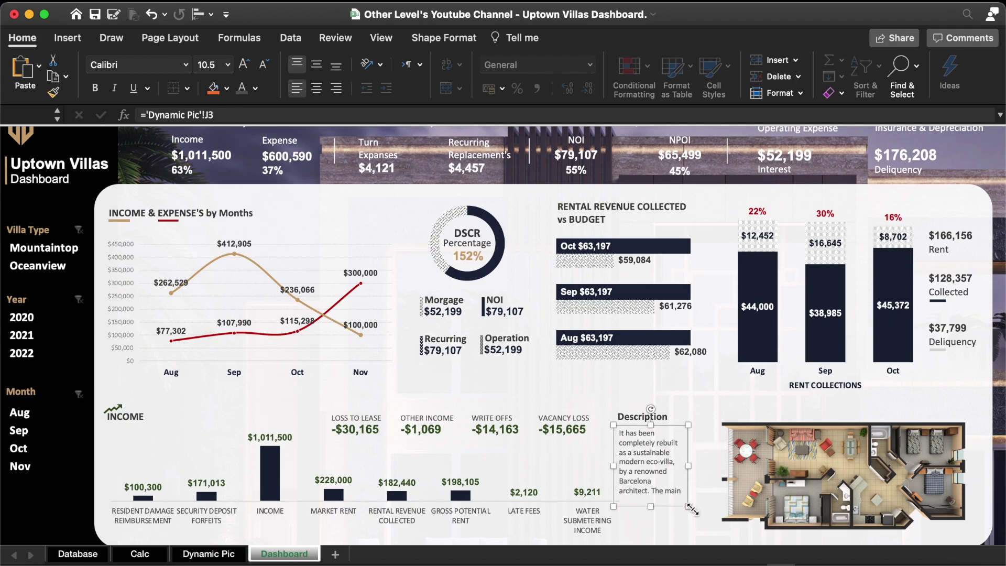
drag(691, 502, 703, 517)
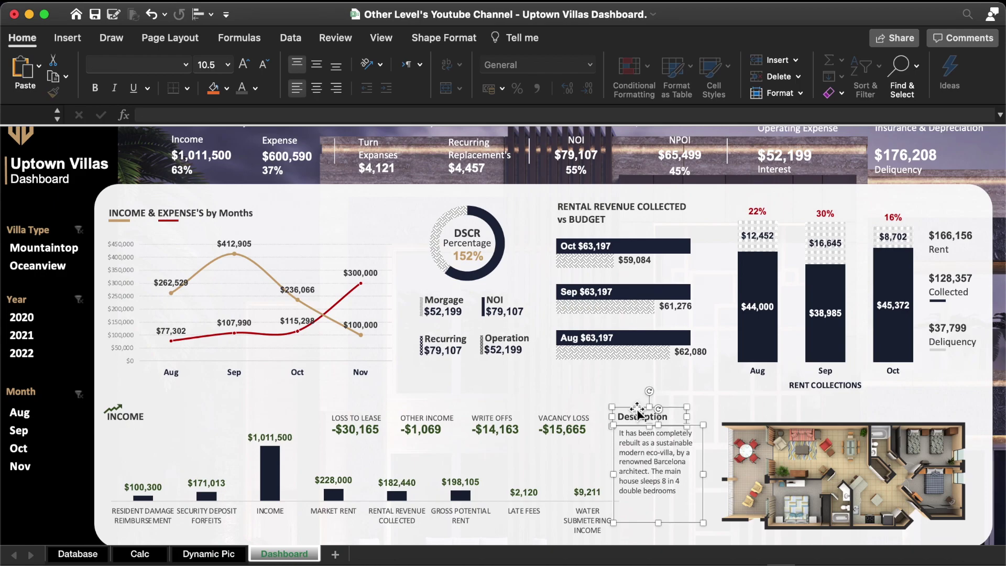
key(ctrl+bracketleft)
Enter =VLOOKUP(I3,D5:E8,2,0) in J3 to return the Key Word's description
text(=)
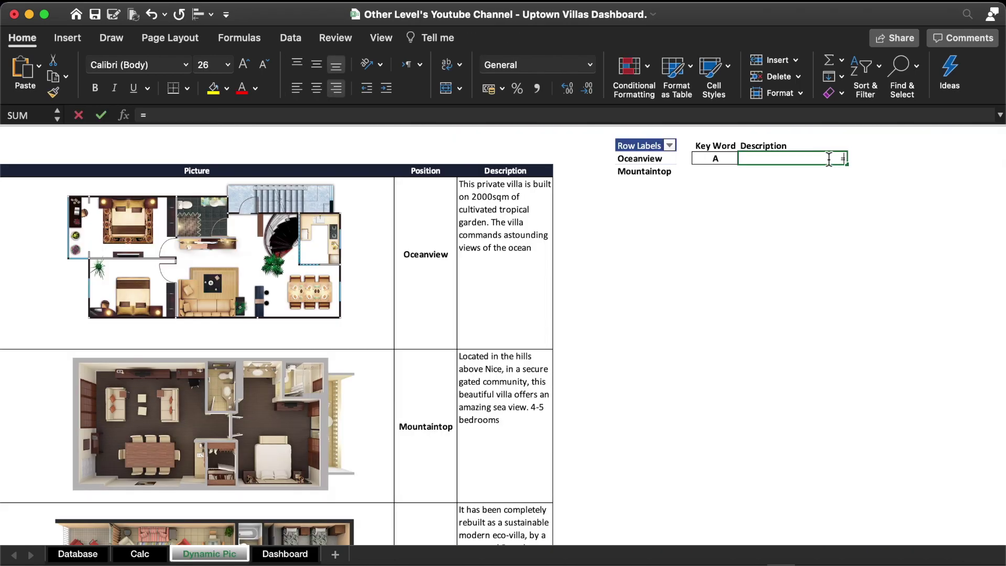
text(vlo)
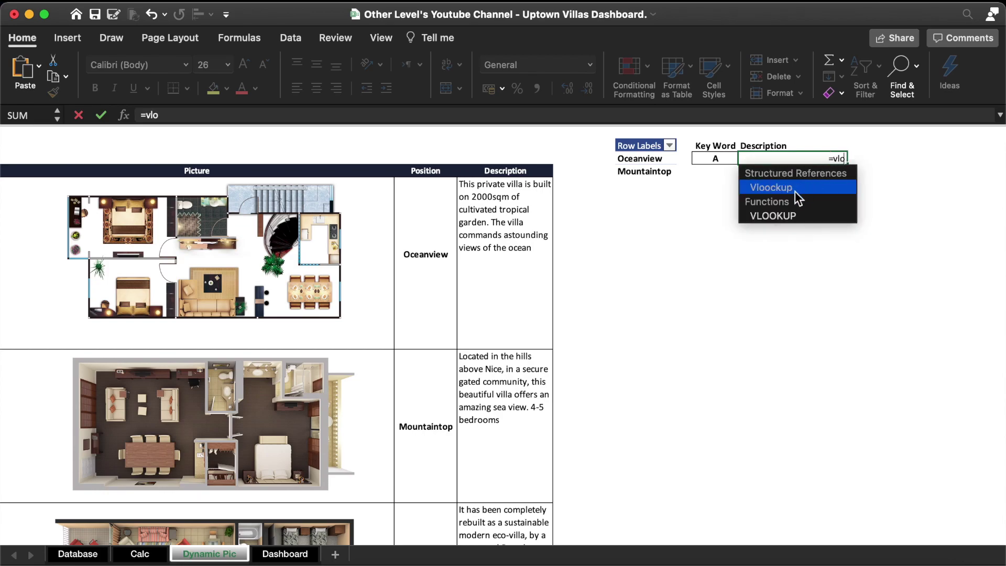
double_click(775, 215)
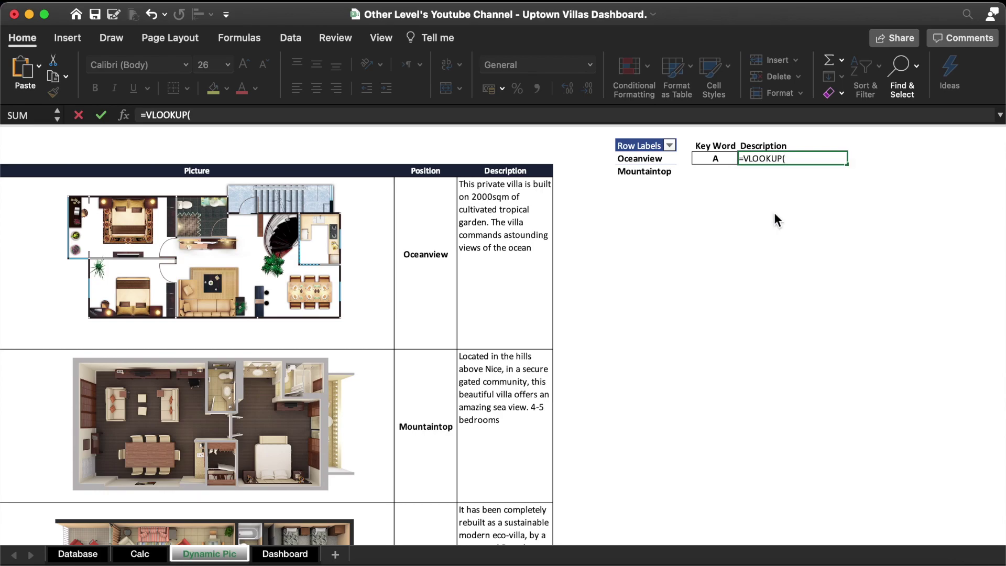
click(727, 158)
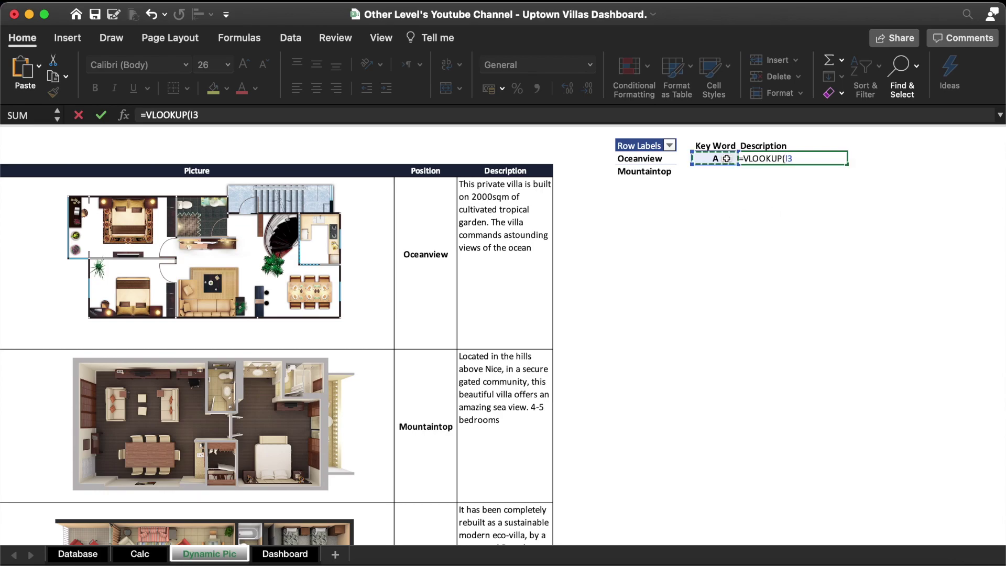
text(,)
scroll(524, 226, down, 3)
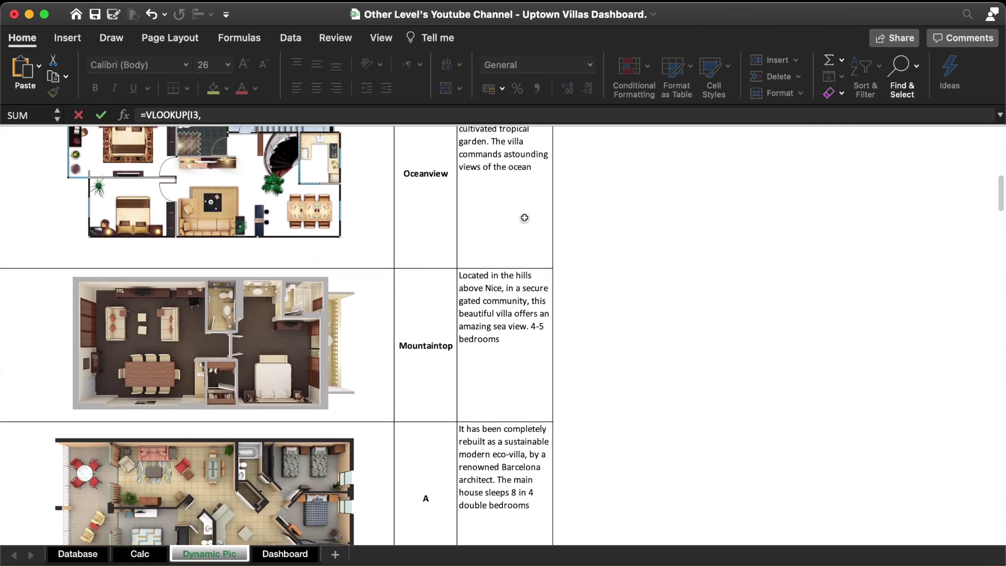
drag(525, 217, 437, 506)
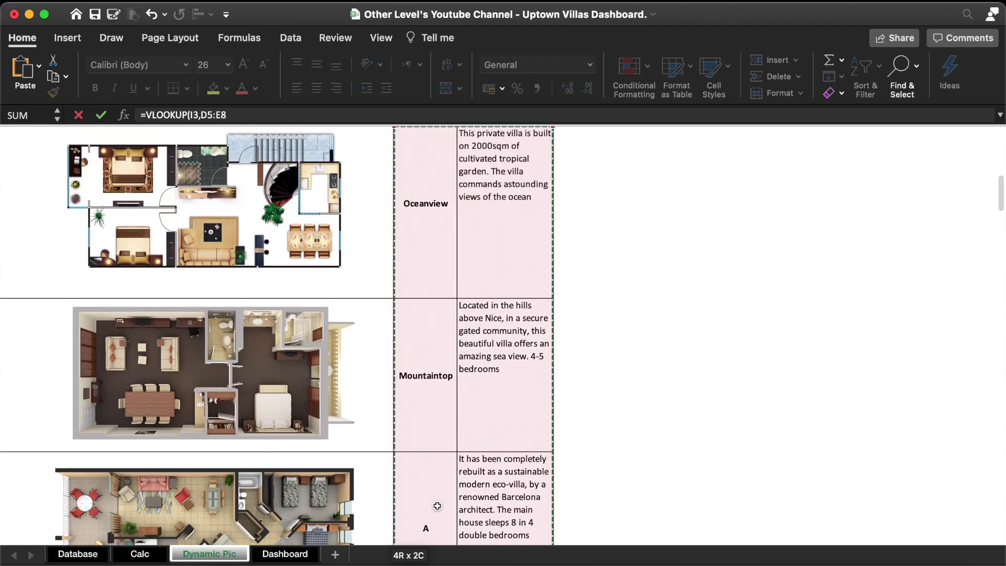
scroll(671, 262, up, 3)
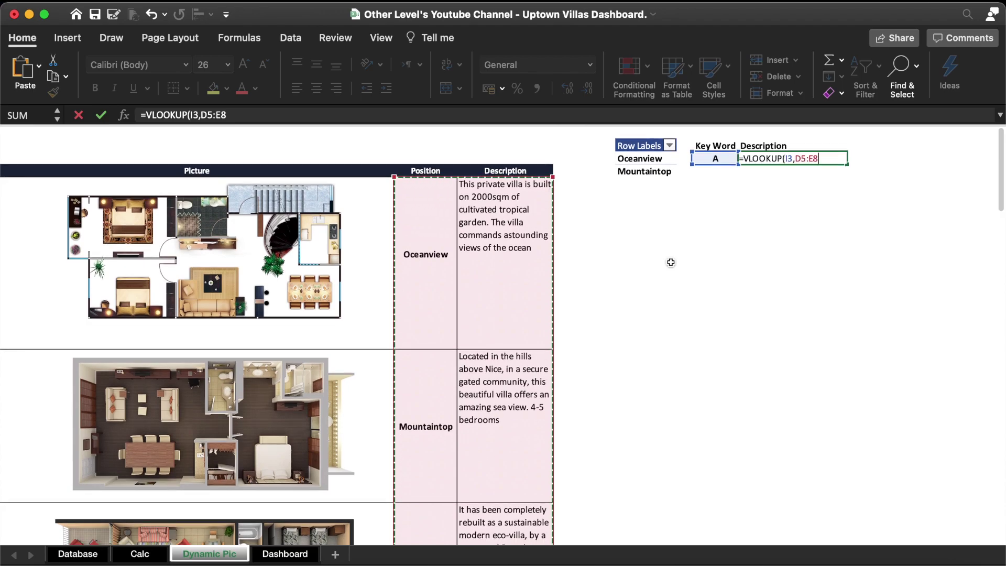
text(,)
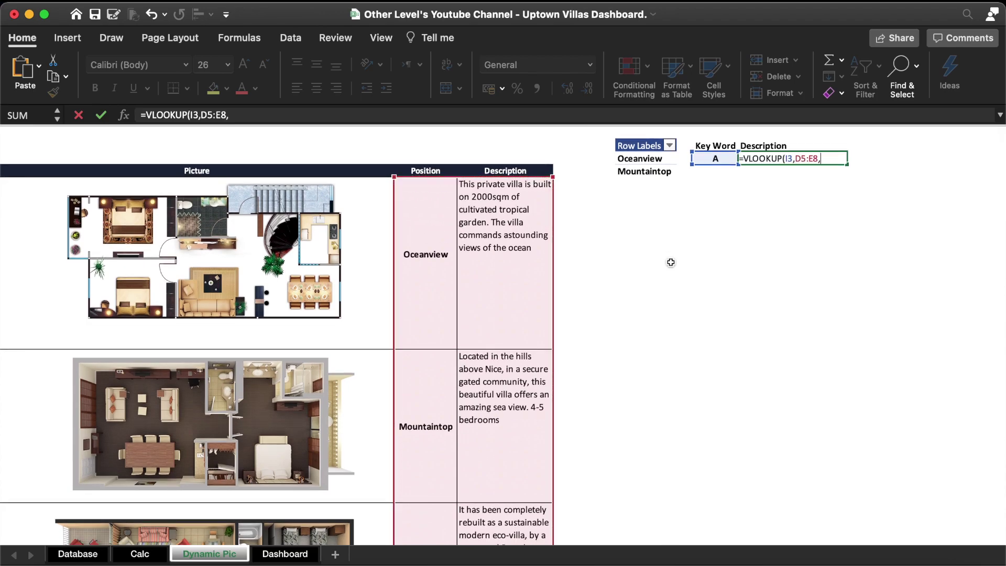
text(2,0))
key(Return)
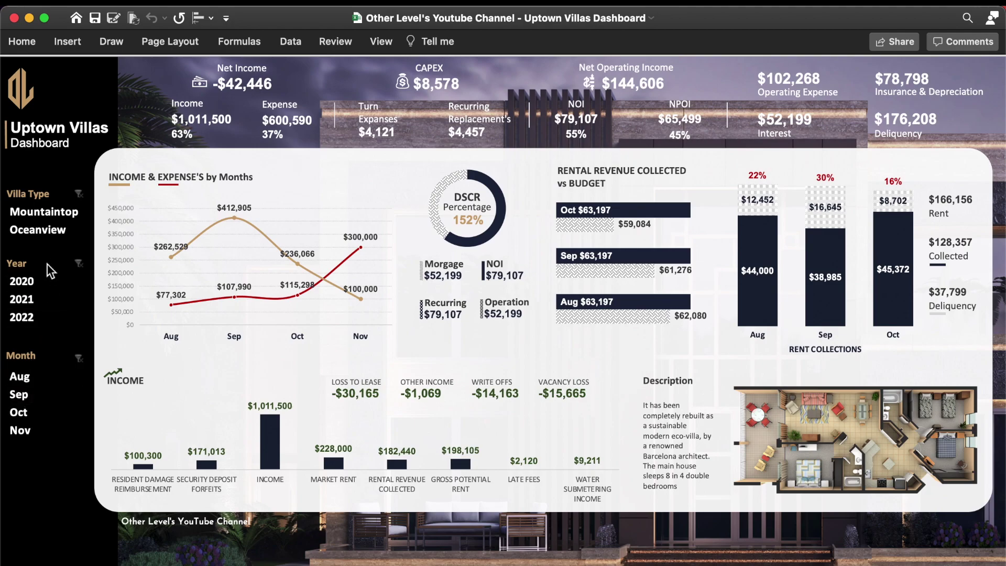
Filter the Villa Type slicer to Mountaintop and Oceanview to check picture and description, then clear it
click(66, 212)
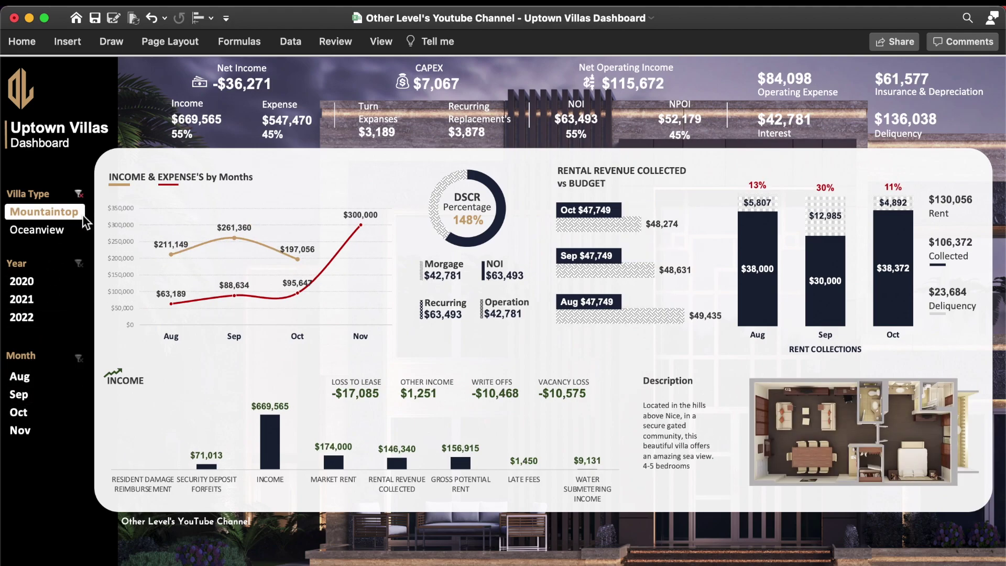
click(78, 234)
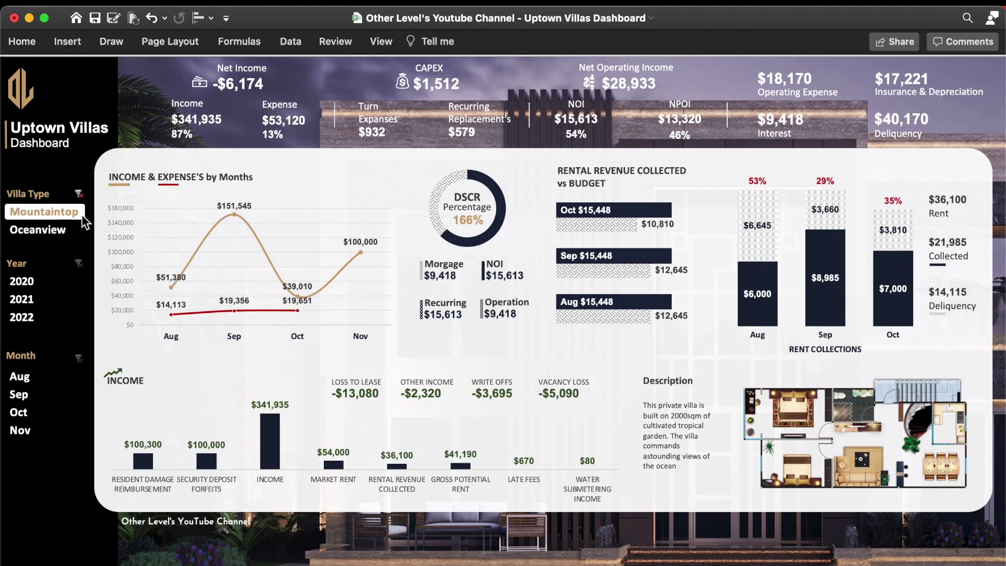
click(83, 216)
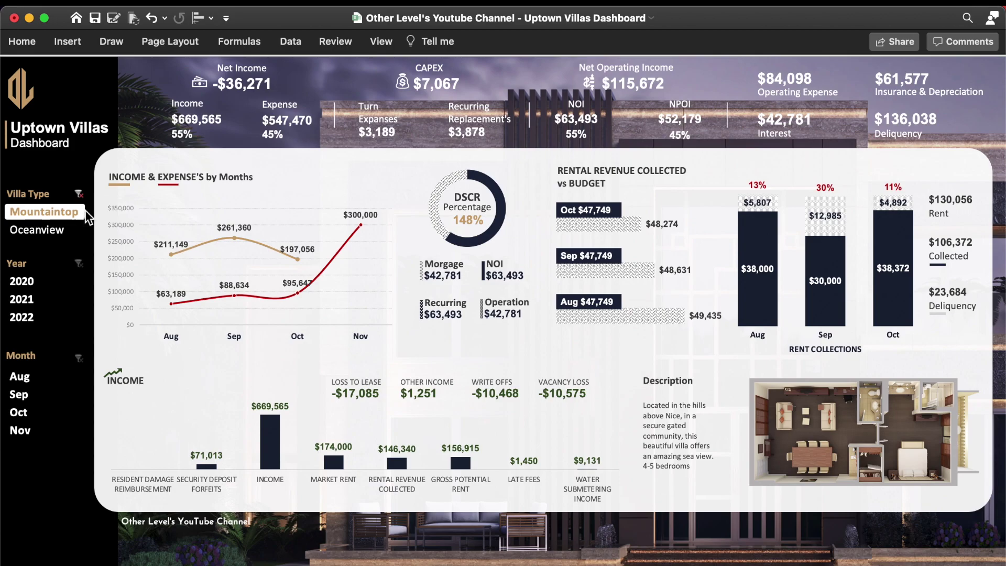
click(84, 213)
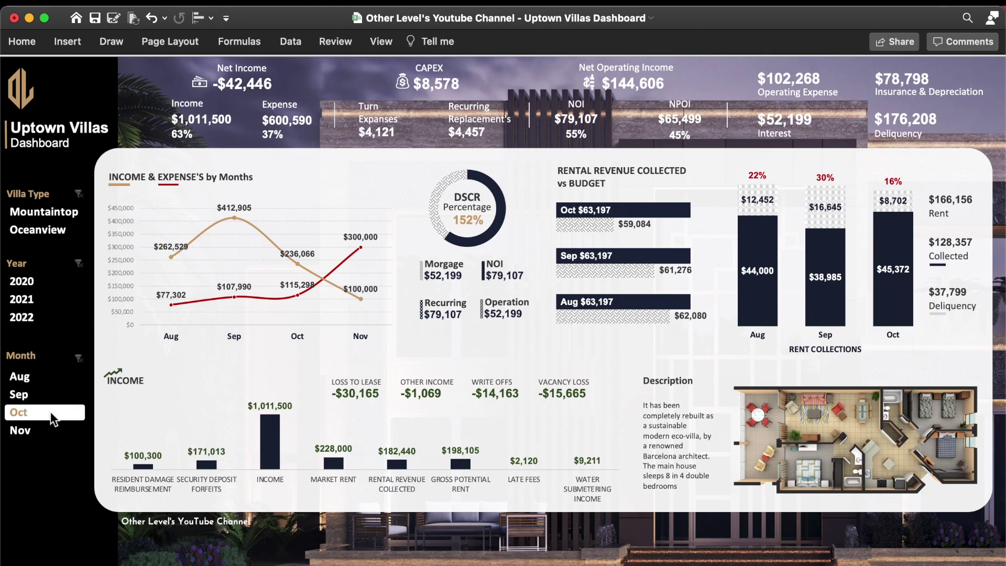
Filter the Month slicer through Oct and Sep, ending on Aug
click(61, 421)
click(57, 400)
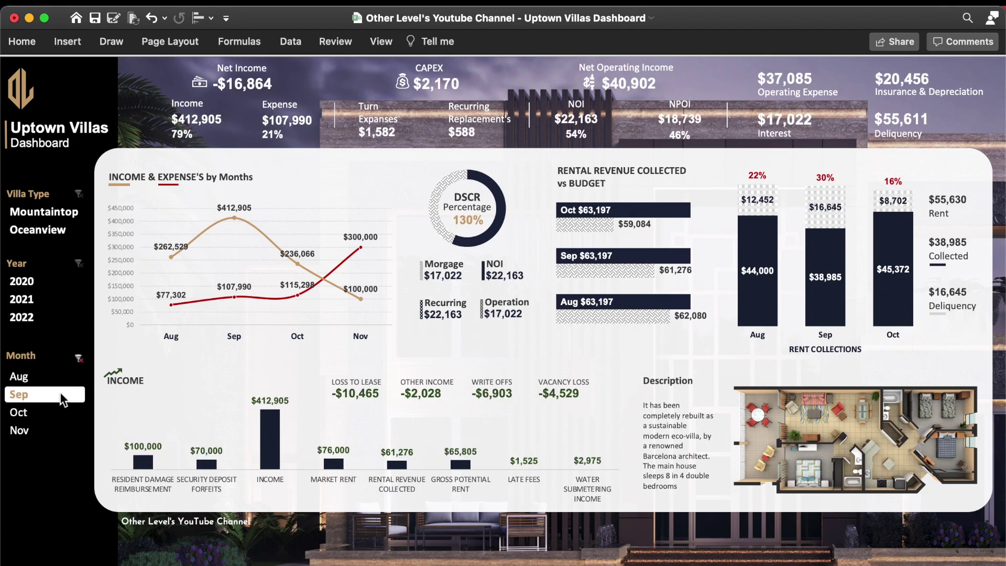
click(73, 384)
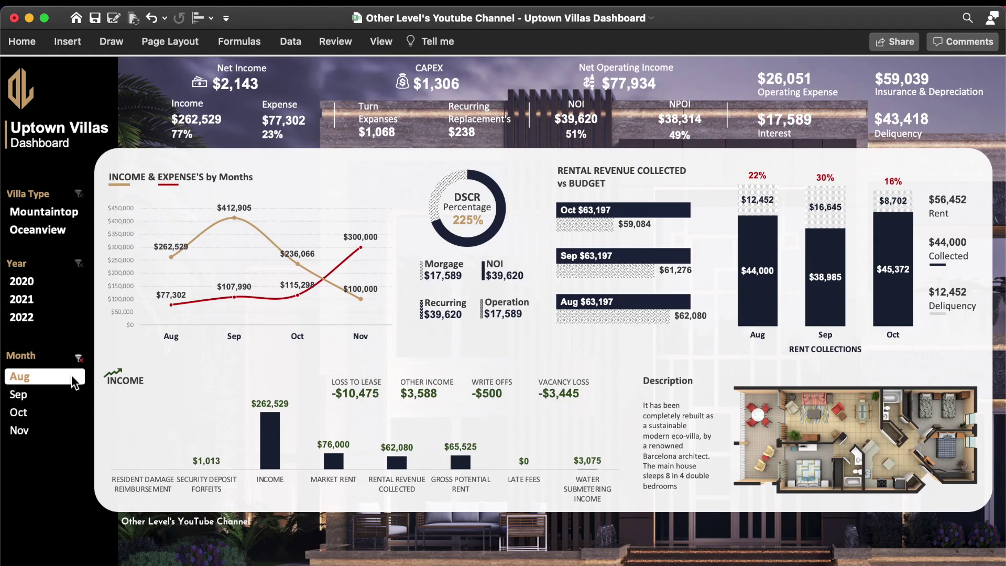